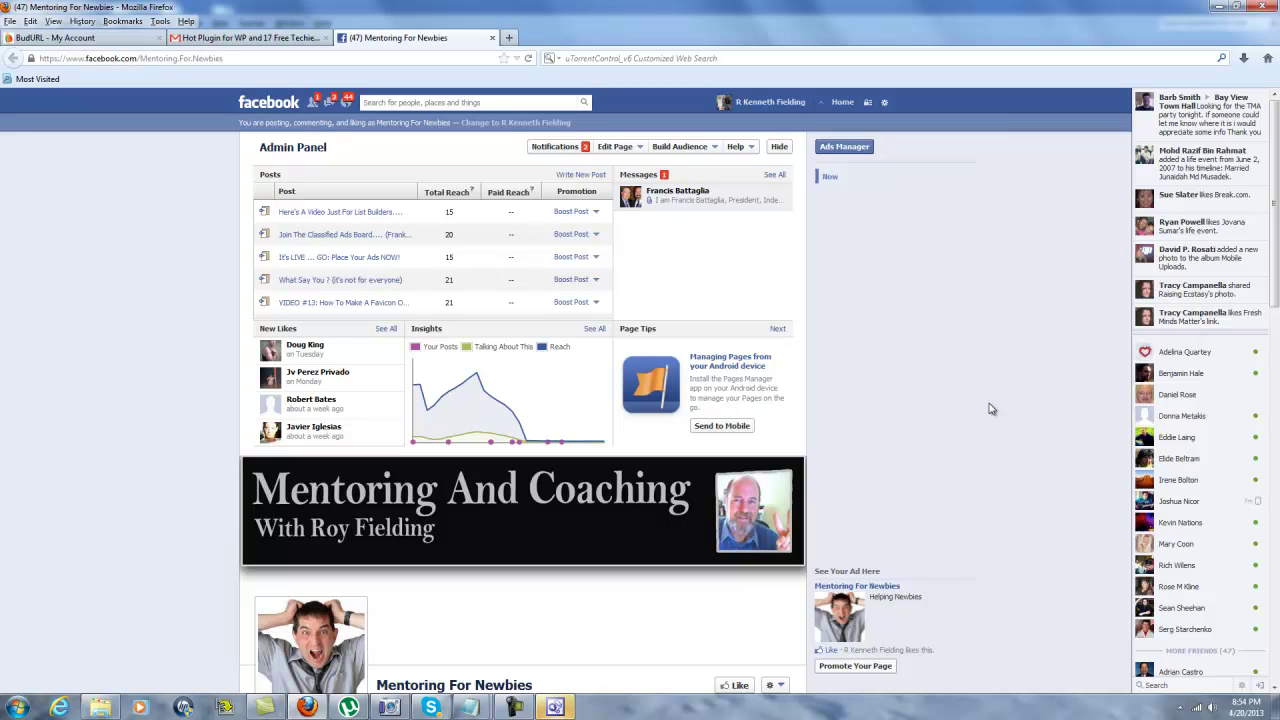
Leave the Facebook page in Firefox and bring the waiting FrontPage window forward.
click(555, 707)
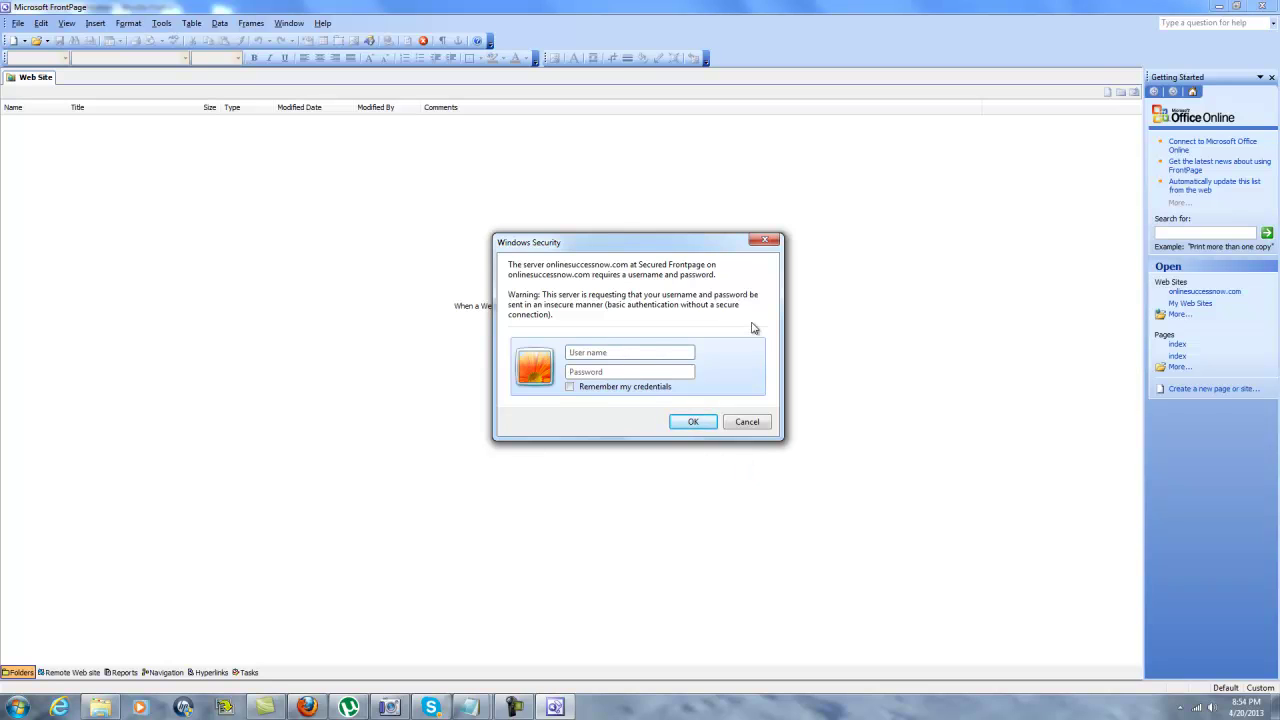
Sign in to onlinesuccessnow.com and browse its folders and files in Folders view.
key(Escape)
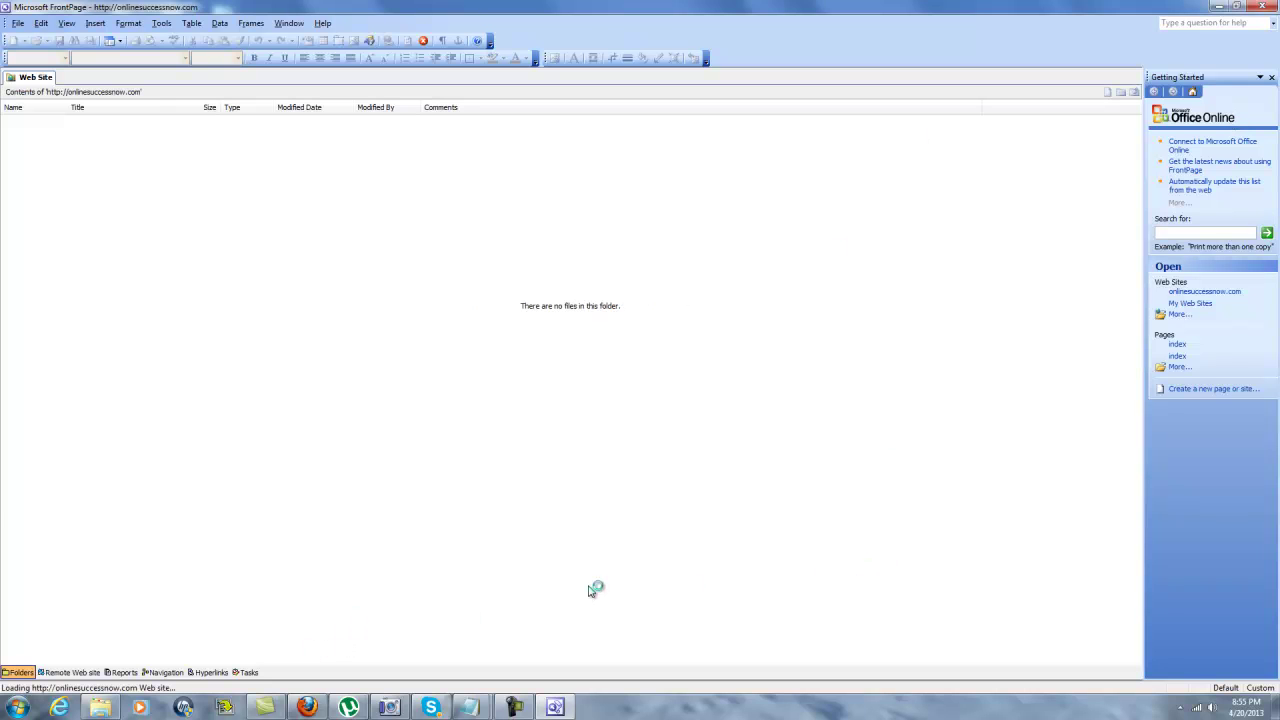
scroll(311, 417, down, 20)
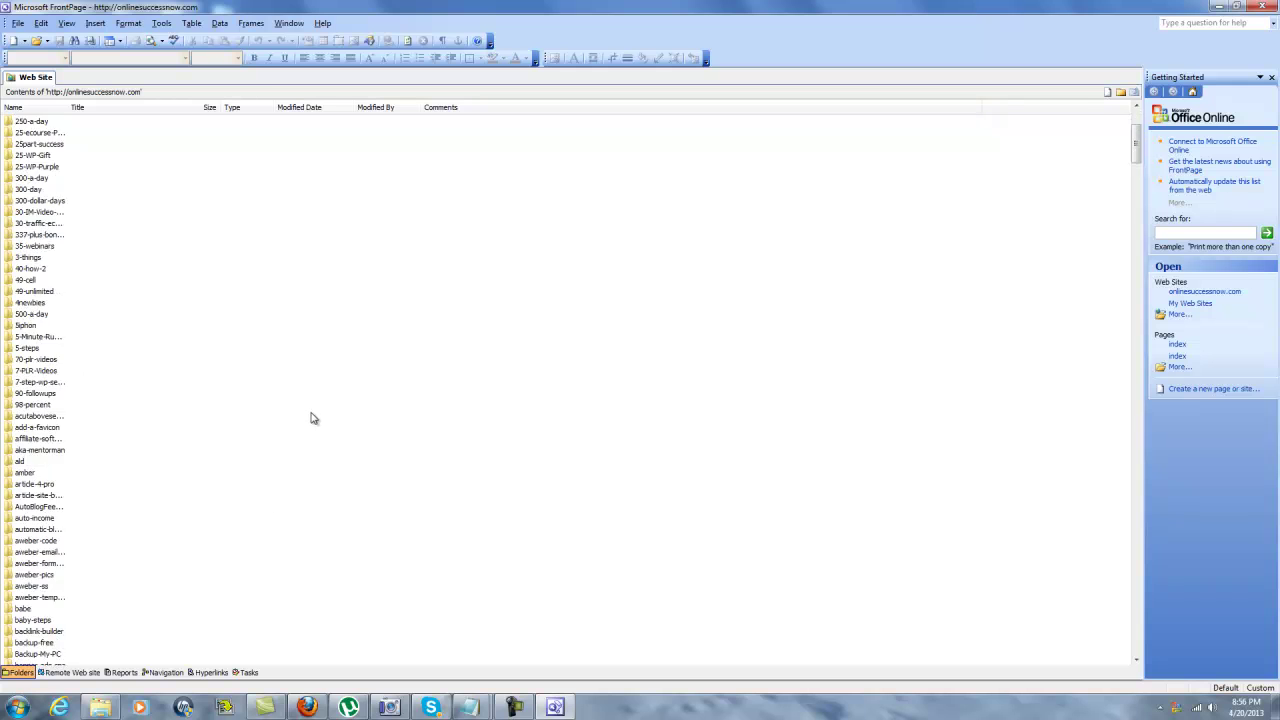
scroll(286, 428, down, 20)
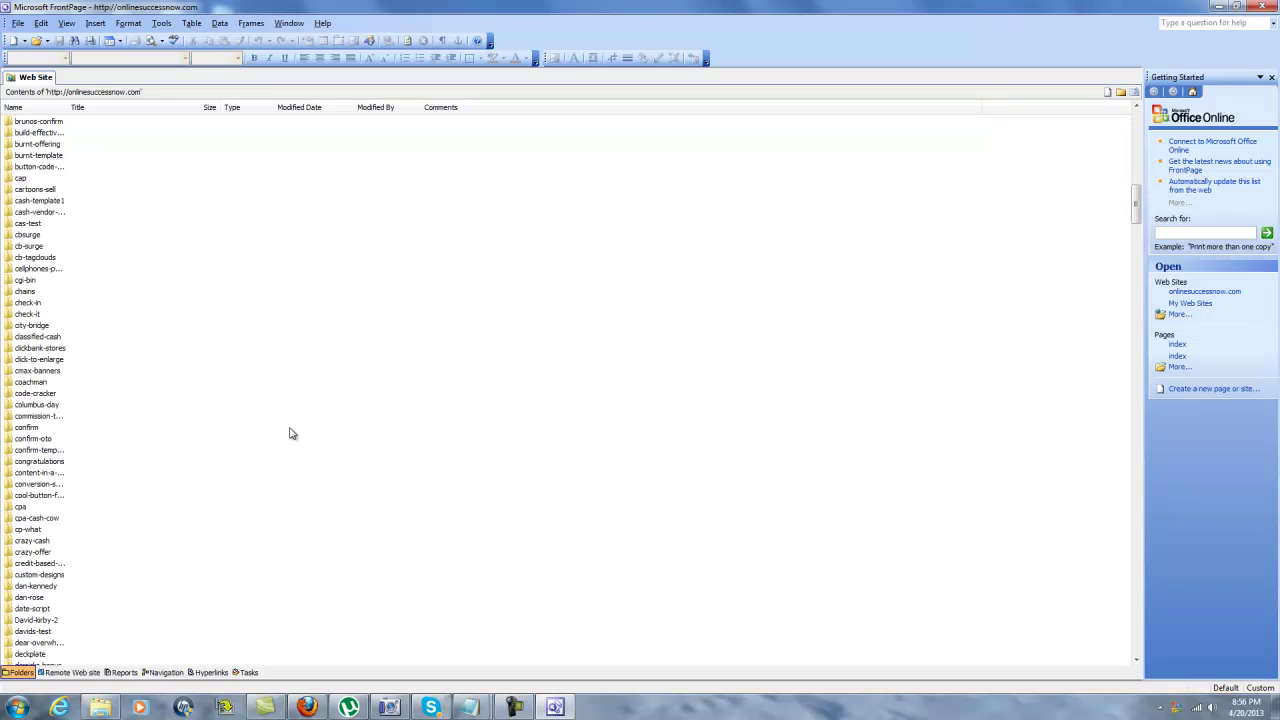
scroll(84, 533, down, 8)
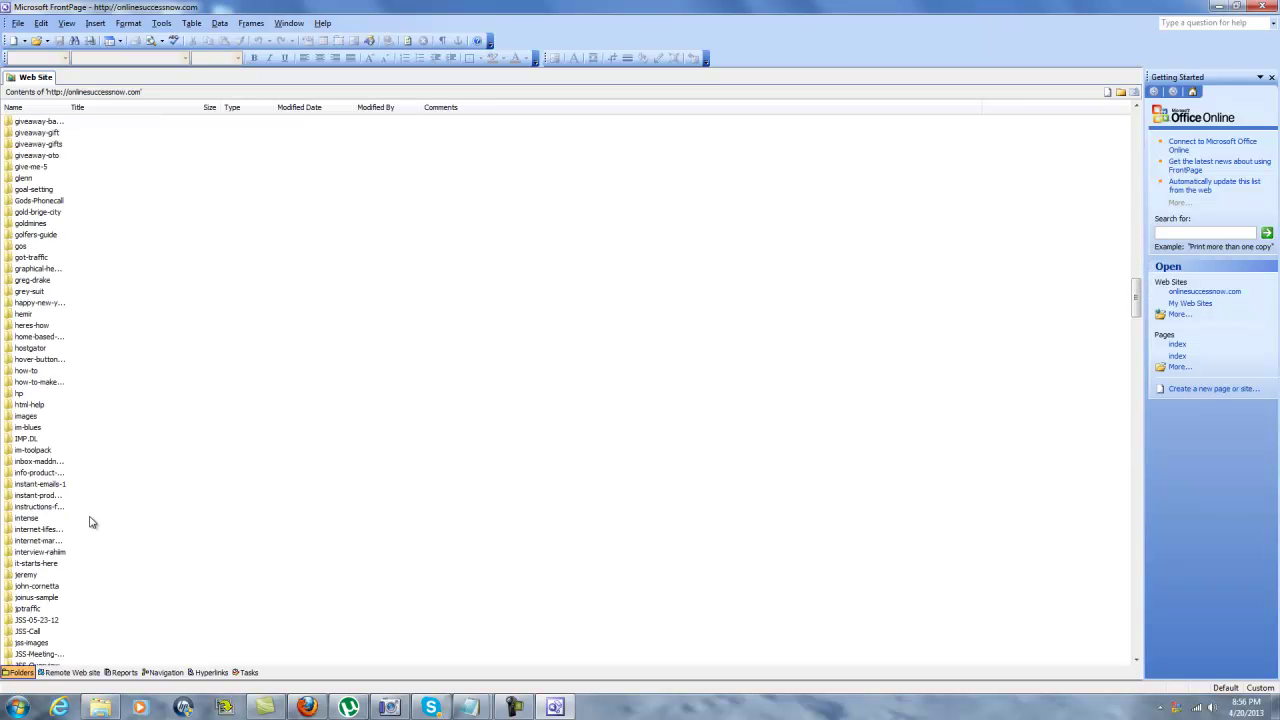
scroll(91, 520, down, 9)
scroll(93, 523, down, 20)
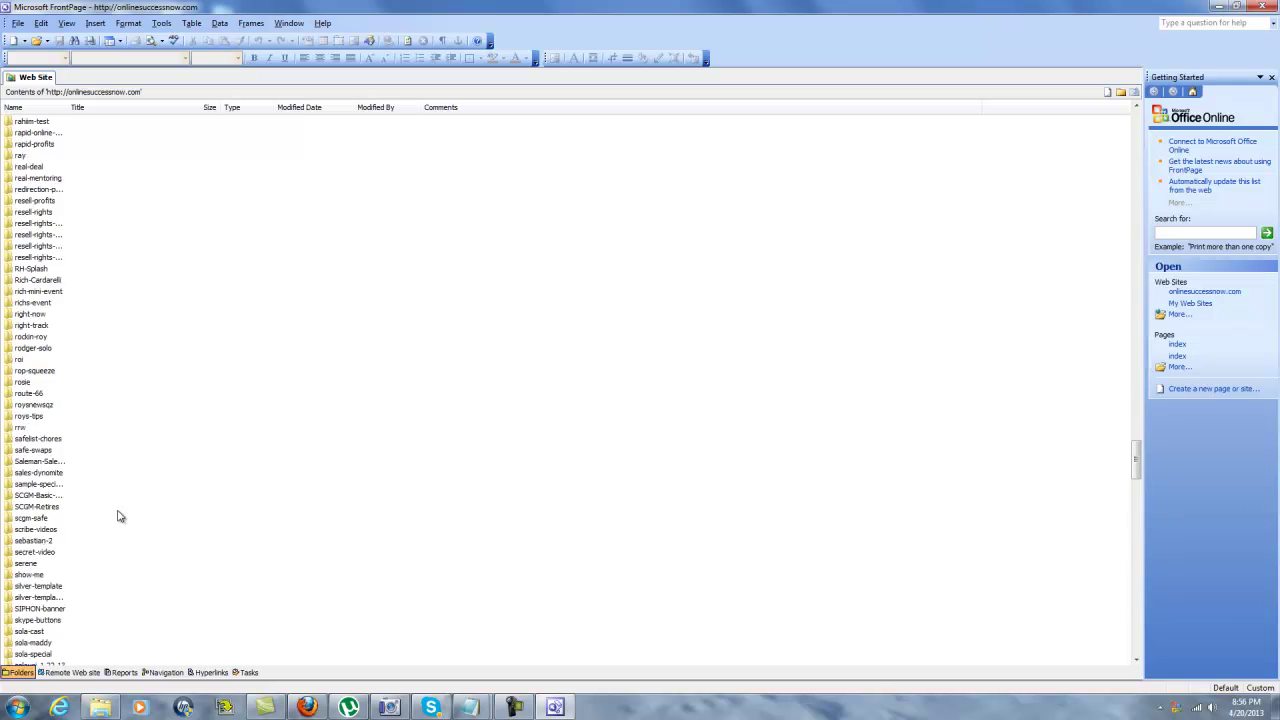
scroll(118, 515, down, 10)
scroll(120, 514, down, 20)
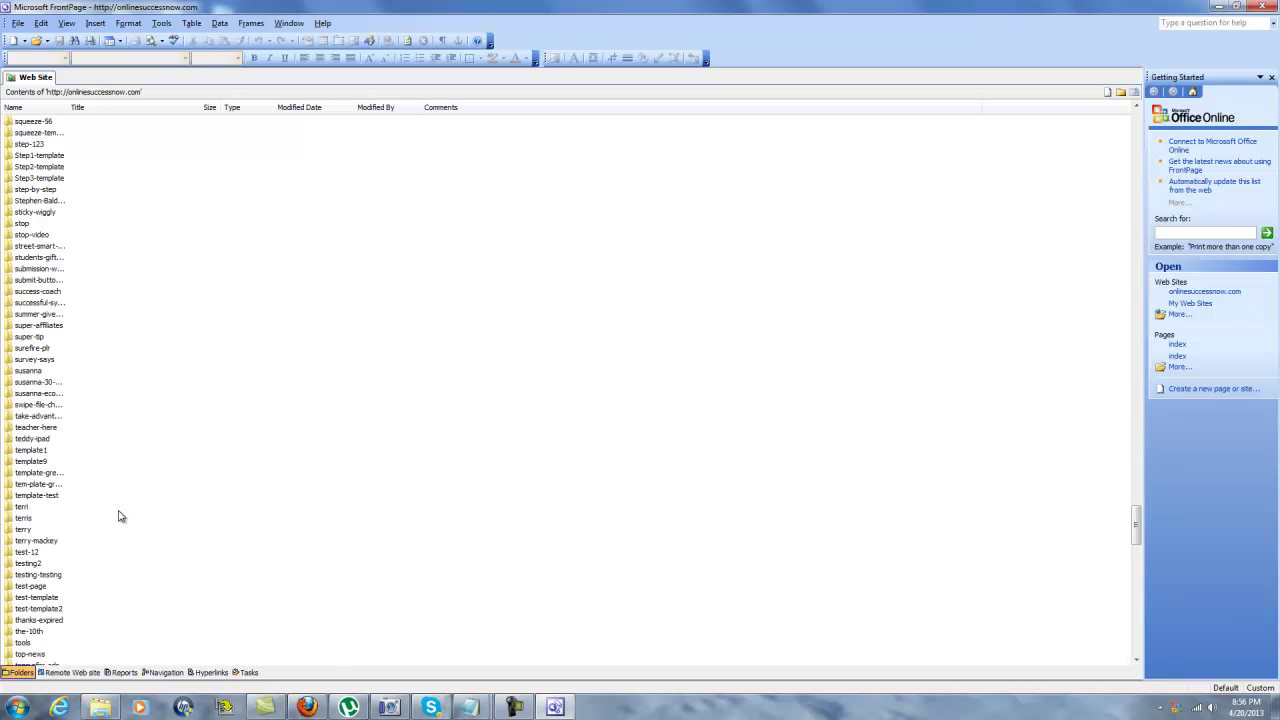
scroll(484, 500, down, 3)
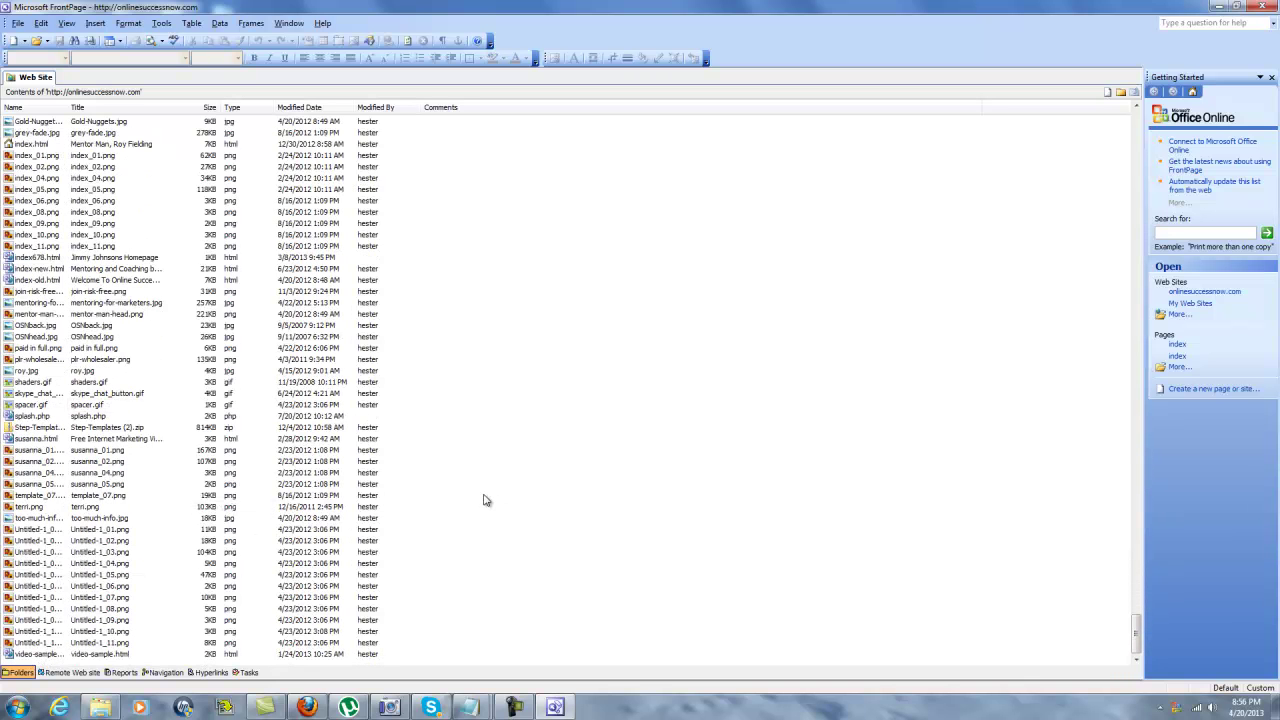
scroll(486, 495, up, 20)
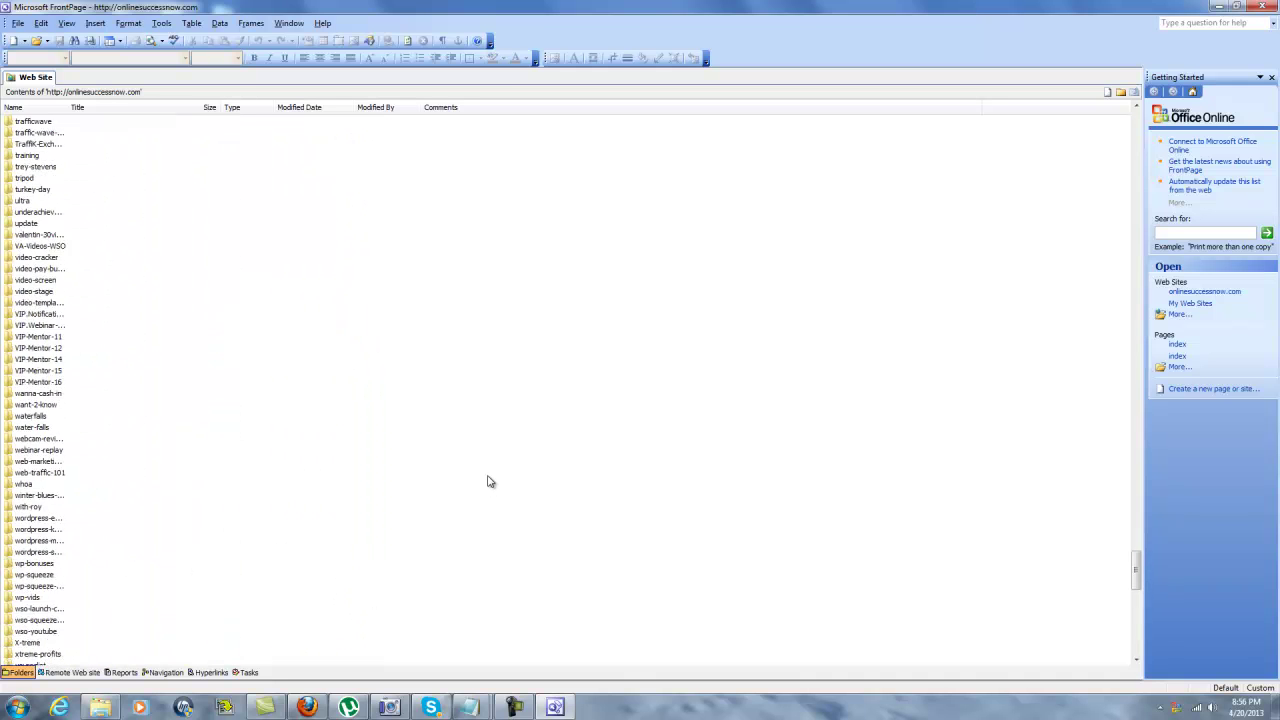
drag(1136, 556, 1134, 120)
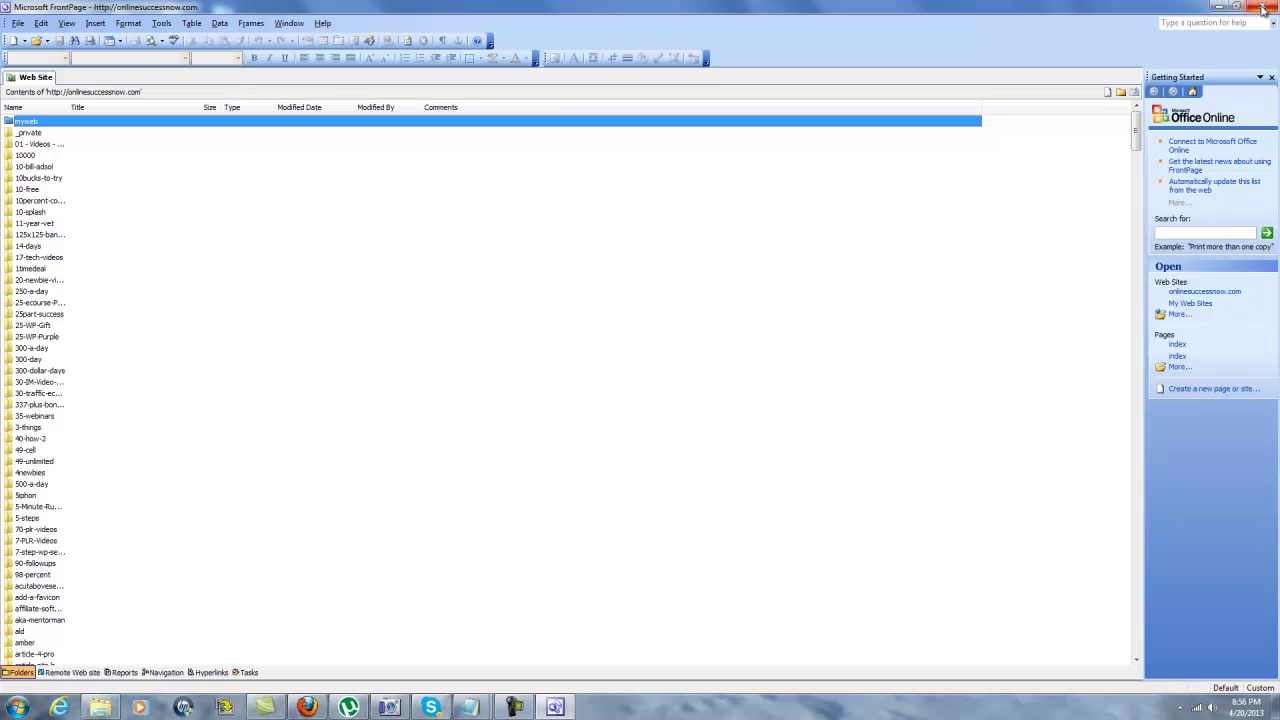
click(17, 25)
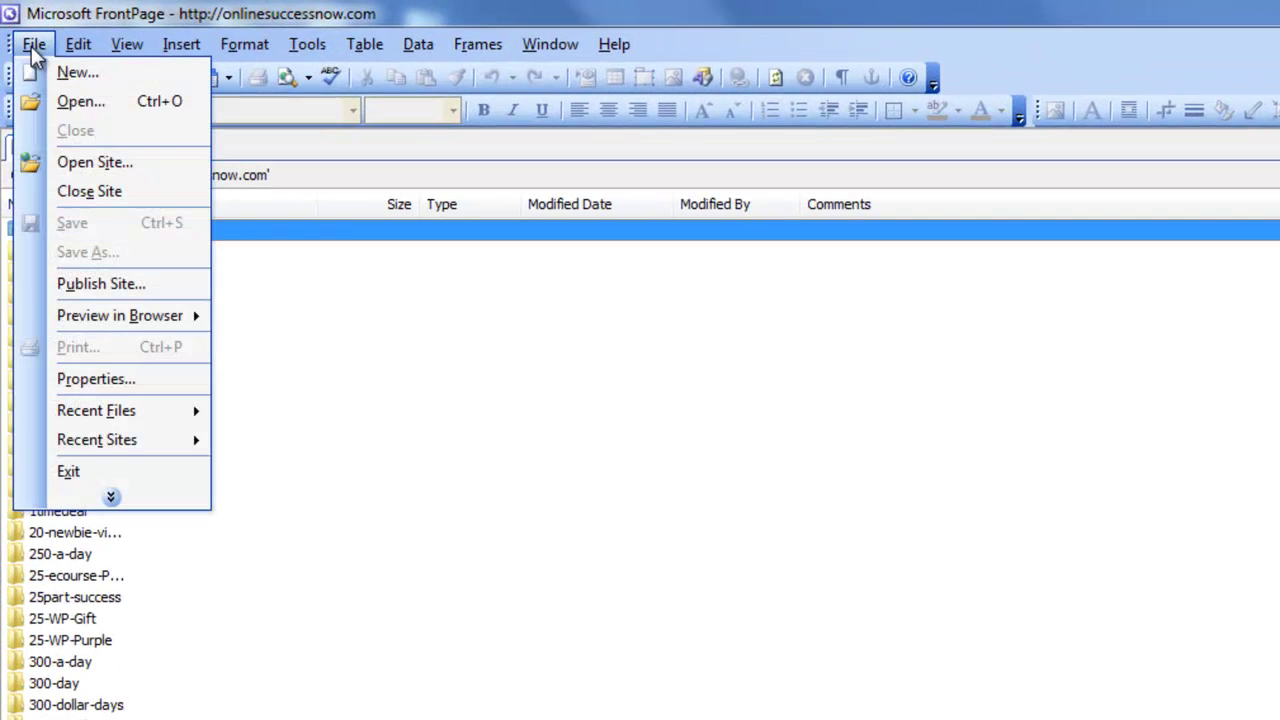
Create a blank page and draw one large single-cell table across it.
click(78, 73)
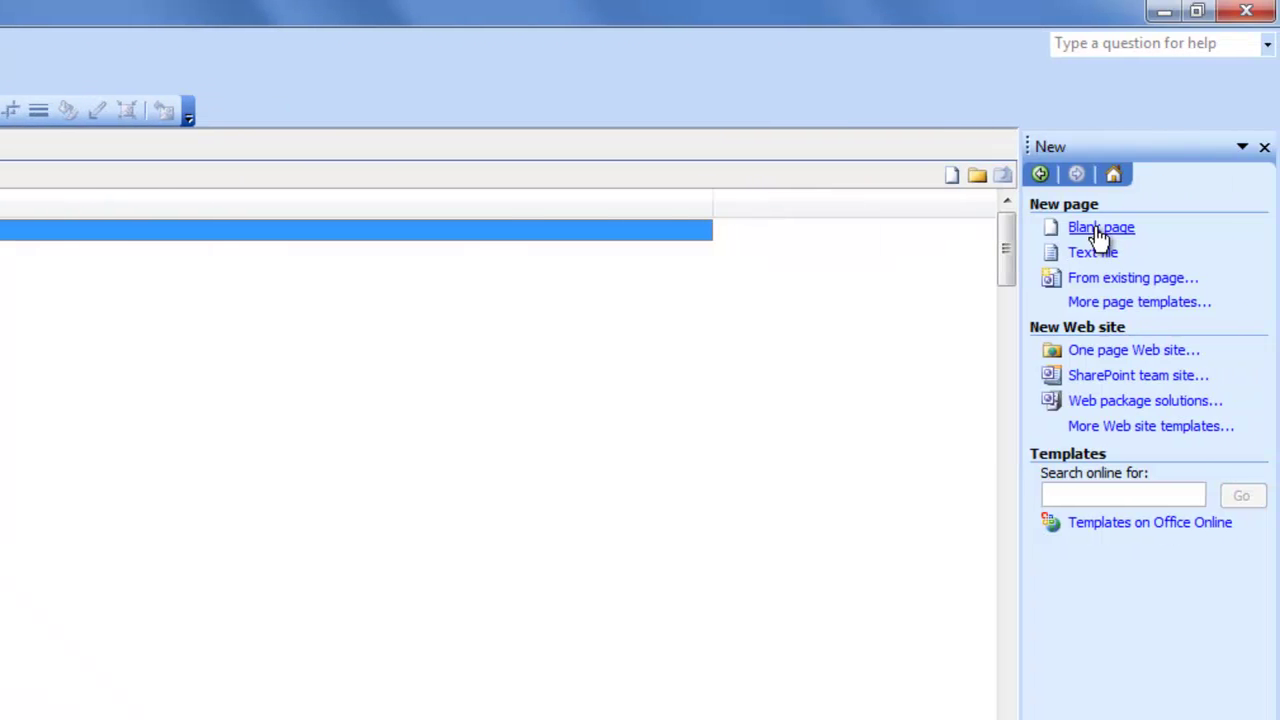
click(1099, 230)
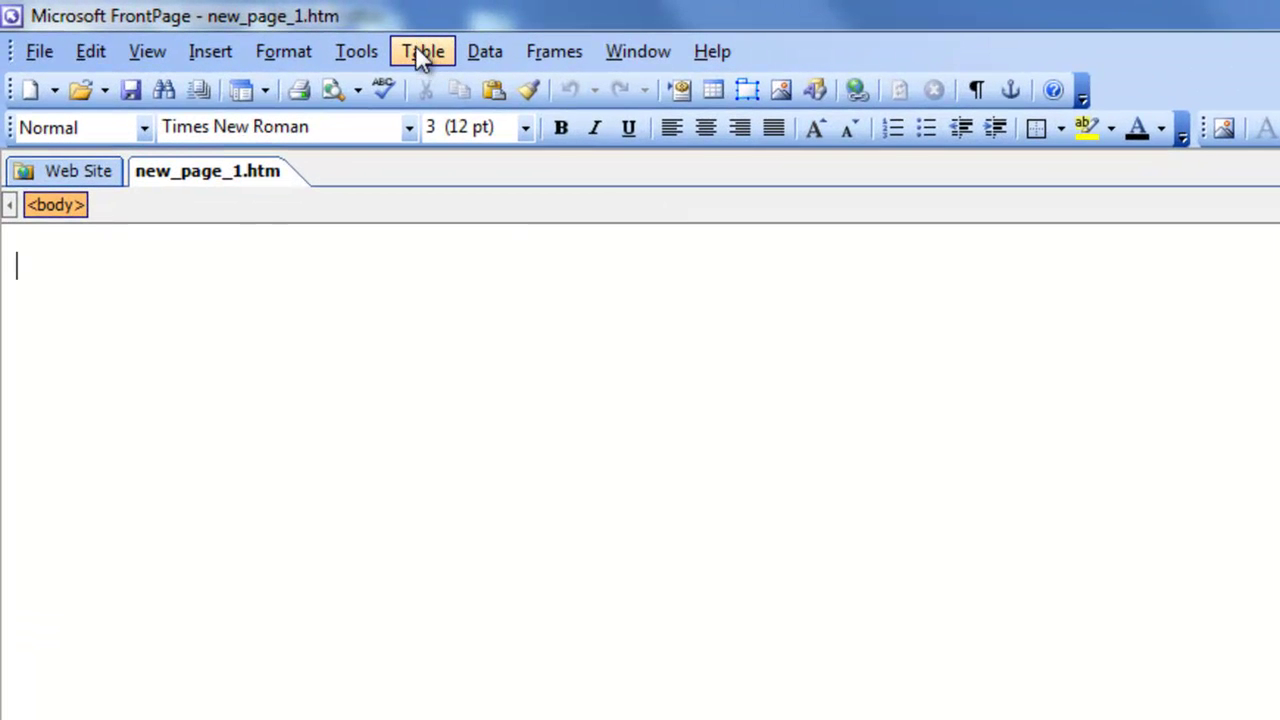
click(424, 50)
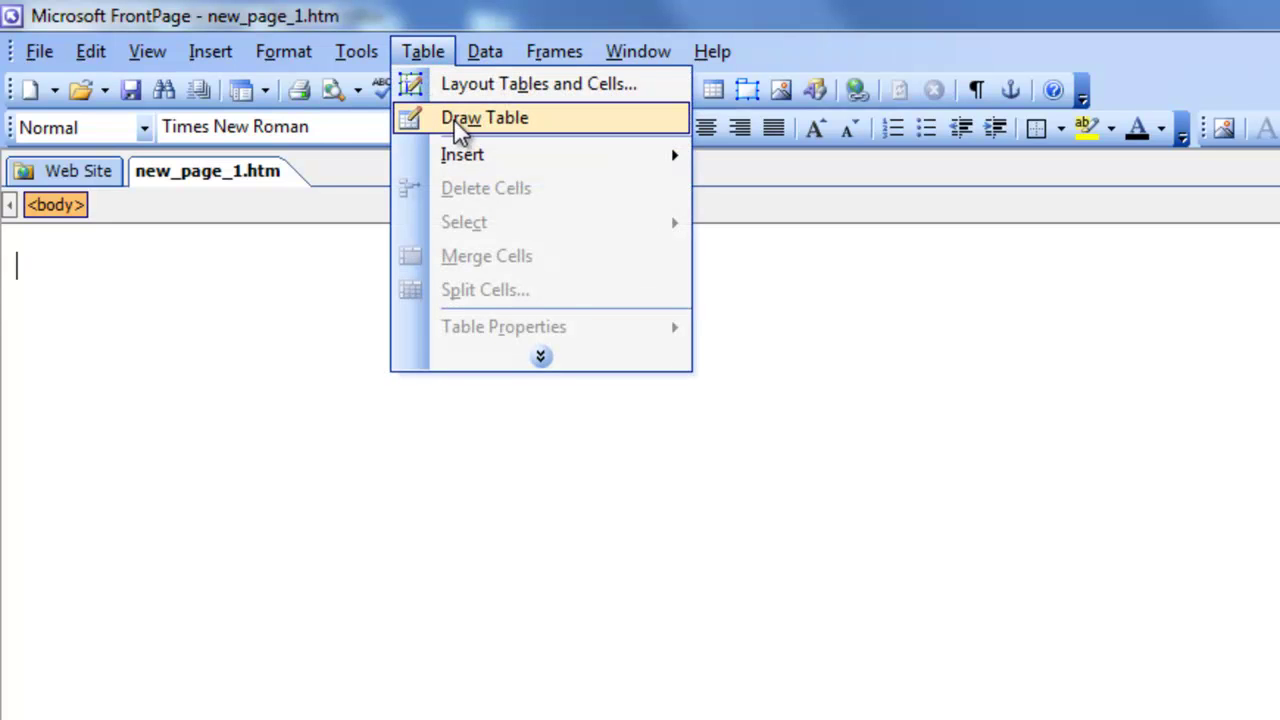
click(463, 118)
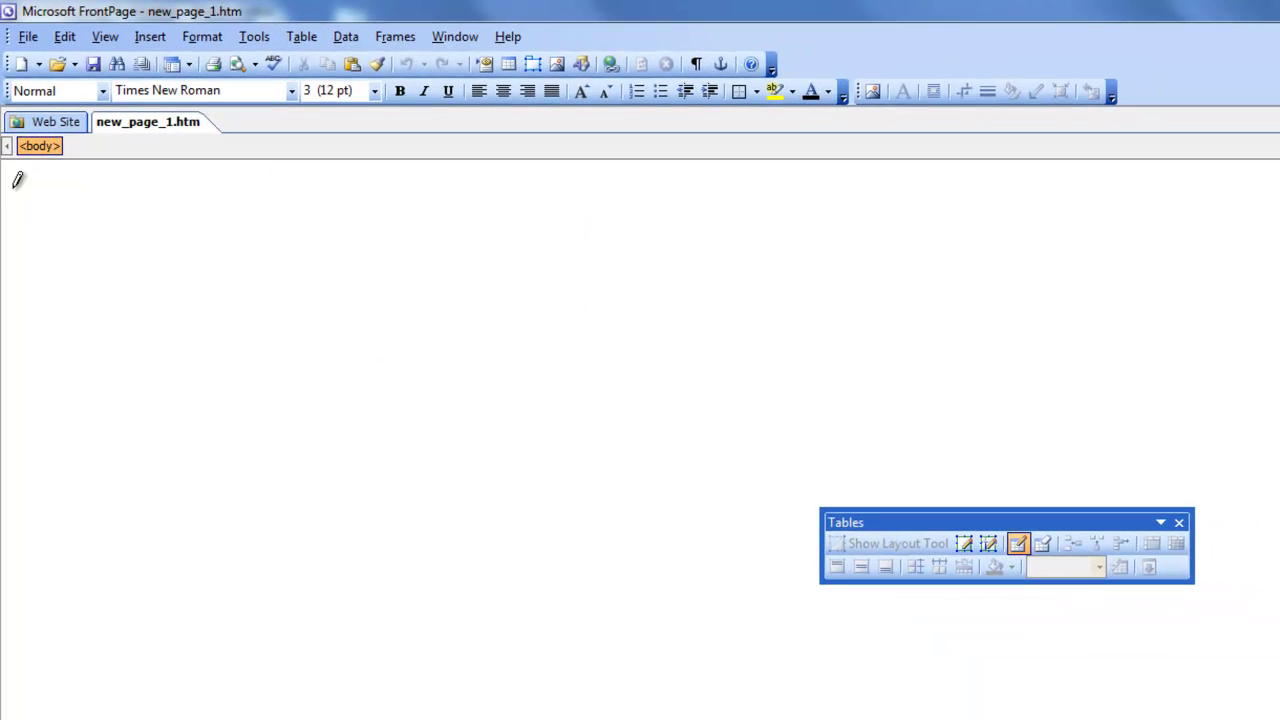
mouse_move(14, 188)
mouse_down()
mouse_move(77, 466)
mouse_move(449, 654)
mouse_move(772, 719)
mouse_move(979, 719)
mouse_up()
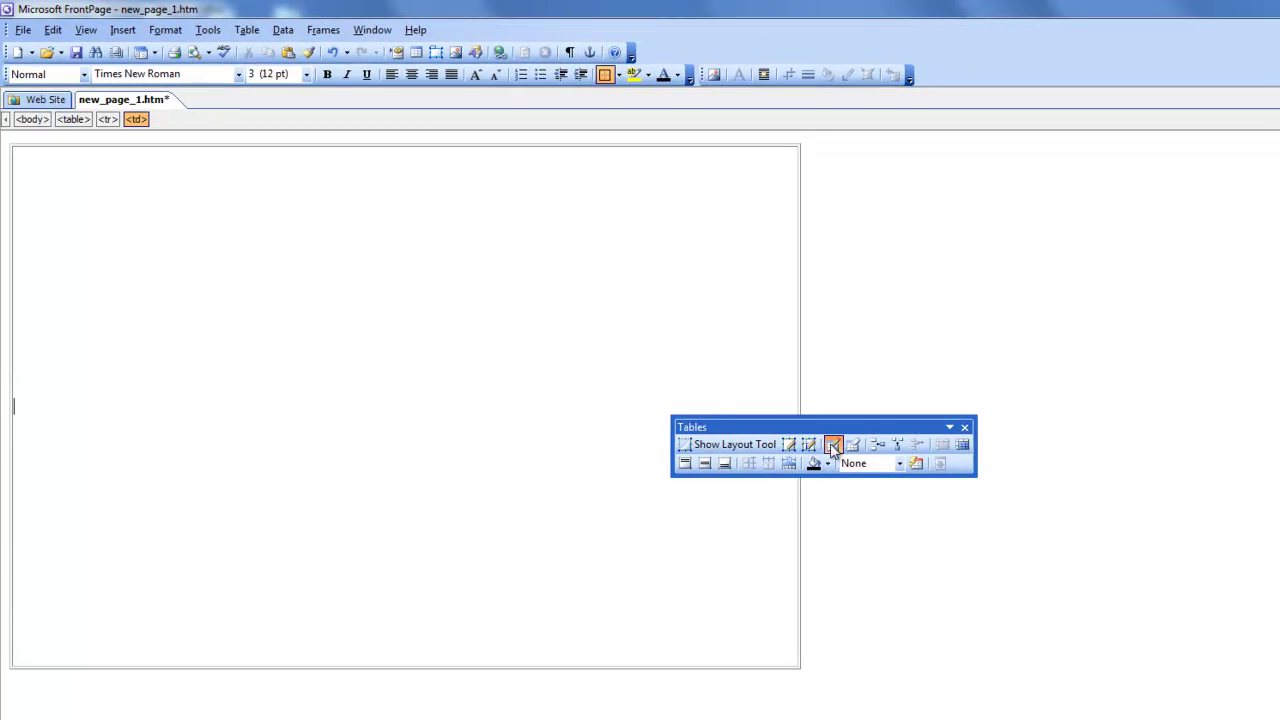
click(836, 448)
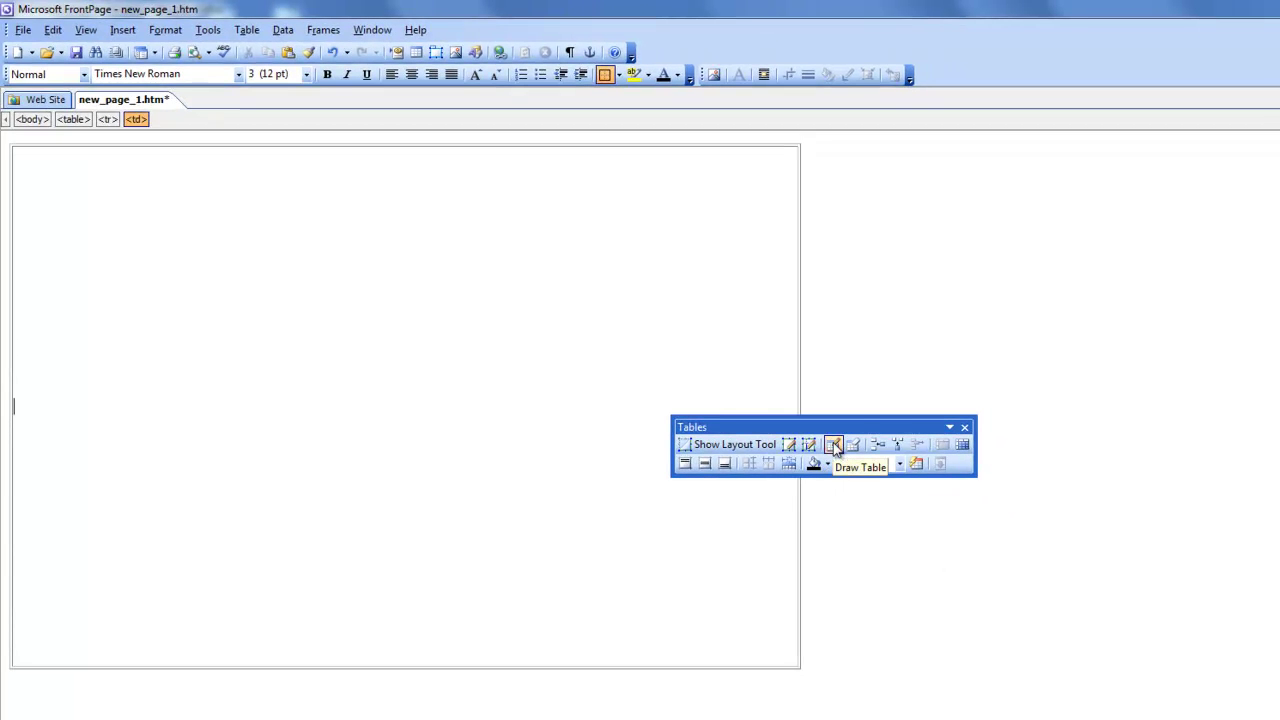
click(964, 427)
click(494, 401)
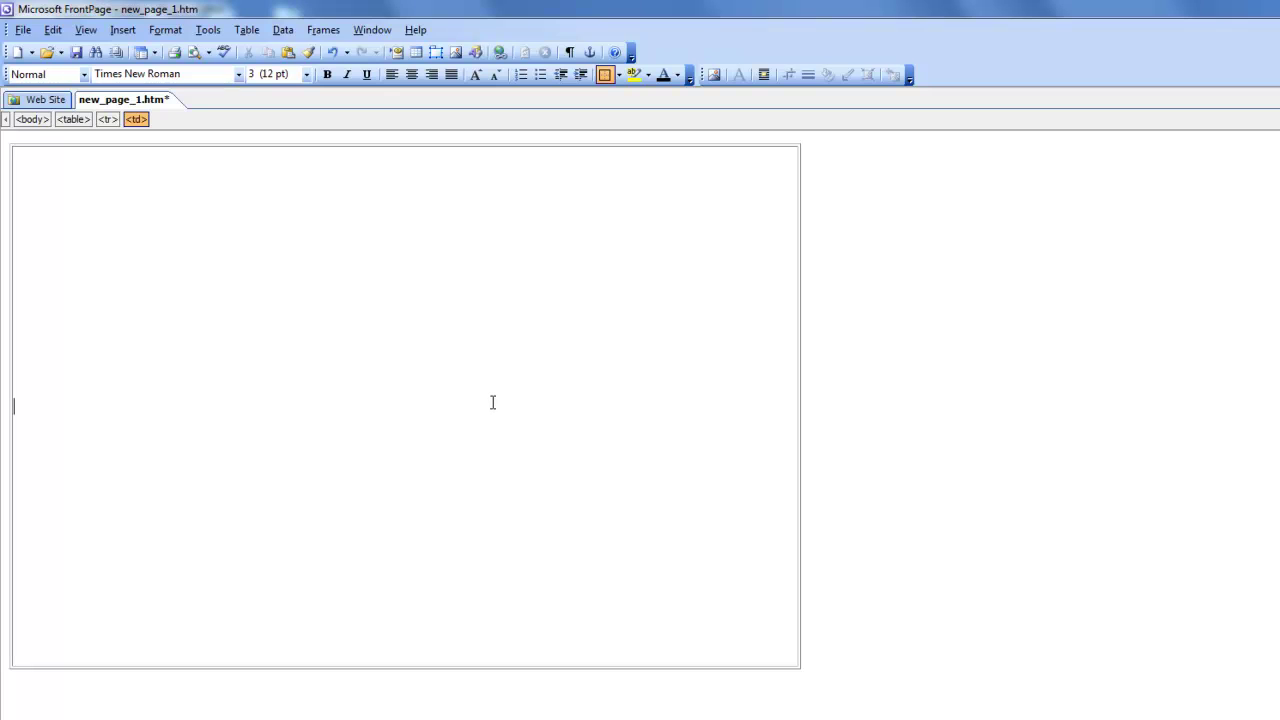
Centre the table with cell padding 0, cell spacing 0 and border size 0.
right_click(445, 393)
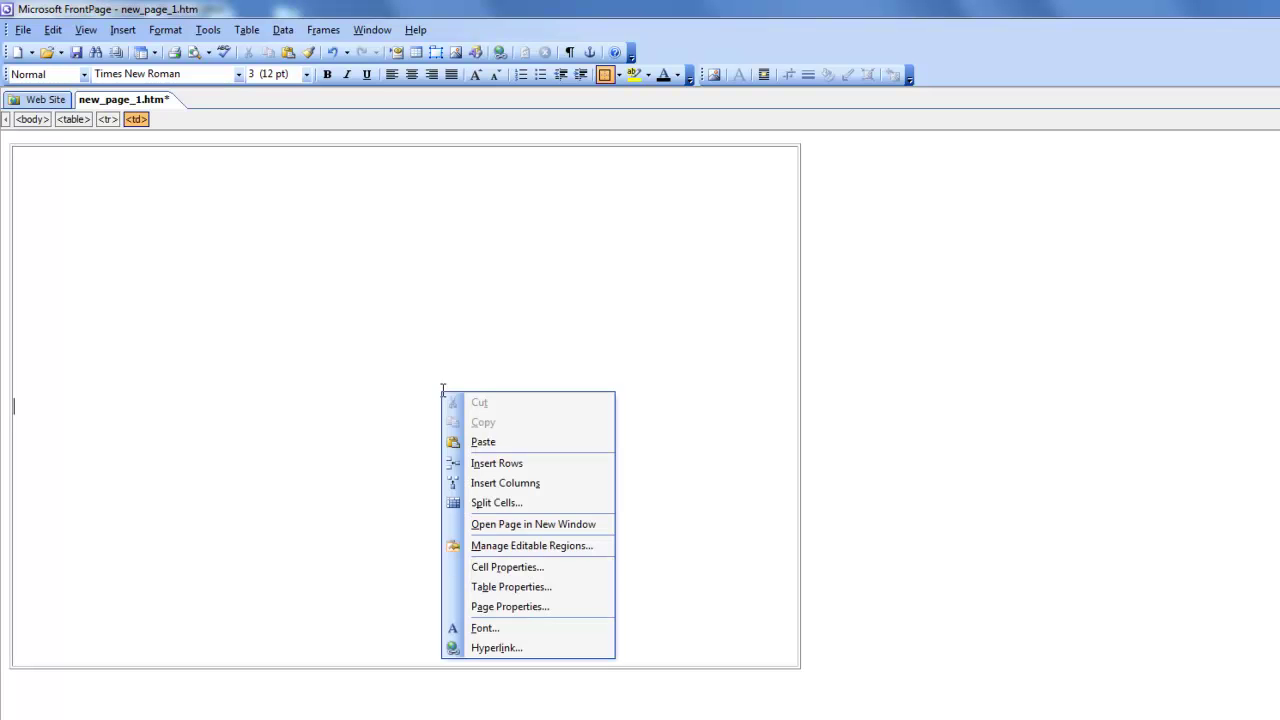
click(511, 587)
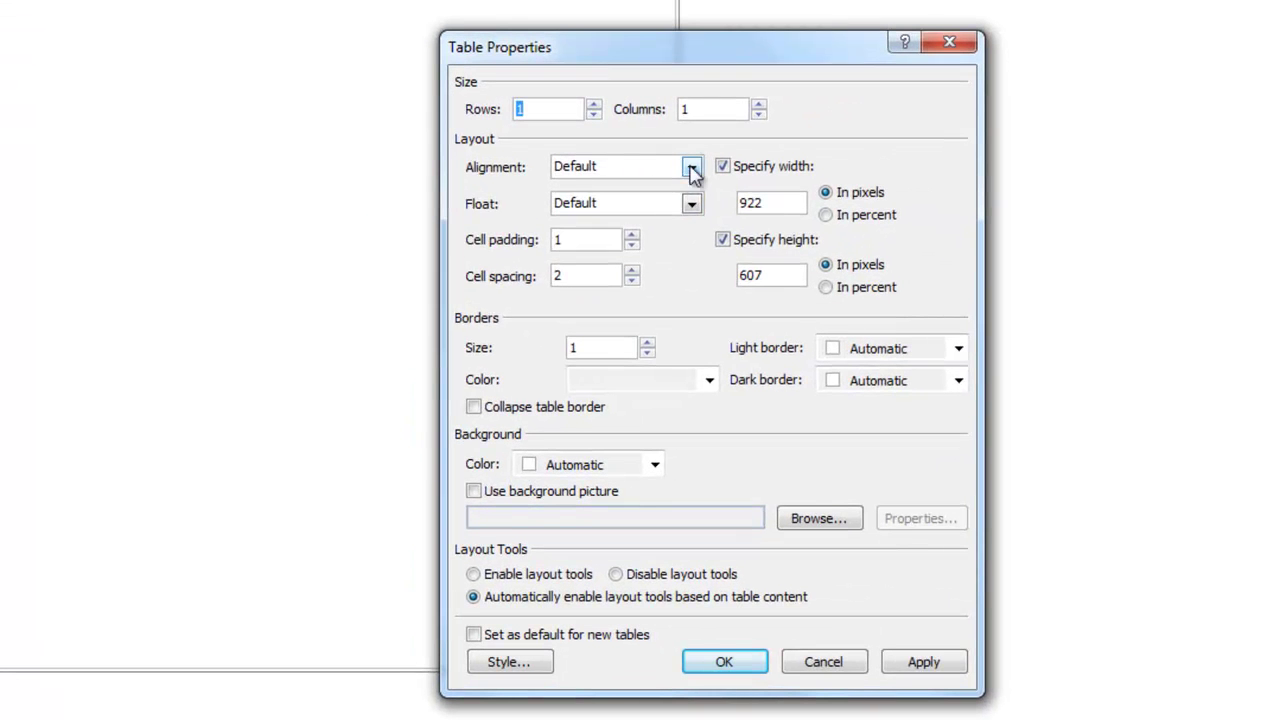
click(693, 170)
click(595, 234)
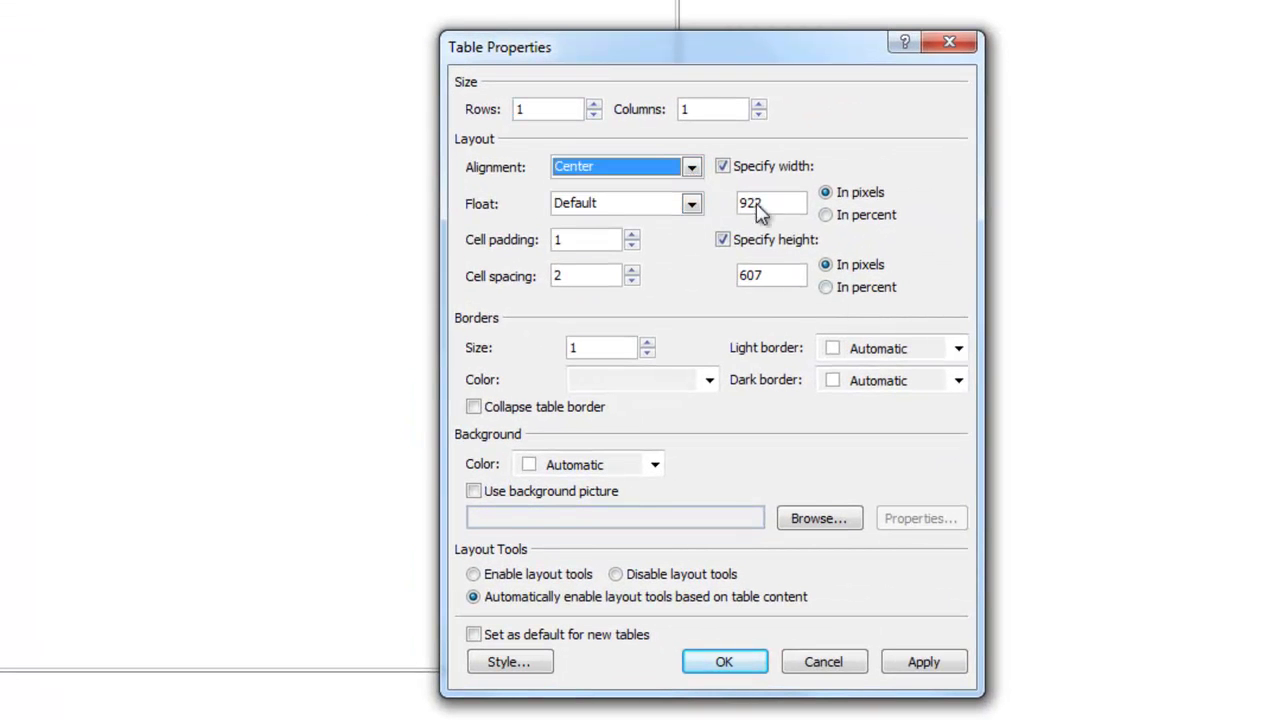
click(631, 245)
click(632, 281)
click(647, 353)
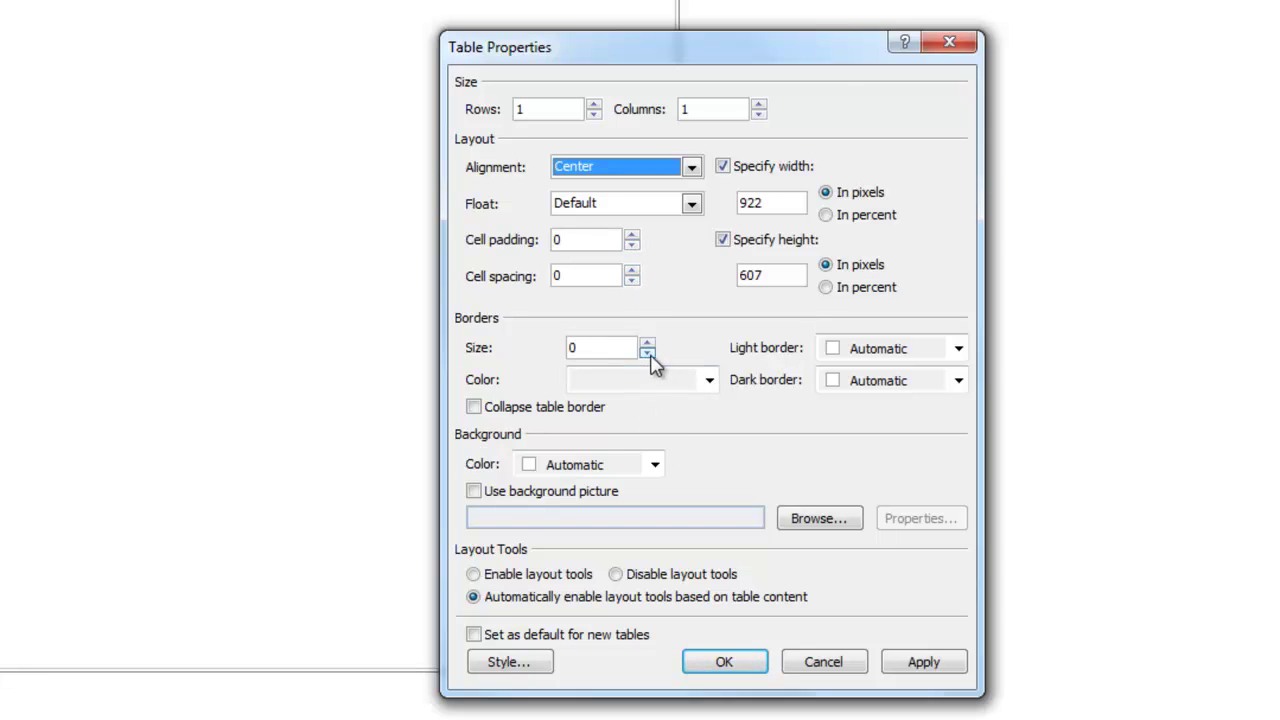
click(733, 665)
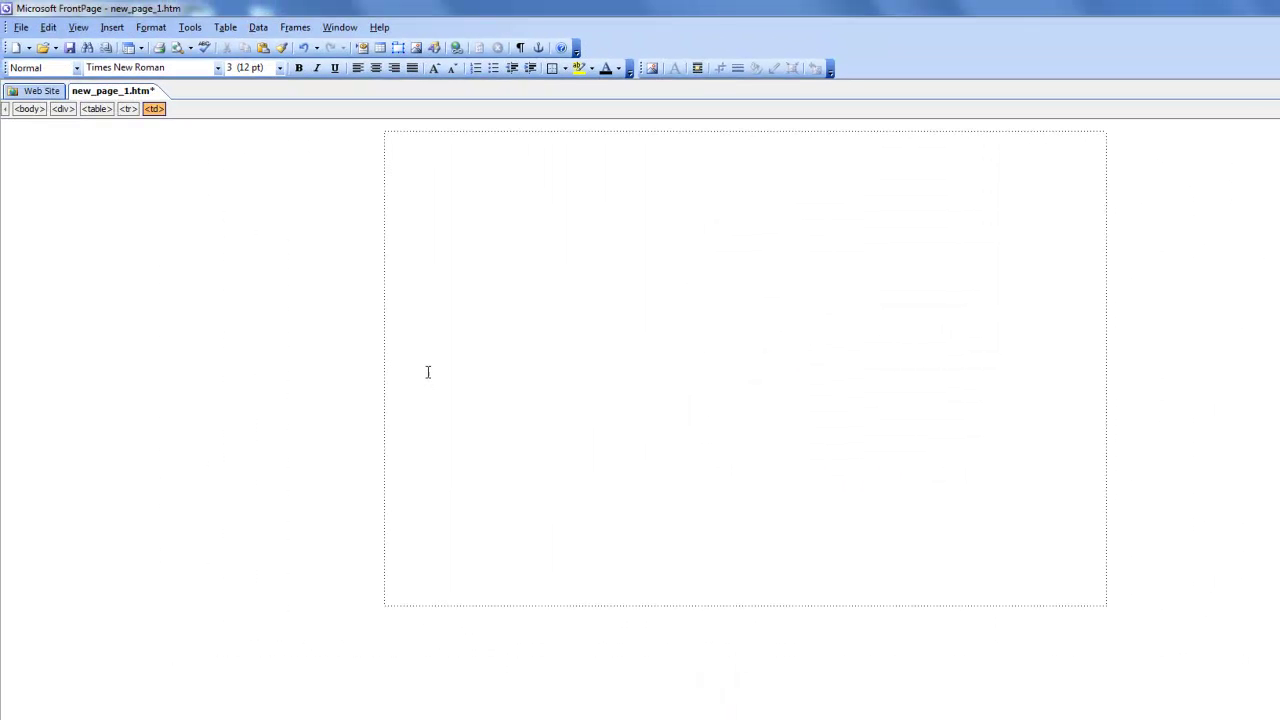
Add a second column to the table and centre-align the left cell's content.
right_click(770, 333)
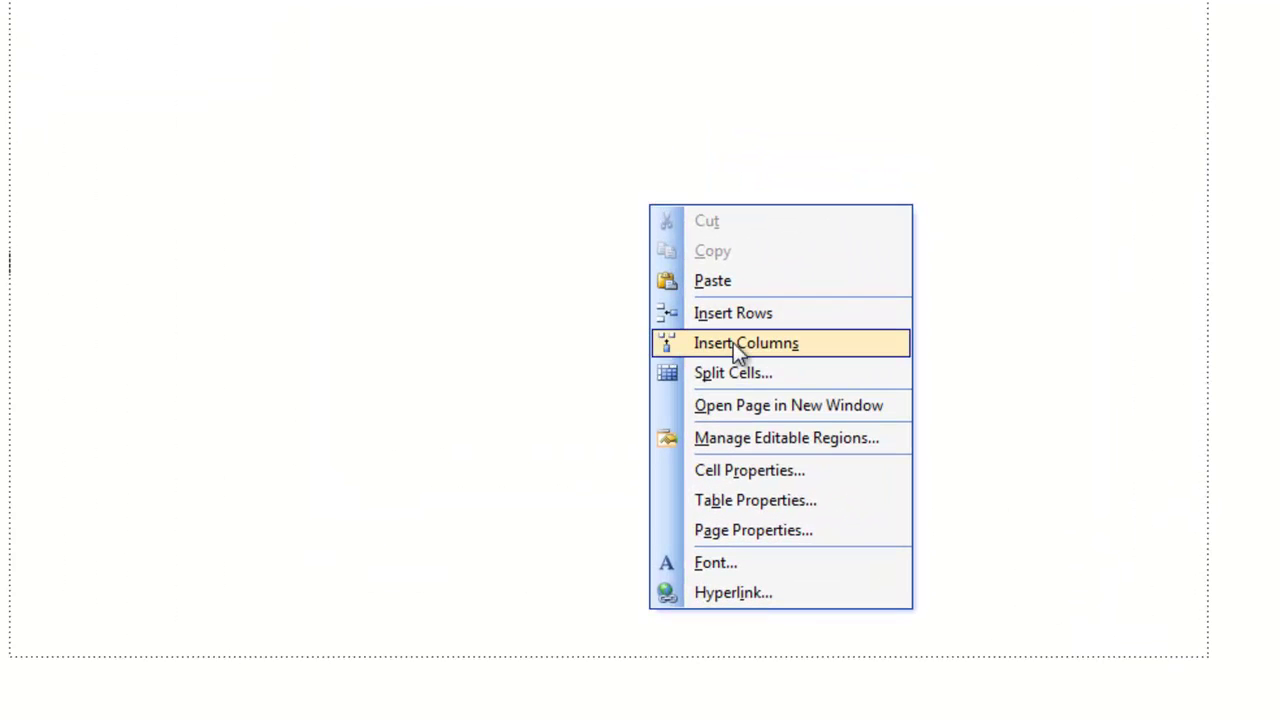
click(733, 342)
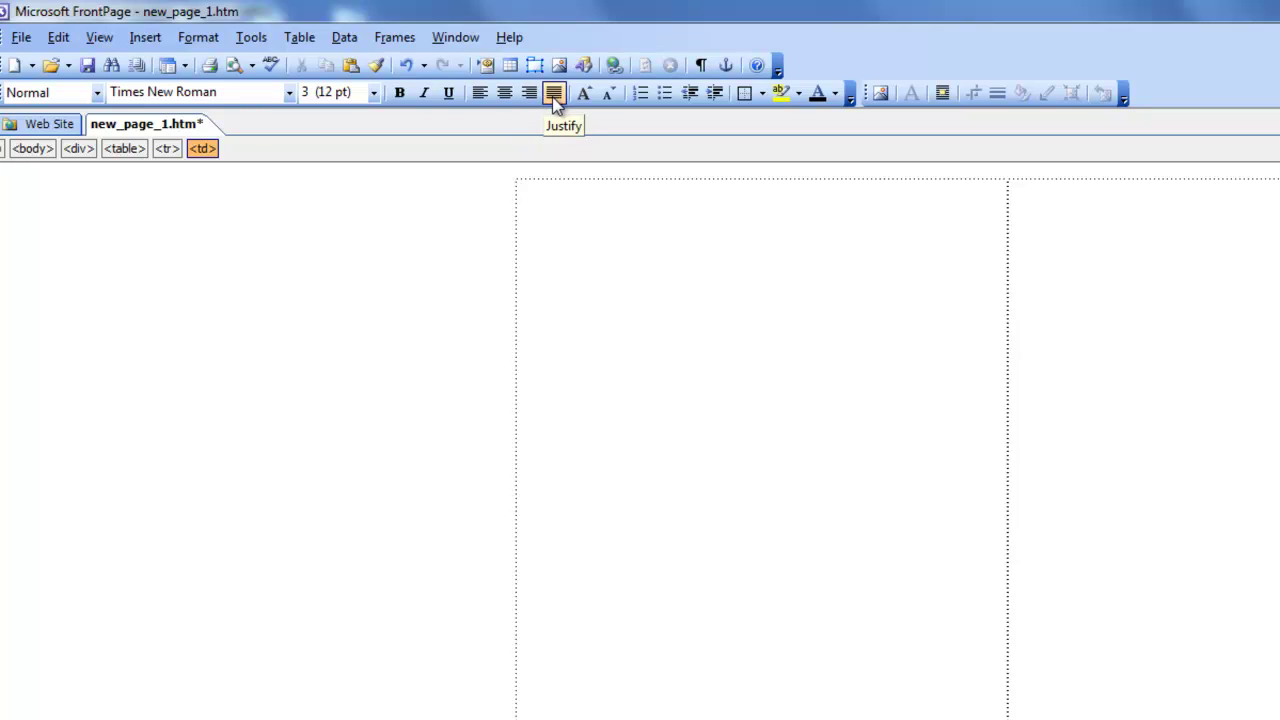
click(505, 93)
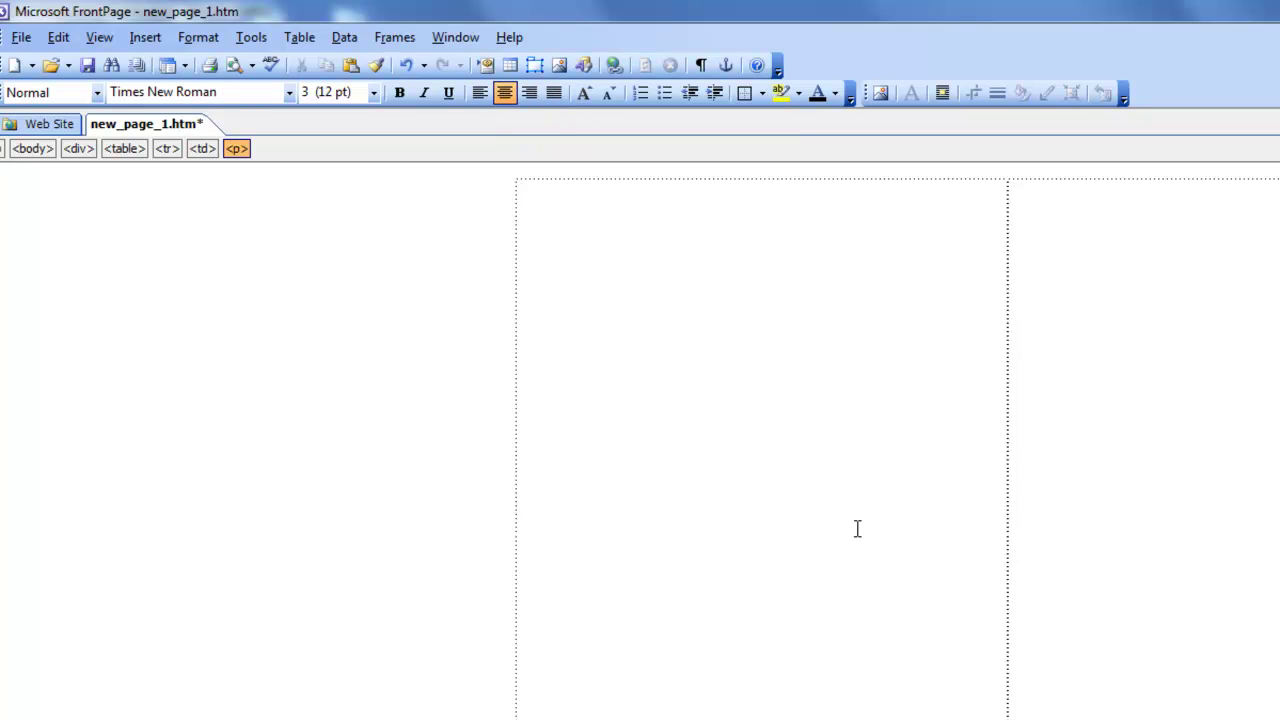
click(145, 37)
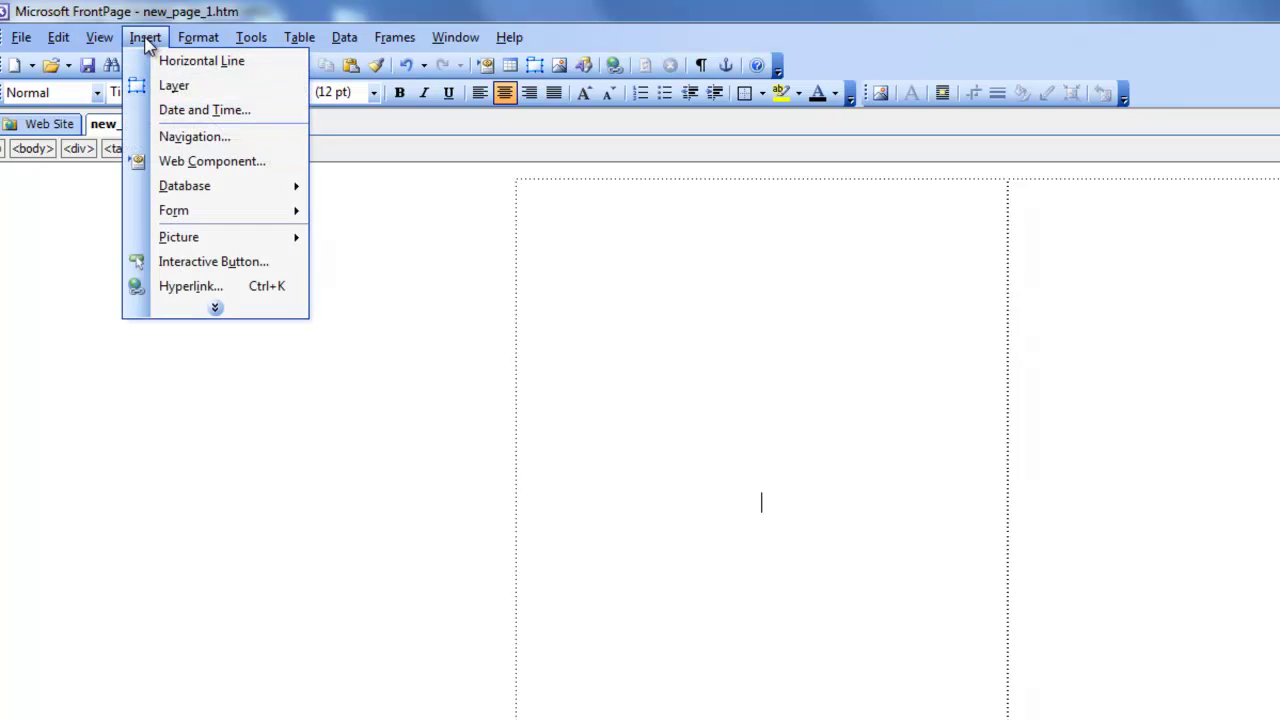
Begin inserting a picture from file and move the Picture dialog aside.
mouse_move(190, 240)
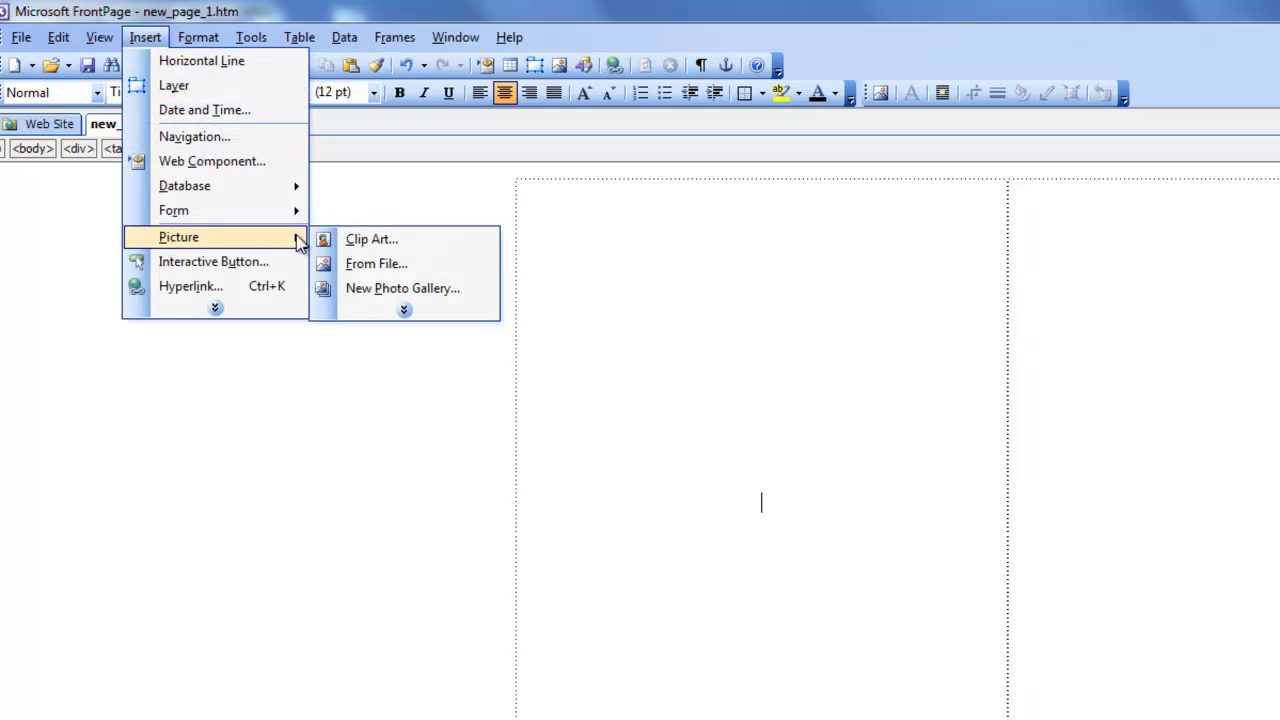
click(399, 265)
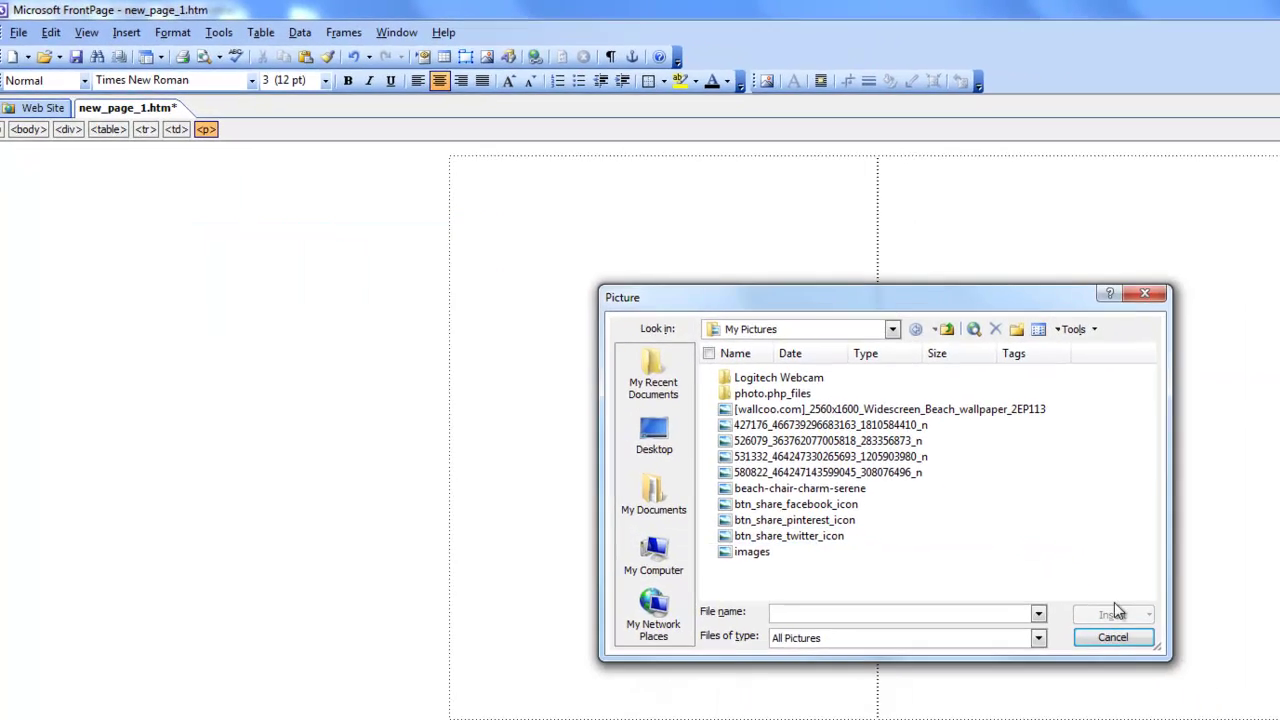
drag(895, 295, 669, 249)
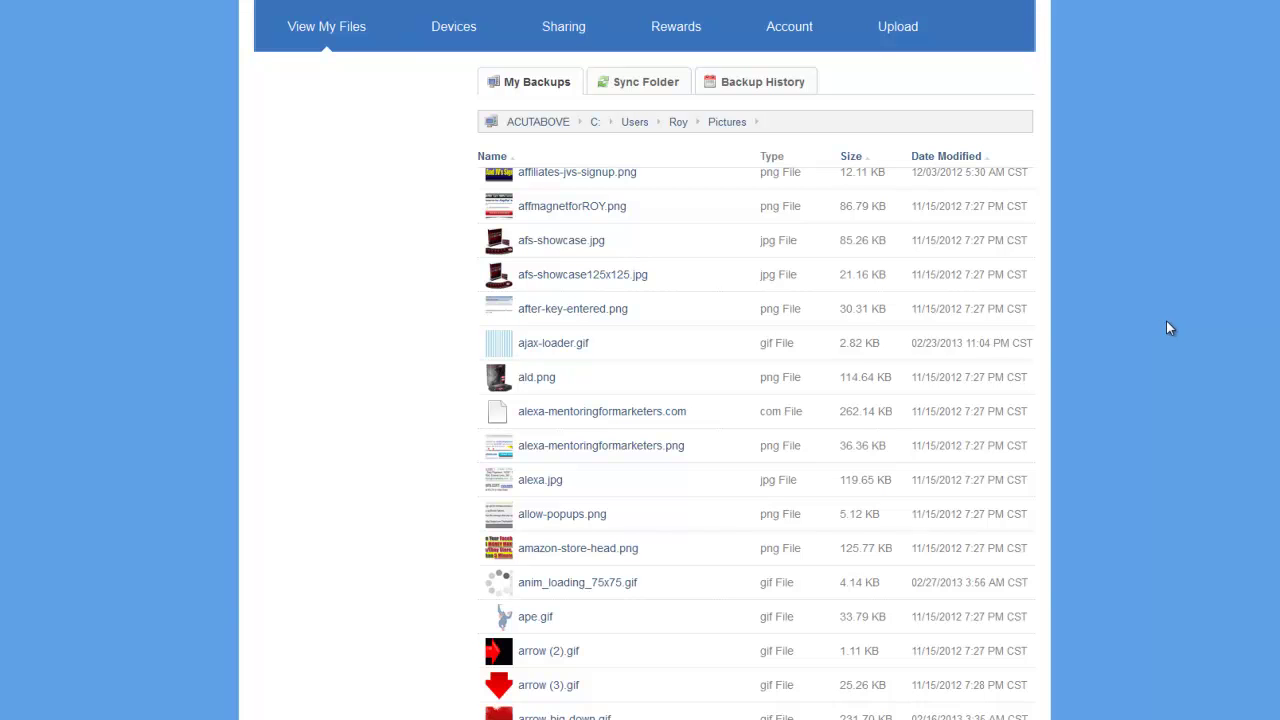
Download ald.png from the backup's Pictures folder through Firefox.
scroll(1170, 330, down, 2)
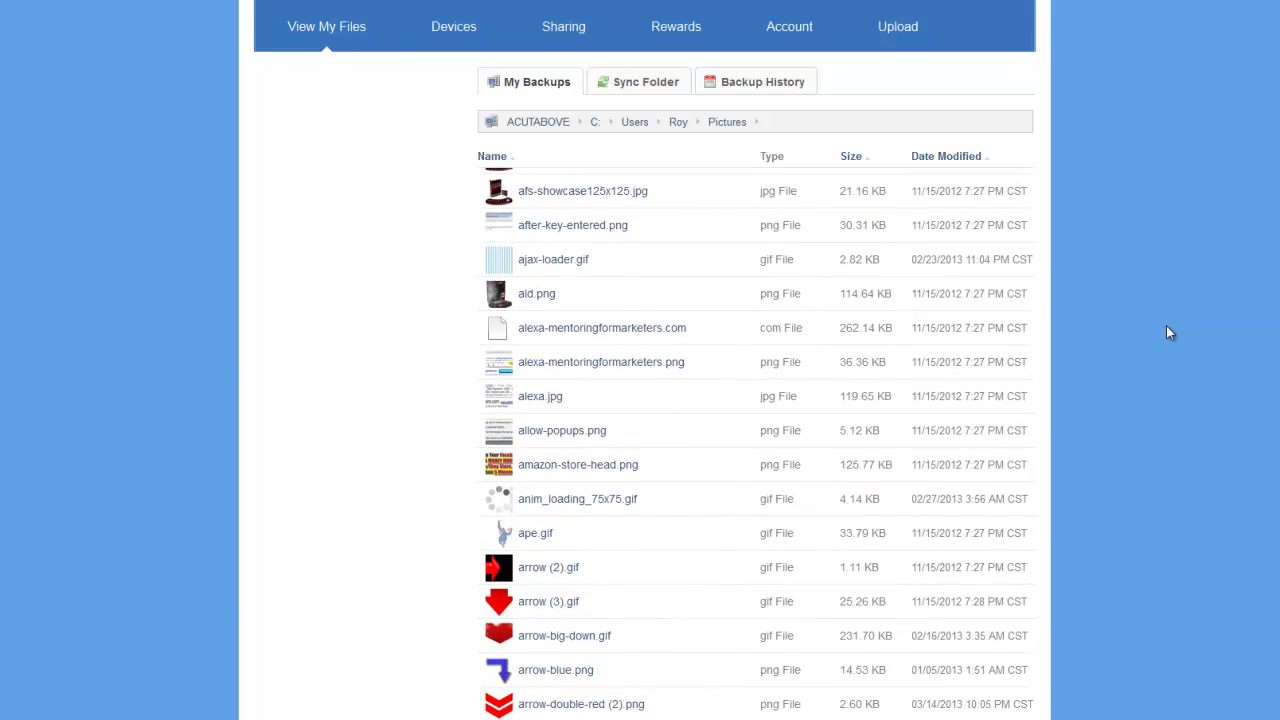
scroll(1166, 325, up, 2)
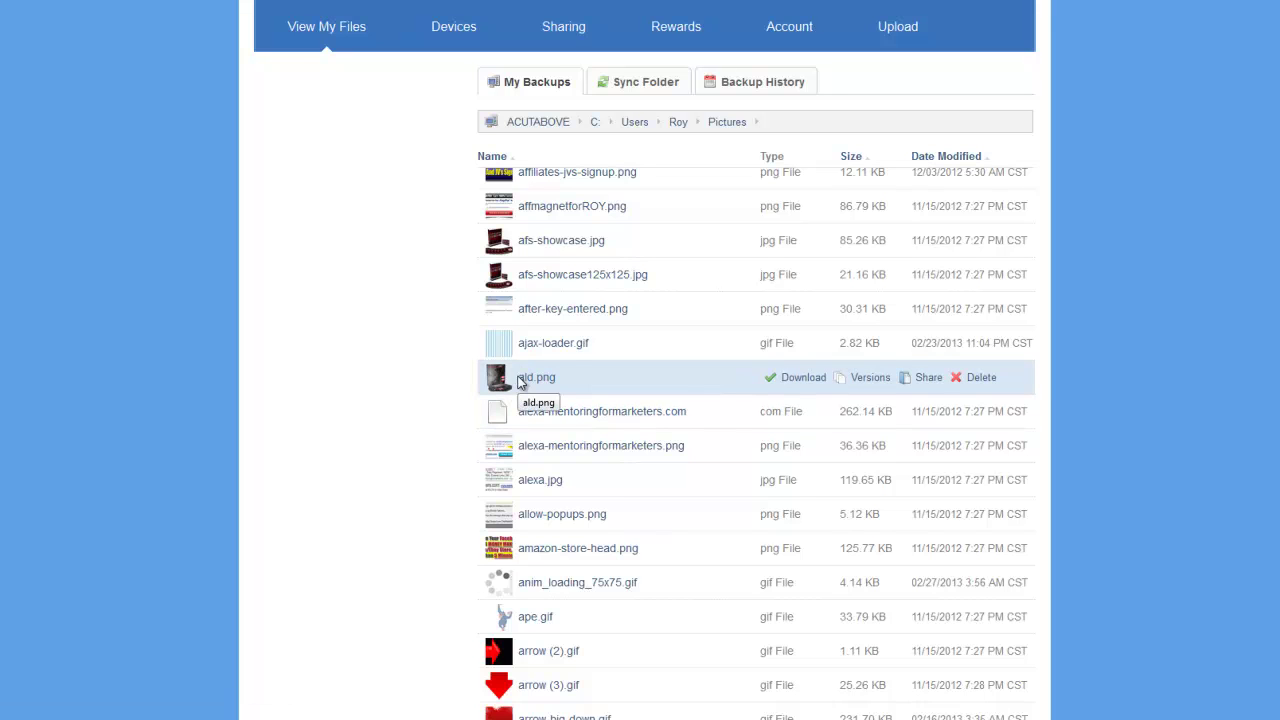
click(800, 382)
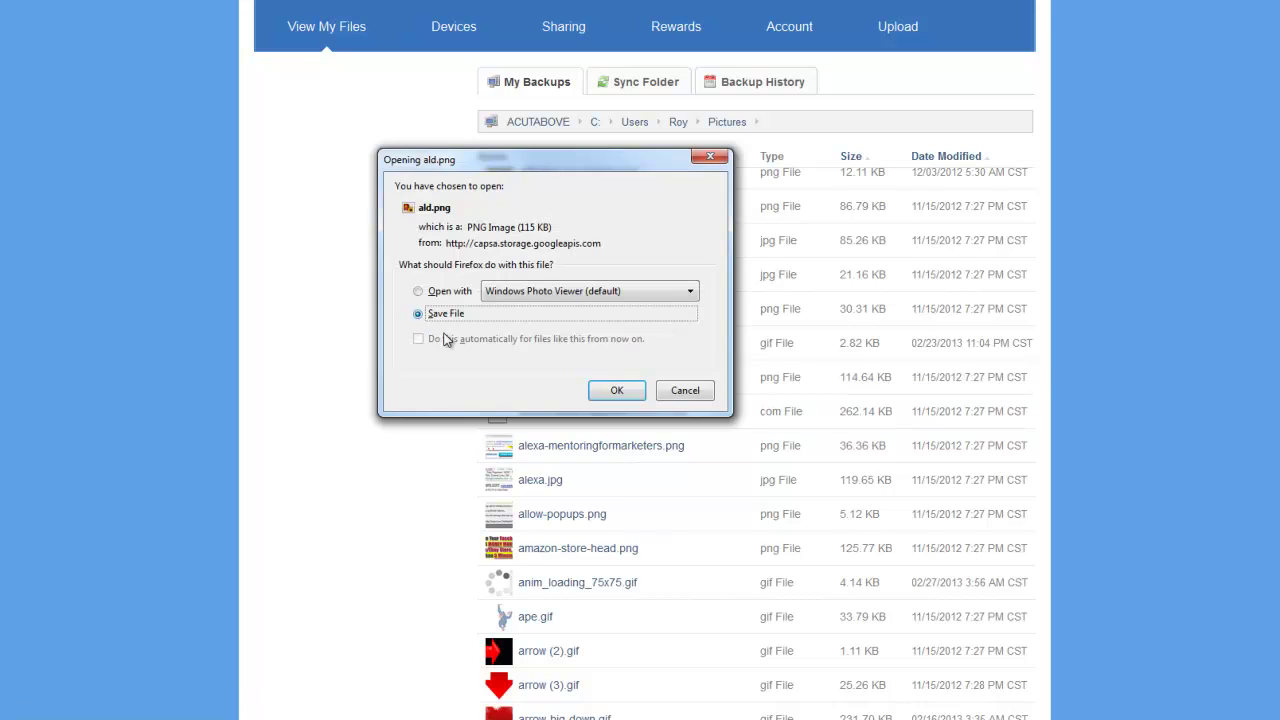
click(620, 392)
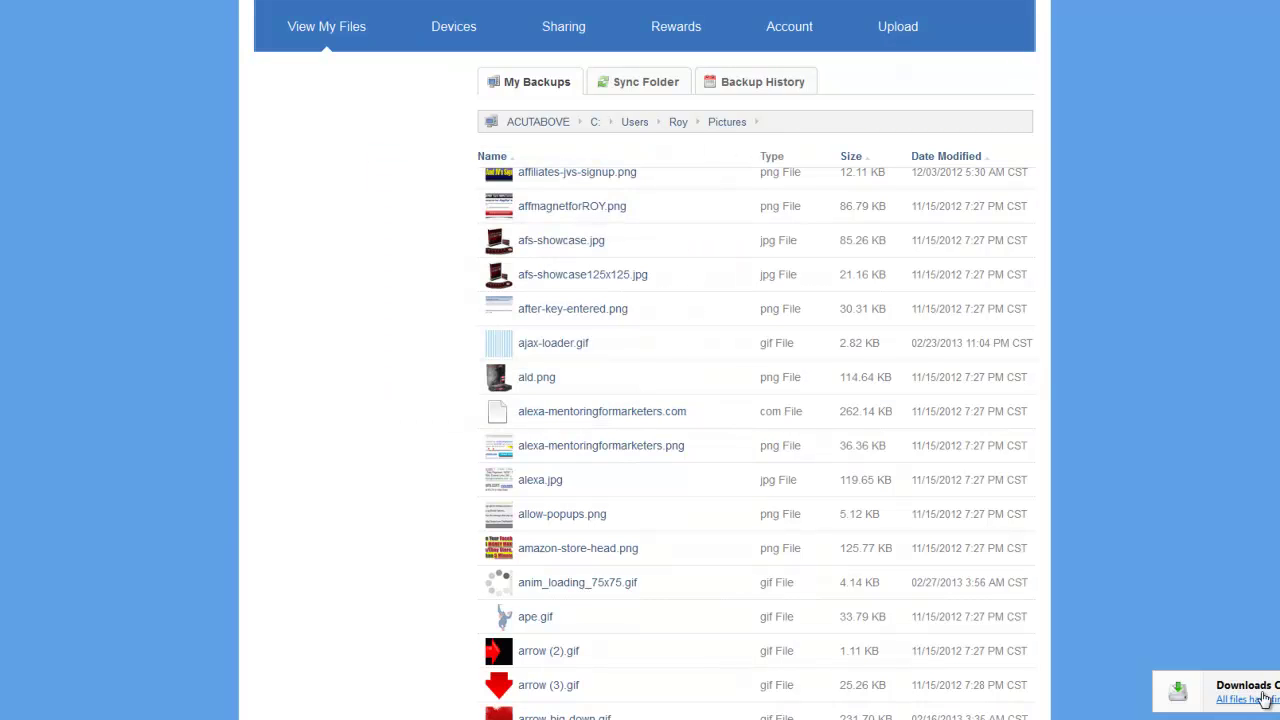
mouse_move(550, 716)
click(549, 655)
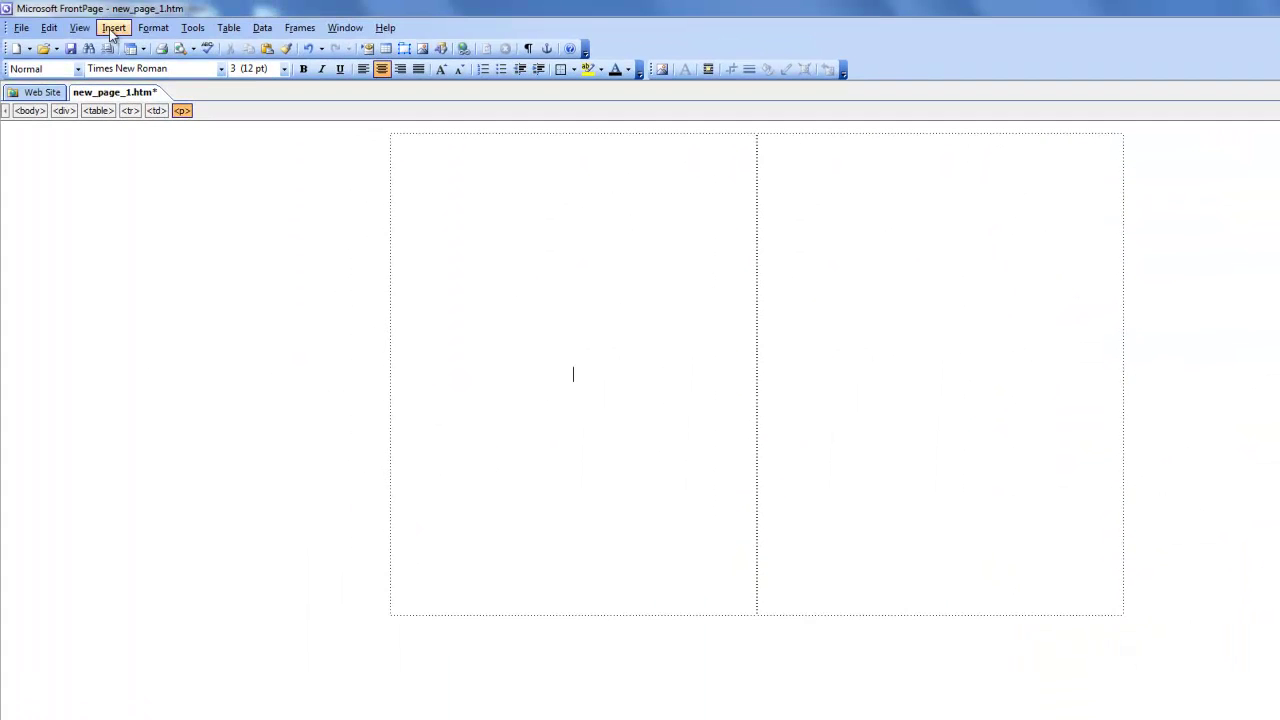
Insert the ald picture from the Downloads folder into the left table cell.
click(112, 28)
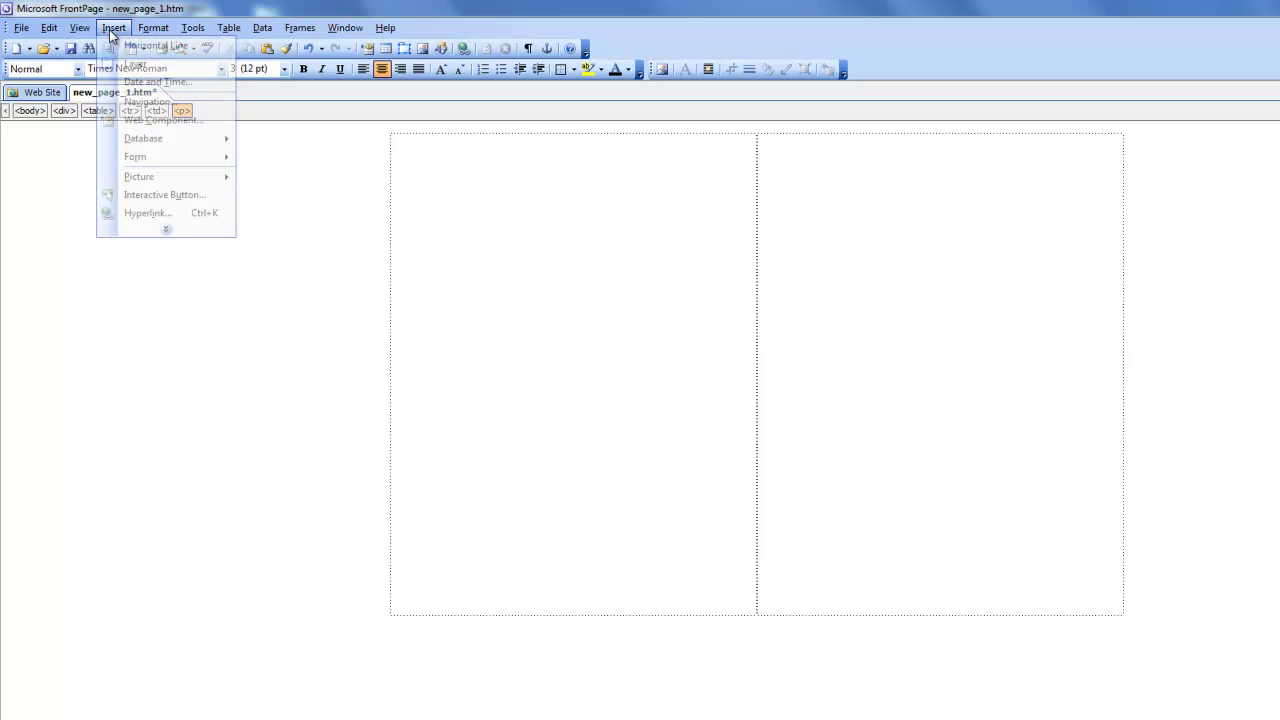
mouse_move(163, 177)
click(286, 198)
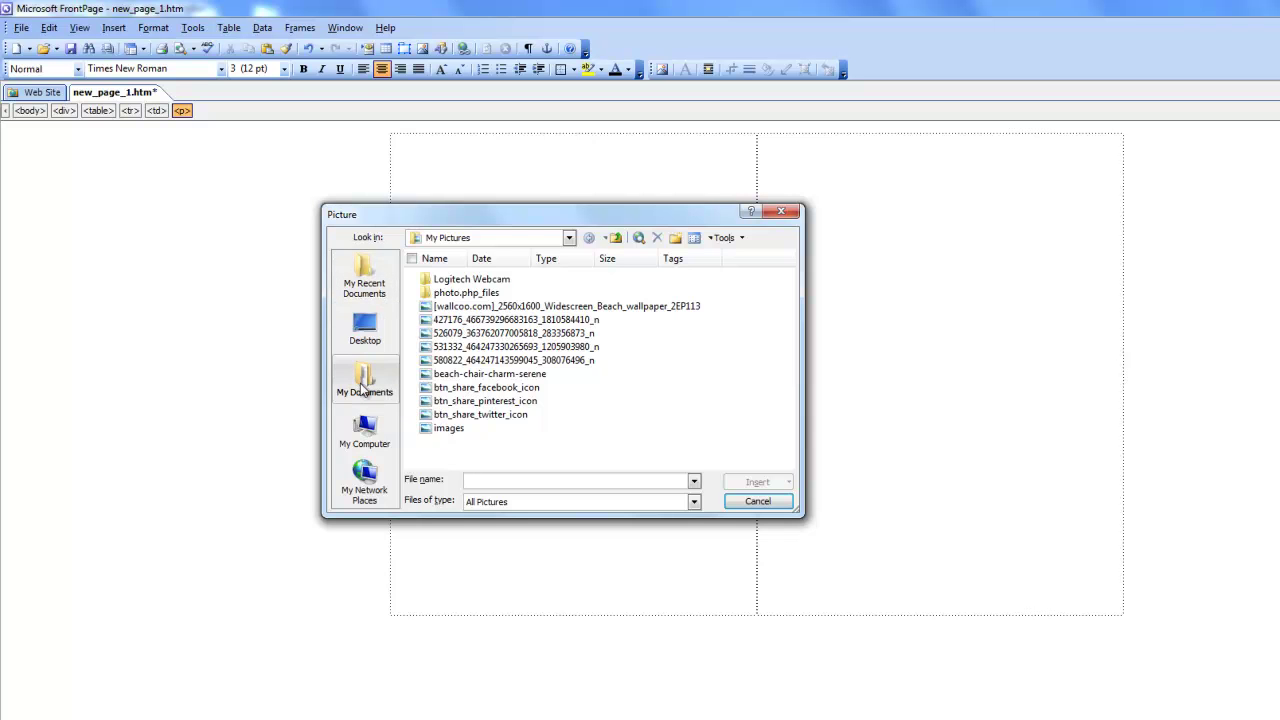
click(365, 378)
double_click(440, 306)
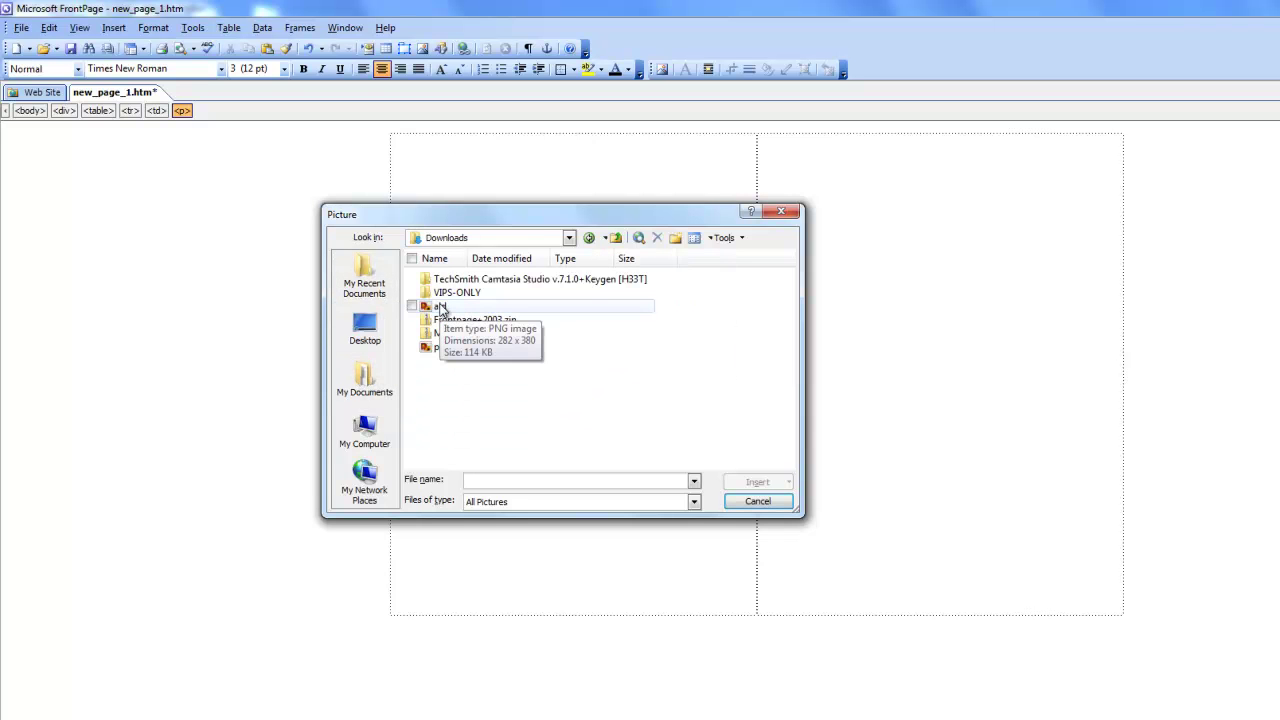
double_click(440, 306)
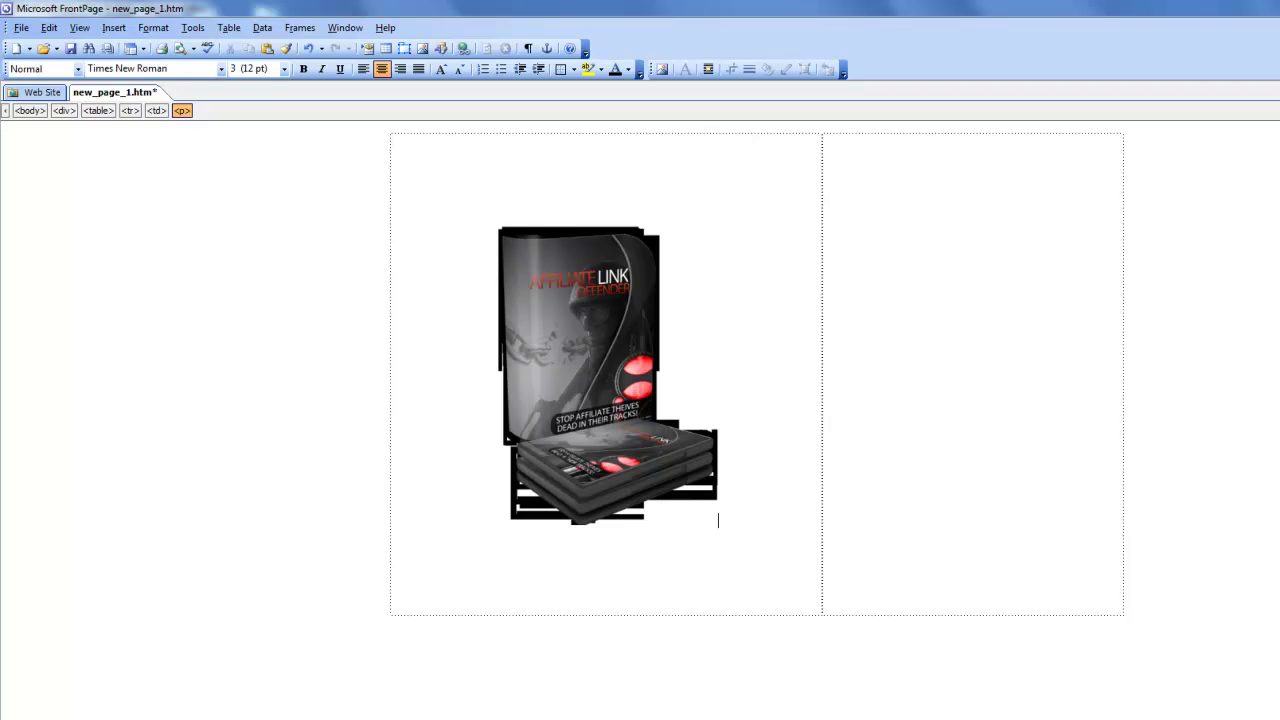
Check the page in Preview, then return to Design view.
click(192, 719)
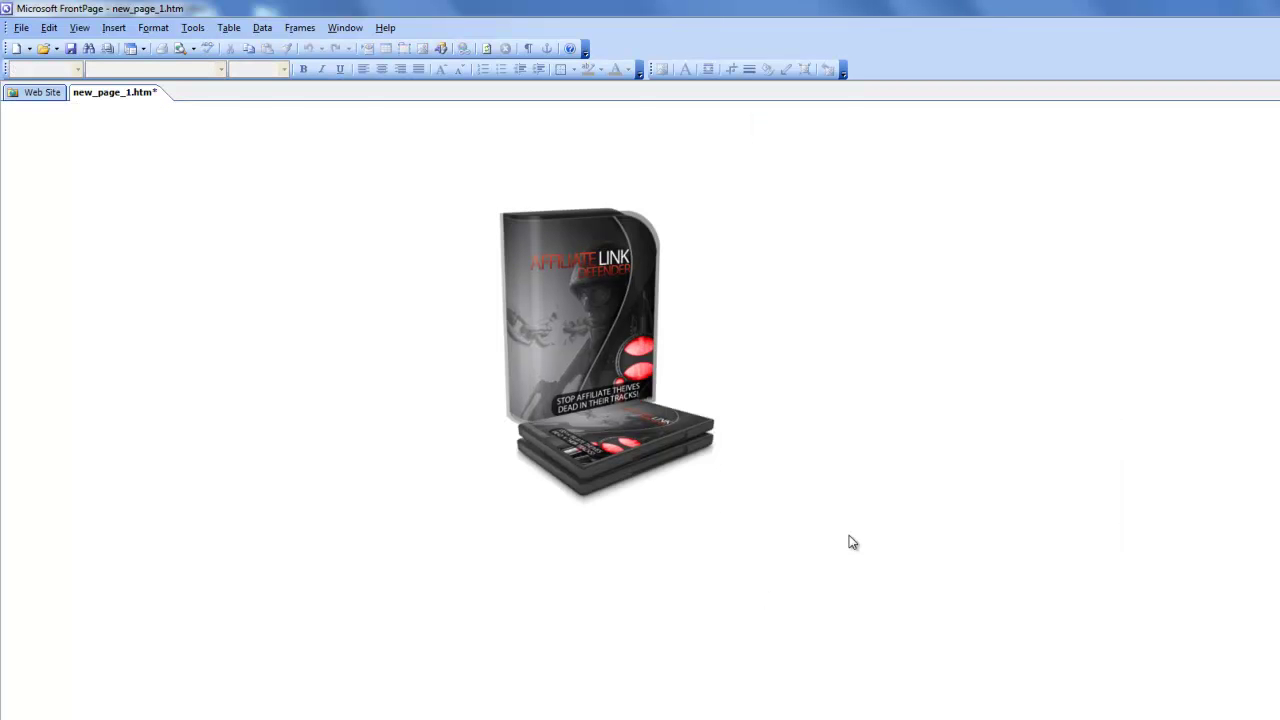
click(30, 719)
mouse_move(316, 719)
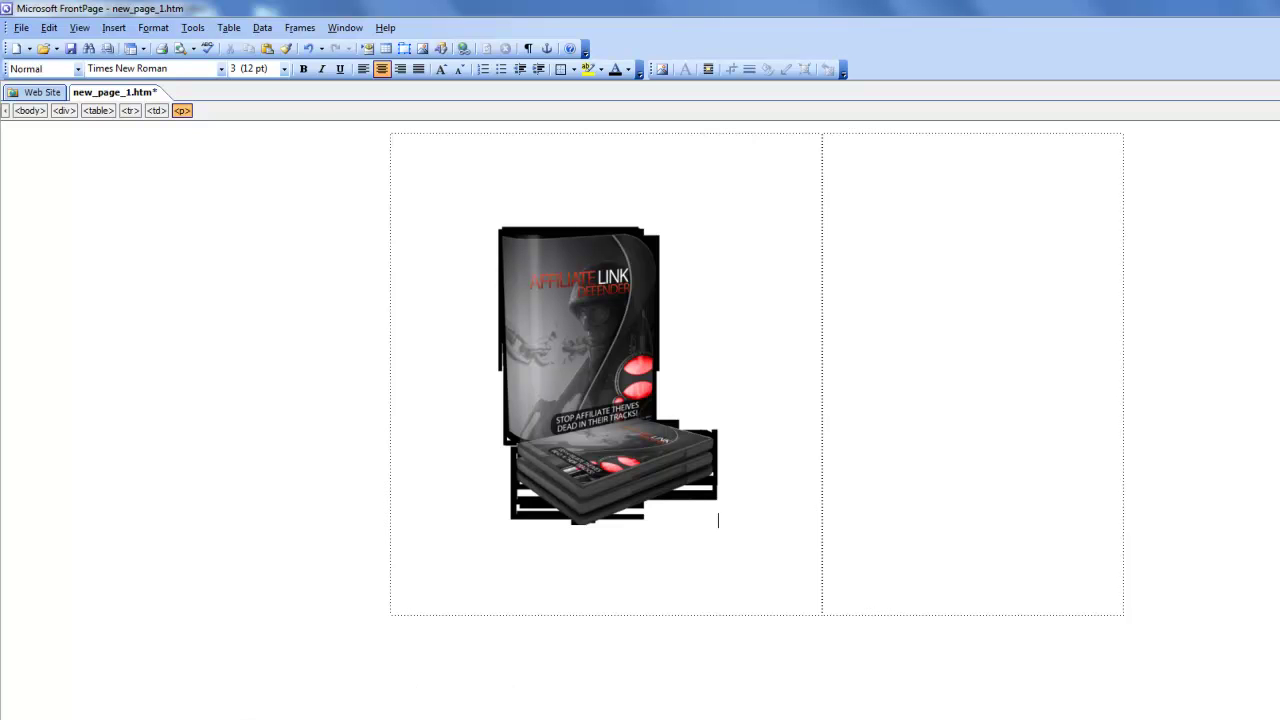
click(22, 719)
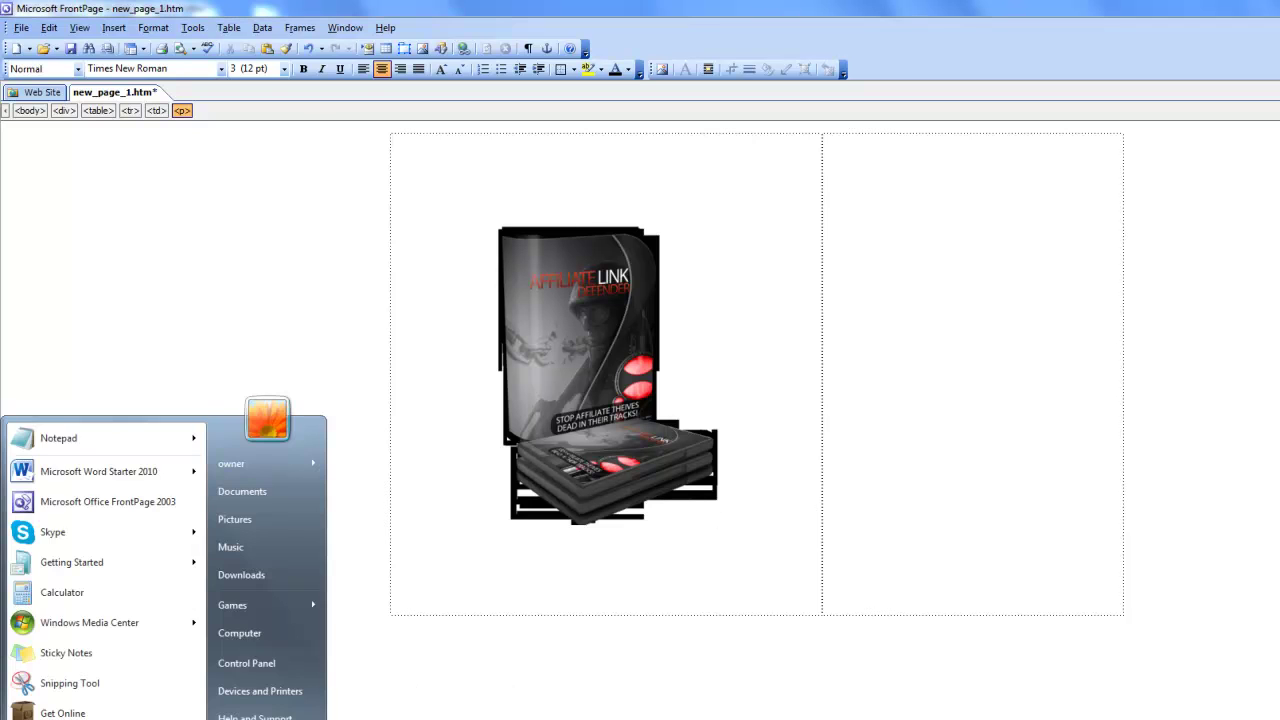
Open 'aweber generic code' from Documents in Notepad and copy all of its HTML.
click(258, 478)
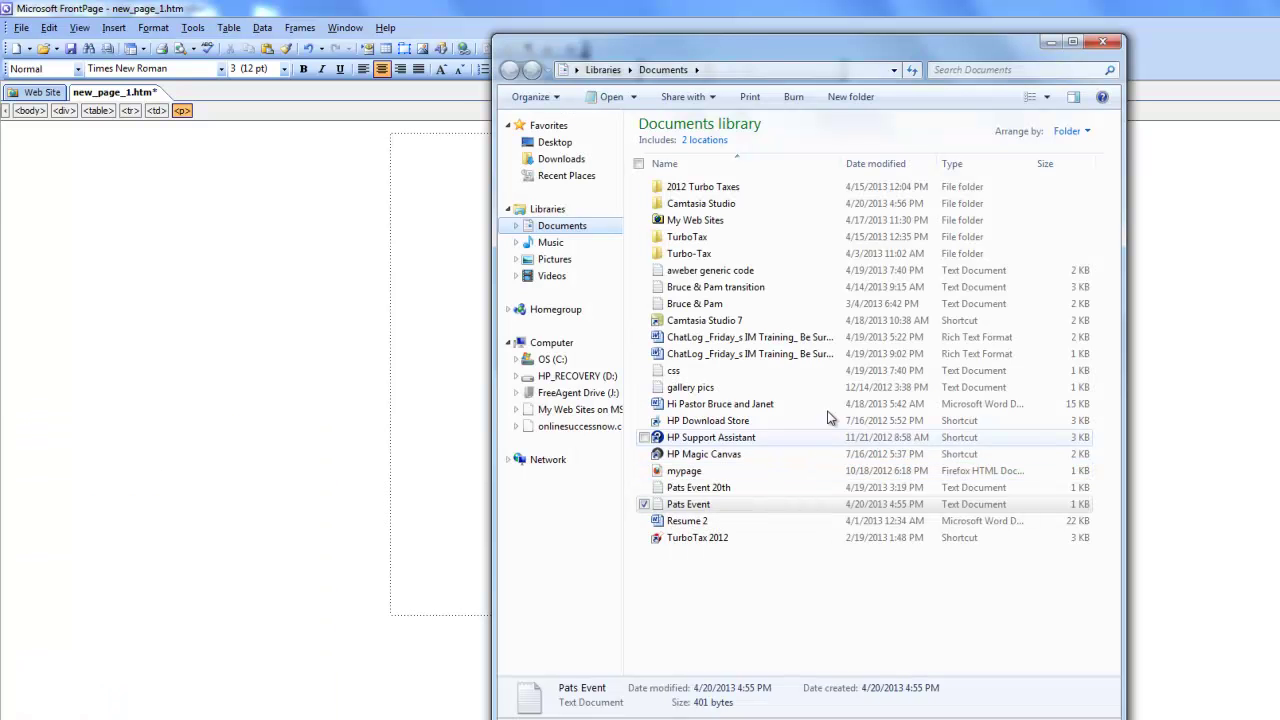
click(706, 272)
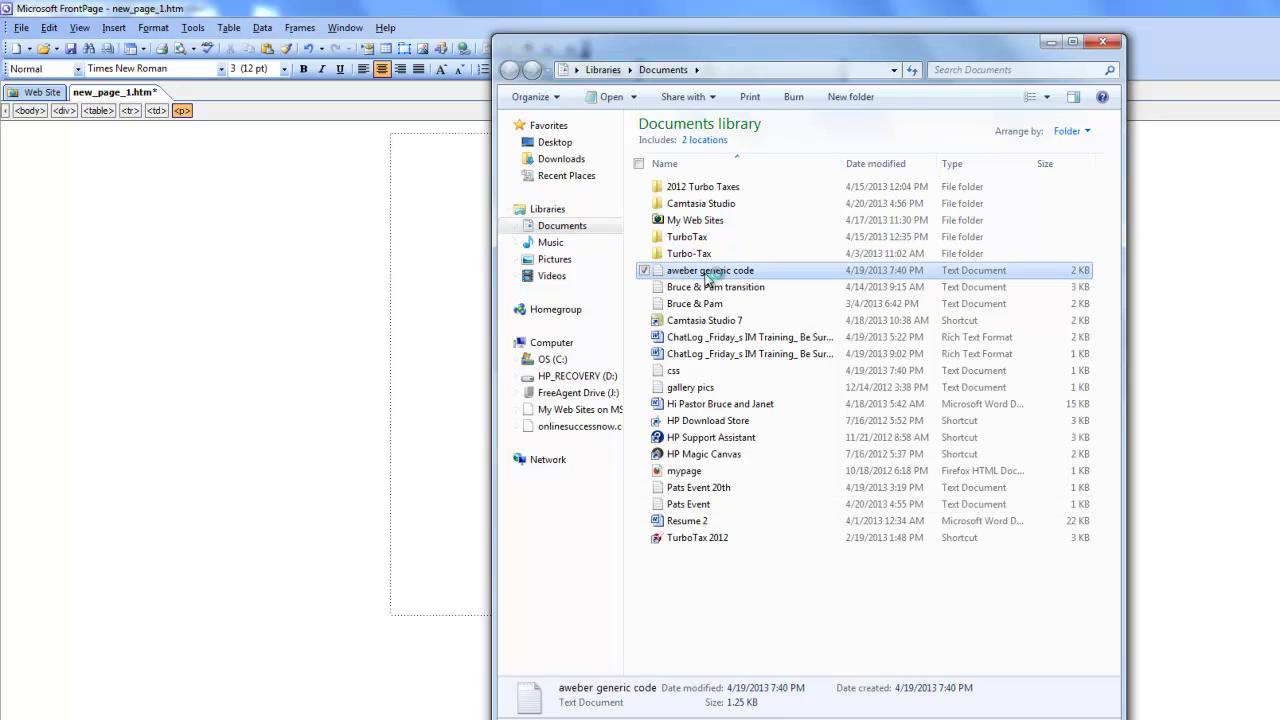
double_click(706, 271)
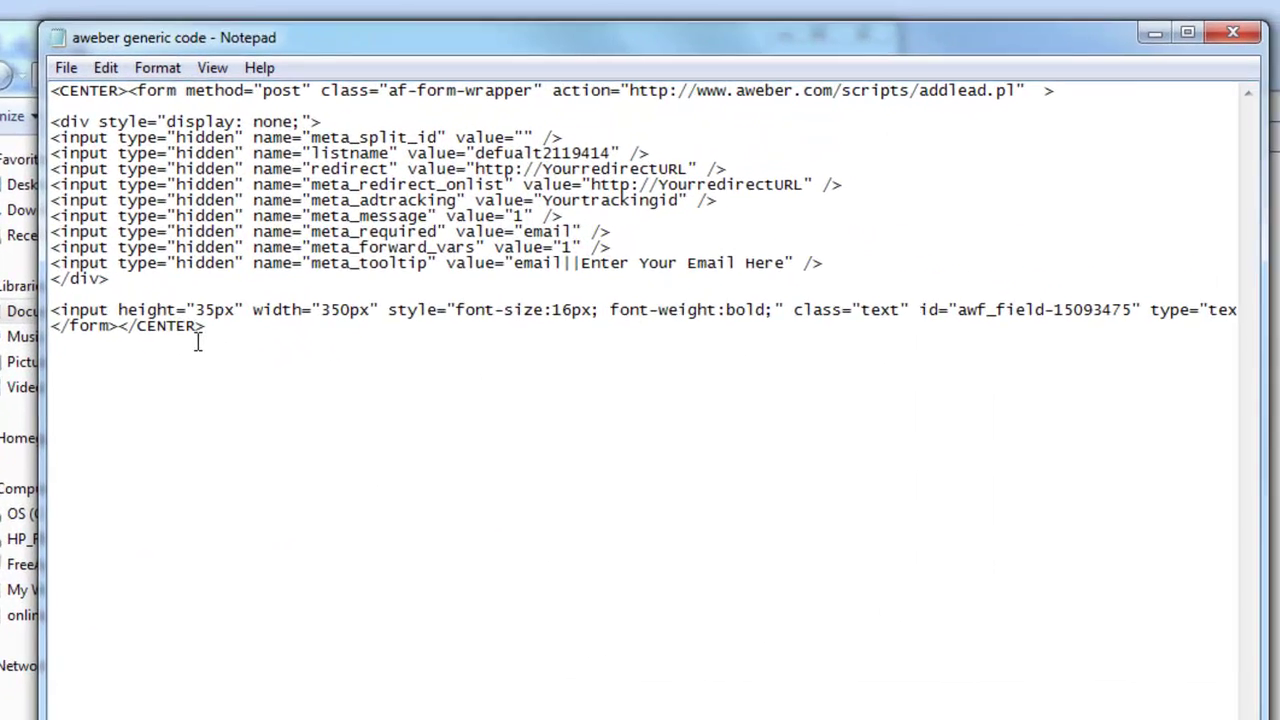
key(ctrl+a)
right_click(278, 201)
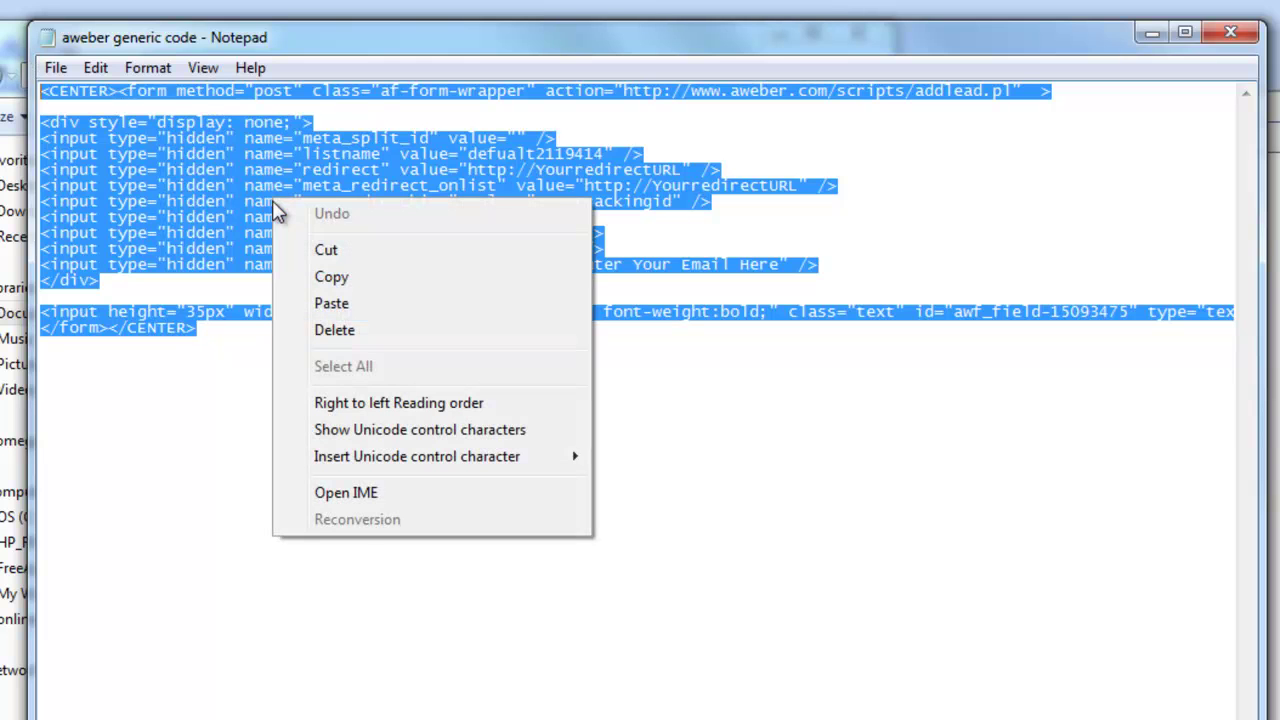
click(331, 279)
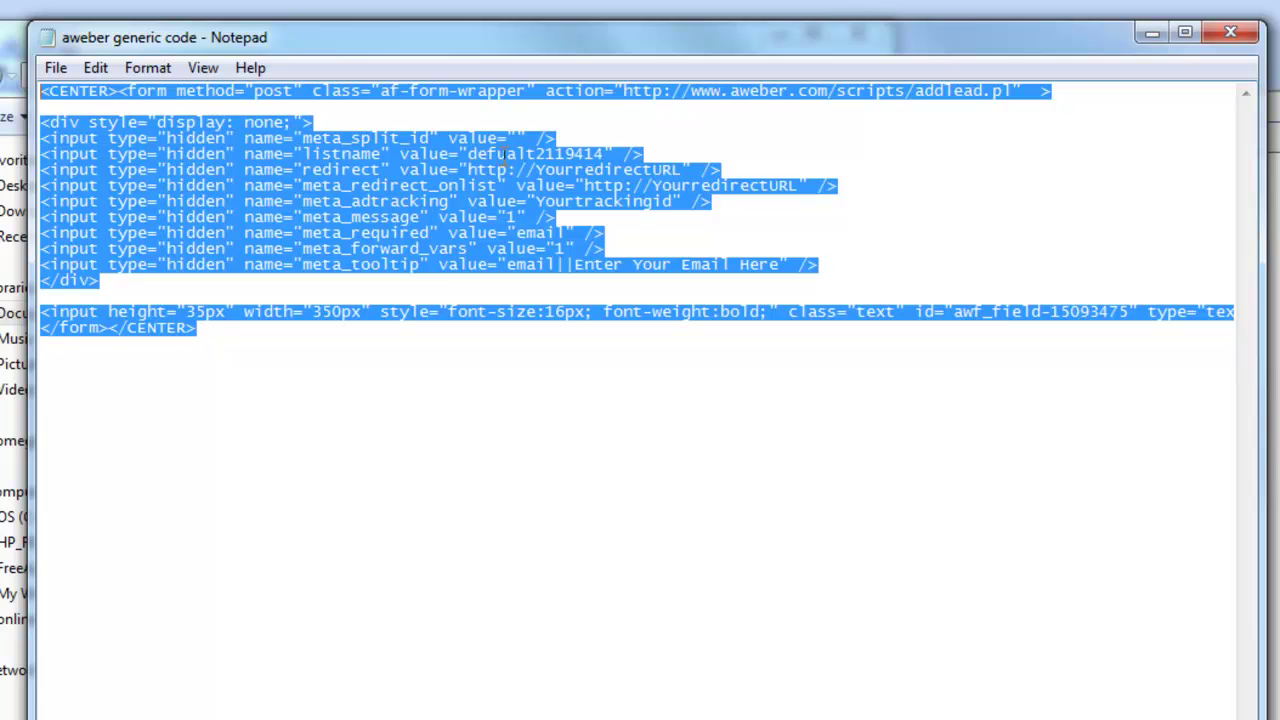
Back in FrontPage, centre-align the empty right table cell.
click(507, 154)
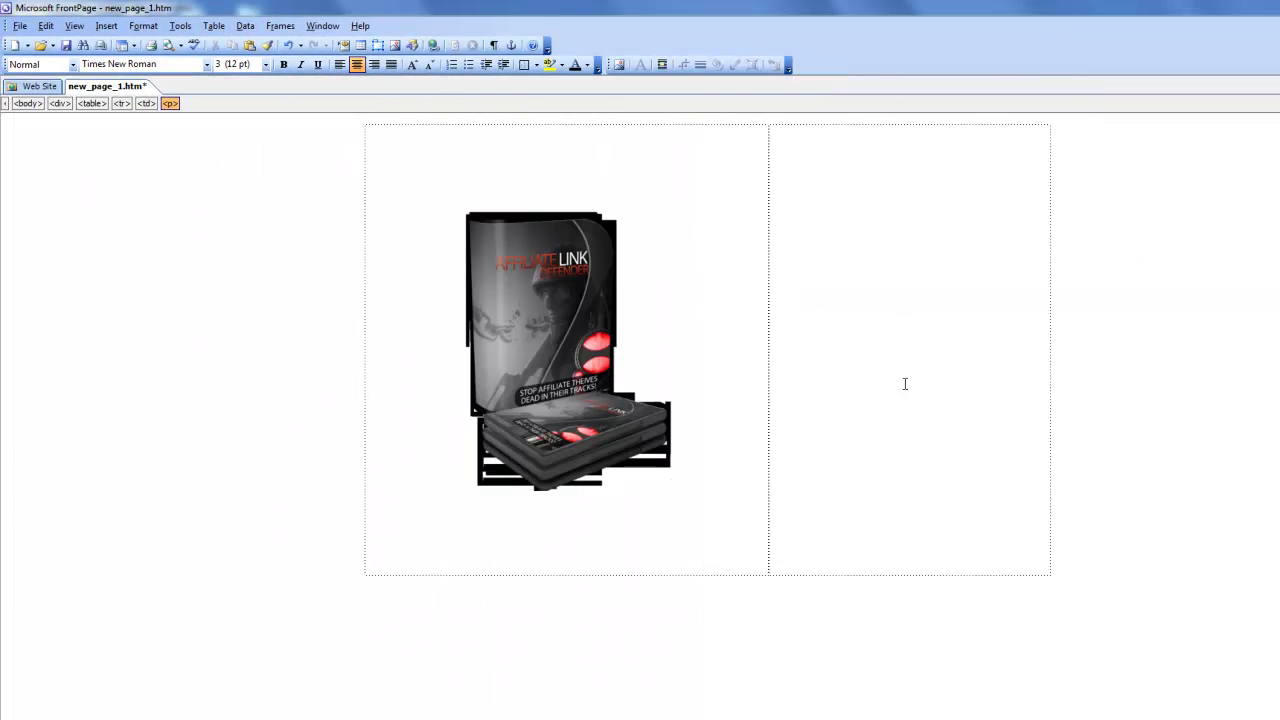
click(896, 373)
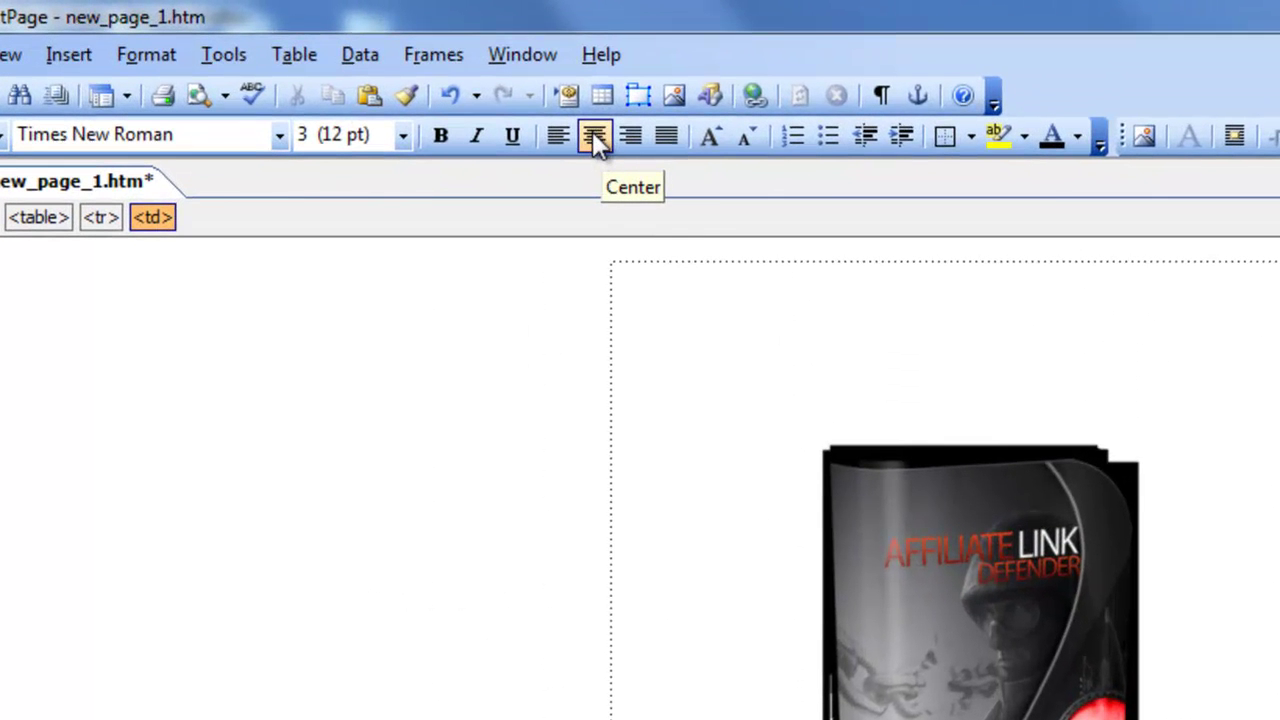
click(594, 139)
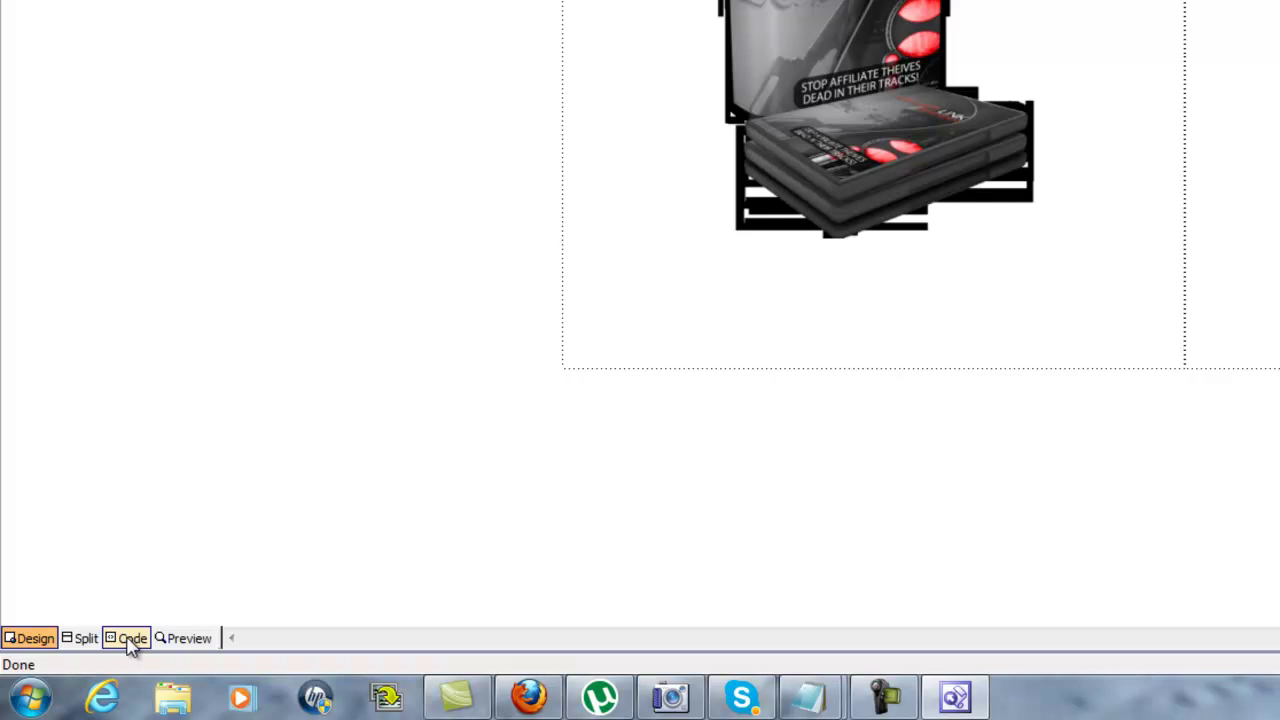
In Code view, replace the &nbsp; on line 17 with the pasted AWeber form code.
click(131, 638)
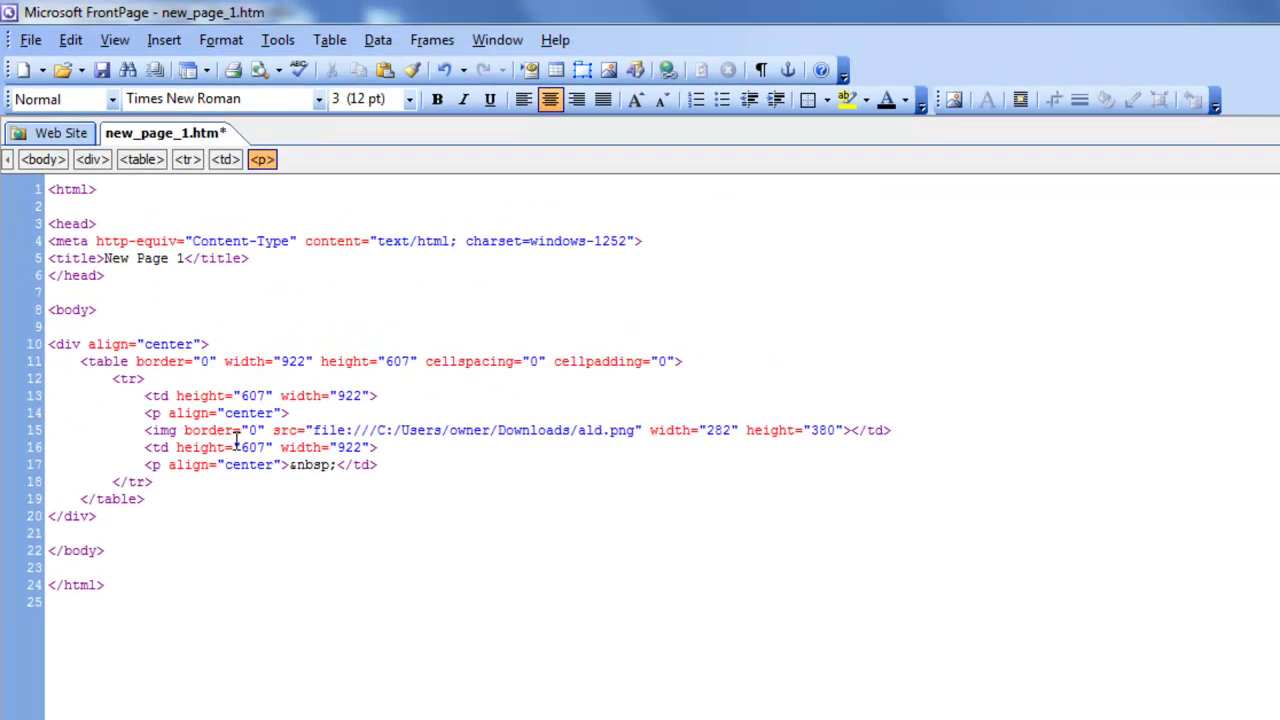
drag(337, 467, 292, 467)
key(BackSpace)
key(BackSpace)
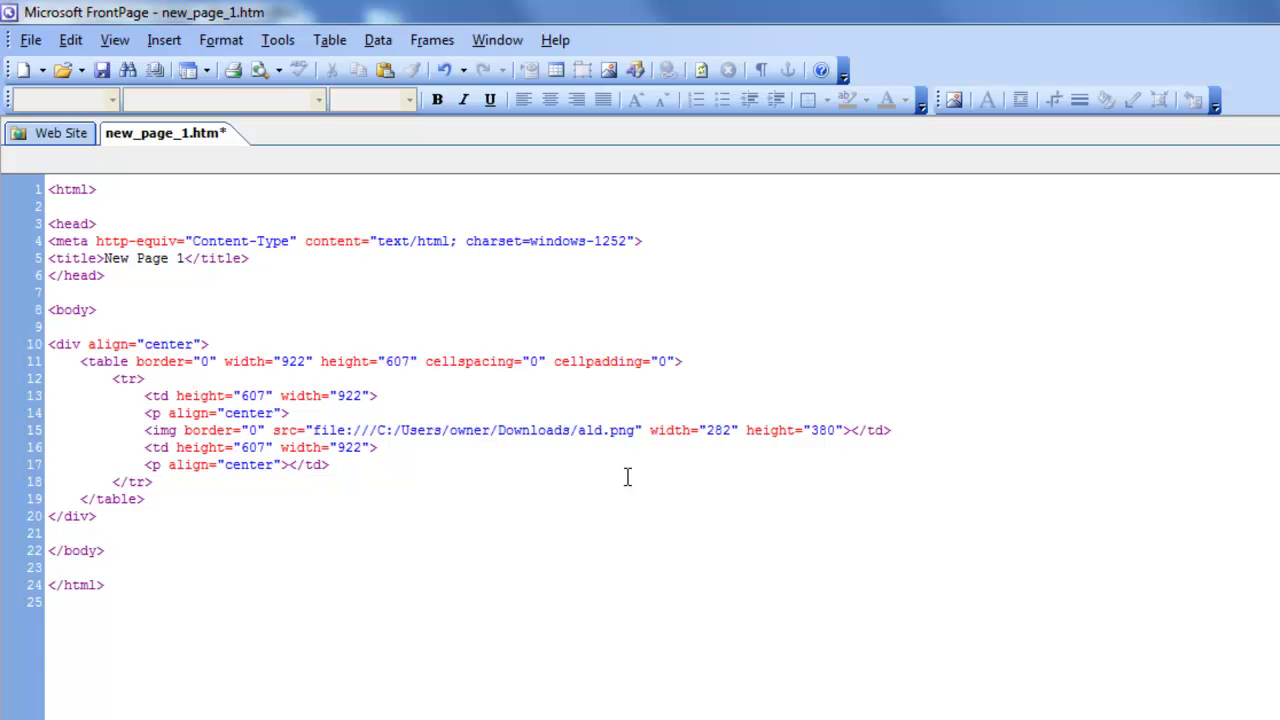
key(ctrl+v)
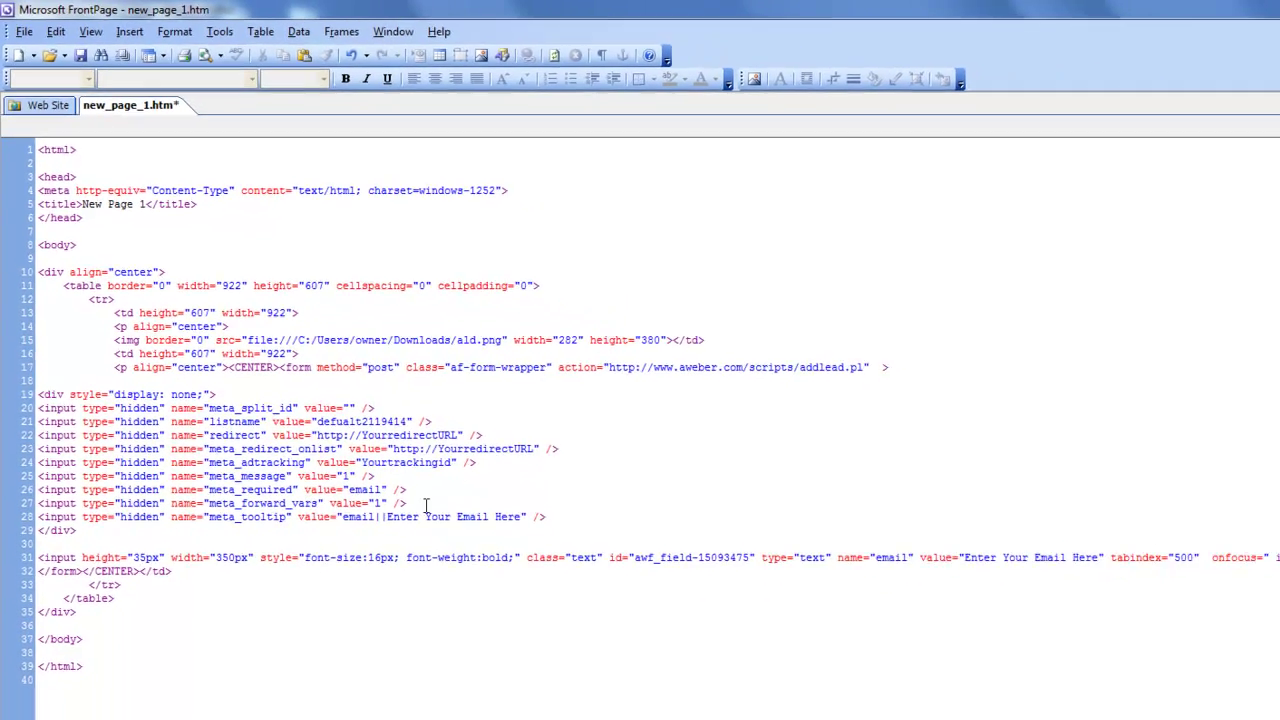
drag(133, 551, 223, 355)
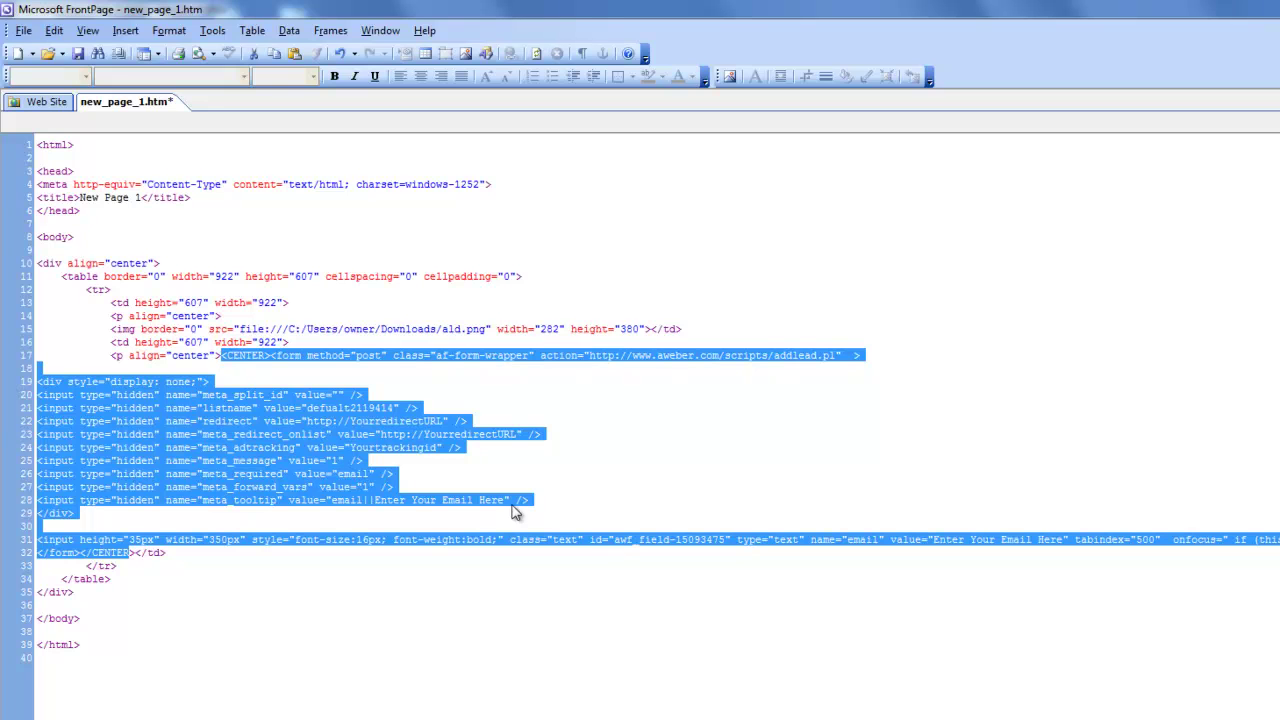
key(super)
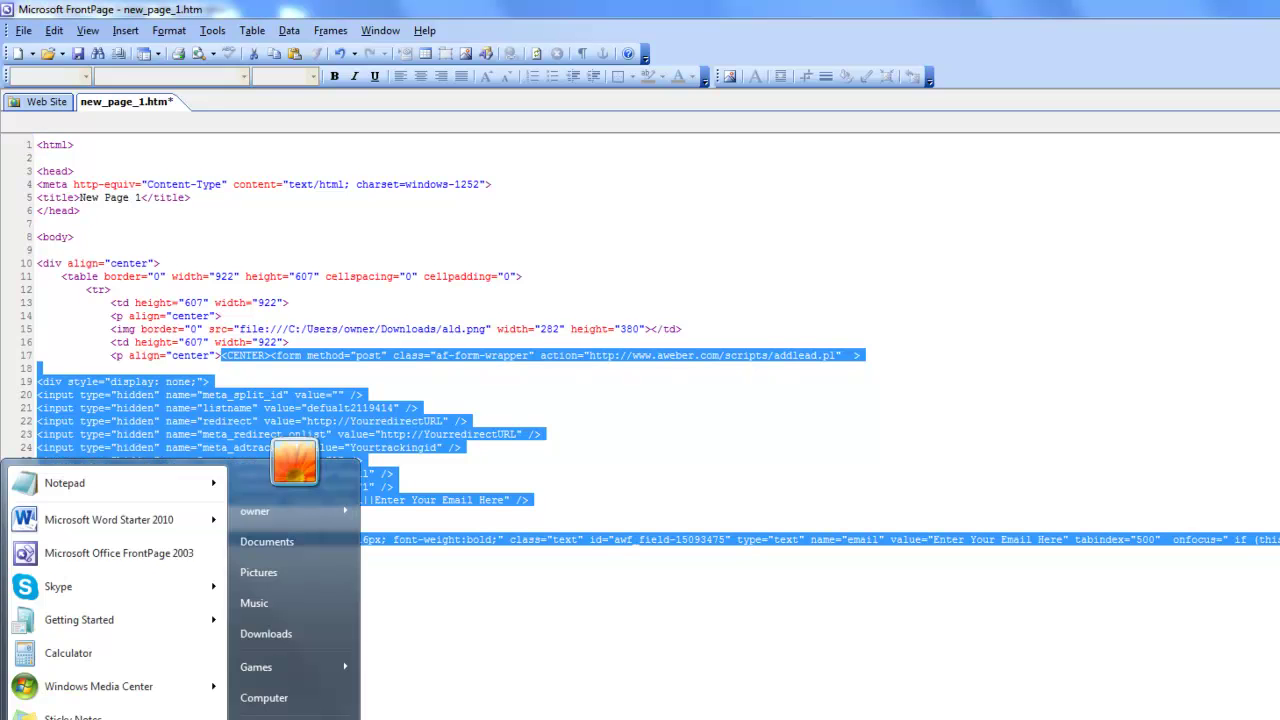
click(63, 484)
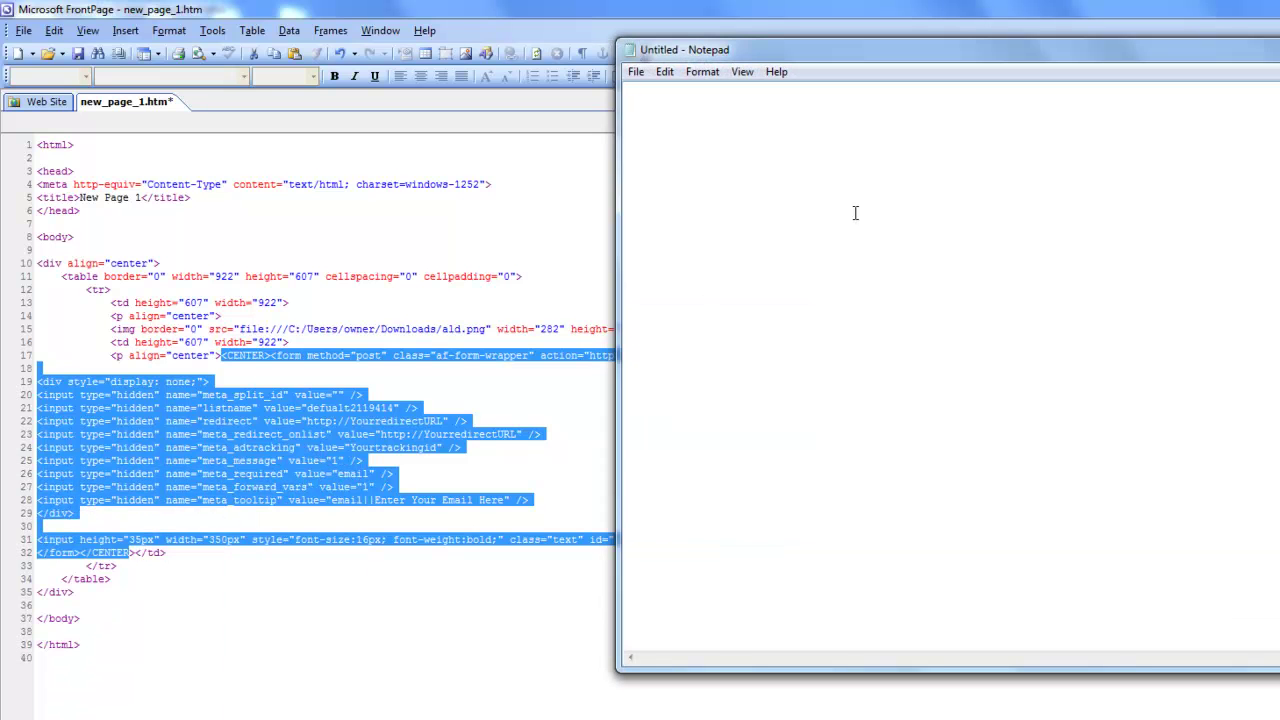
key(ctrl+v)
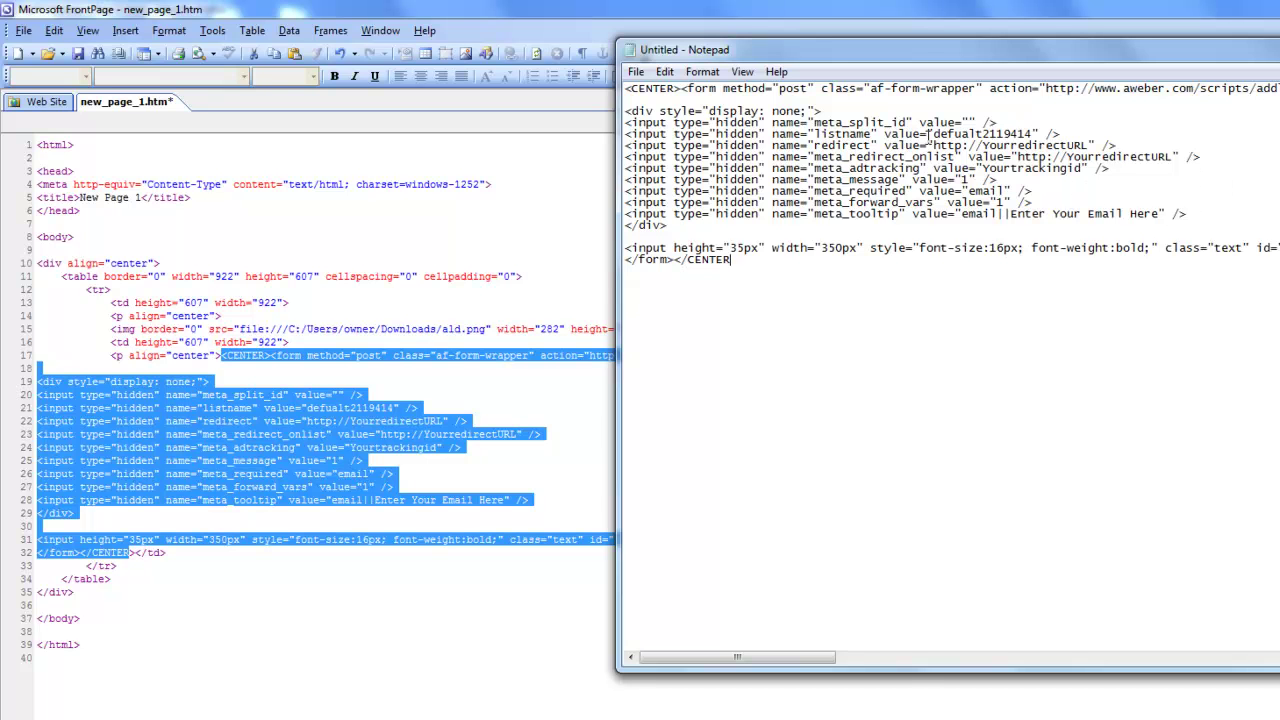
drag(930, 134, 1052, 144)
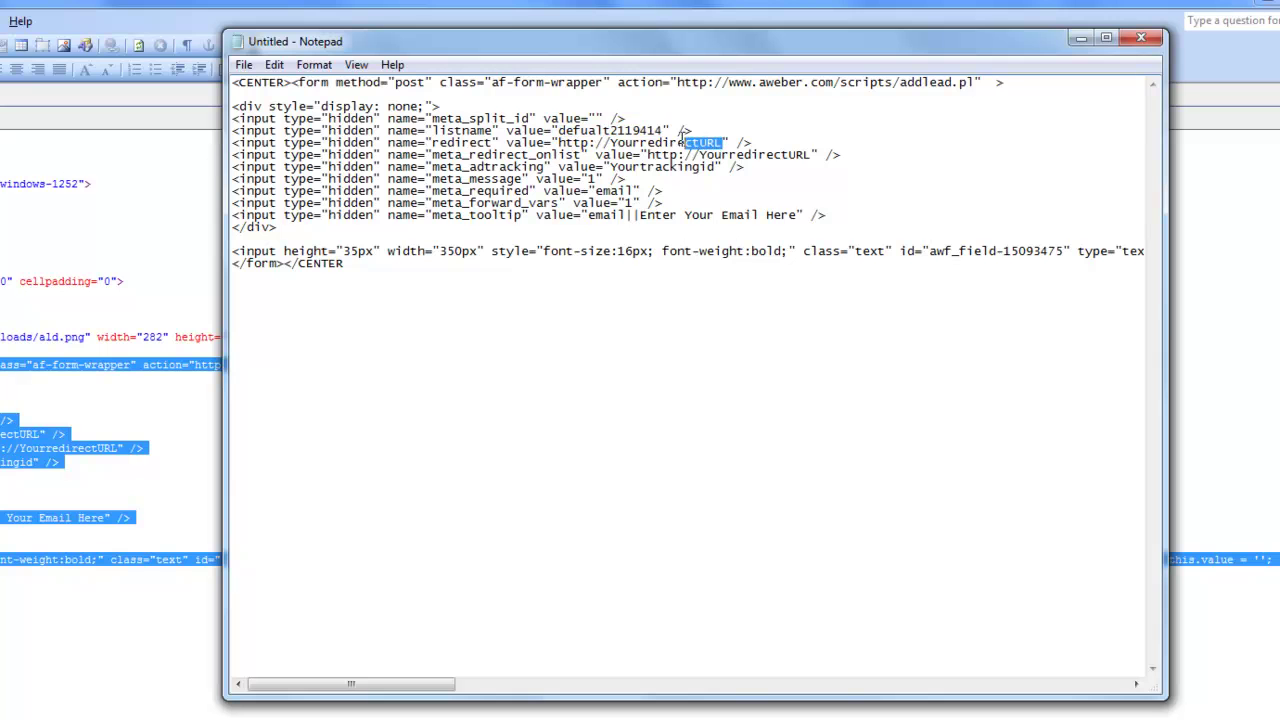
drag(685, 136, 604, 131)
click(470, 154)
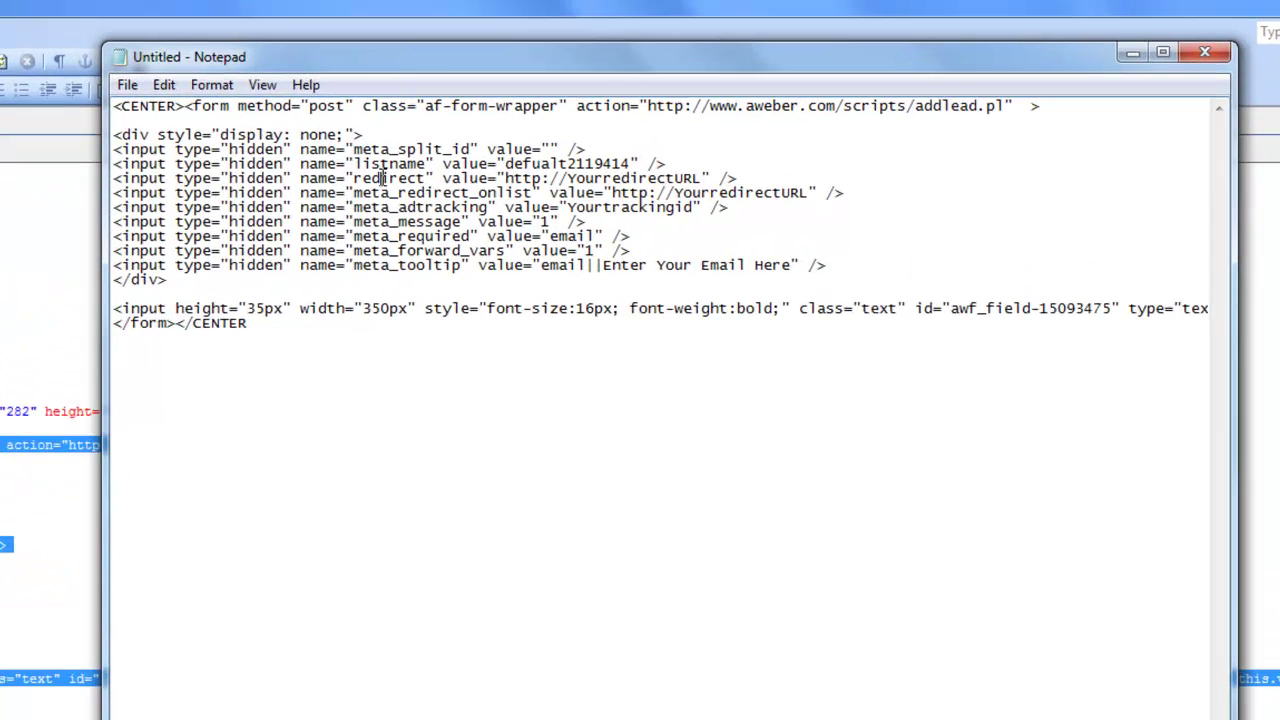
drag(470, 154, 575, 156)
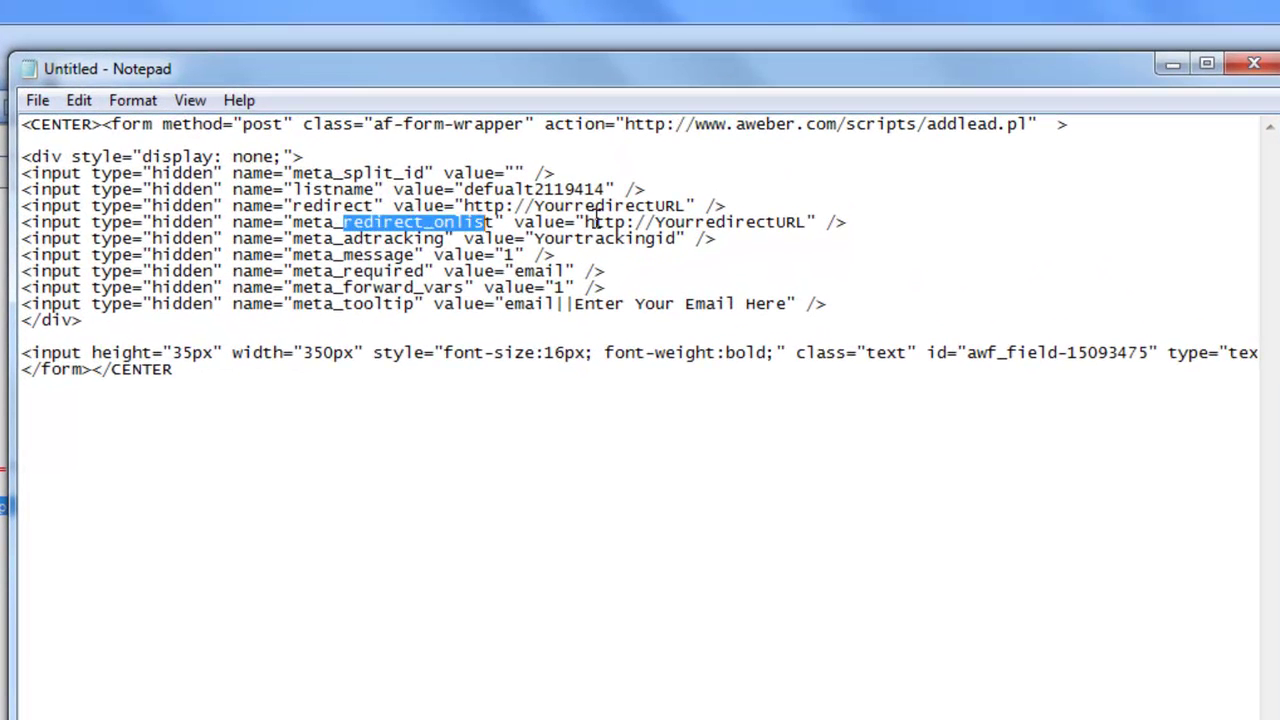
drag(586, 222, 802, 222)
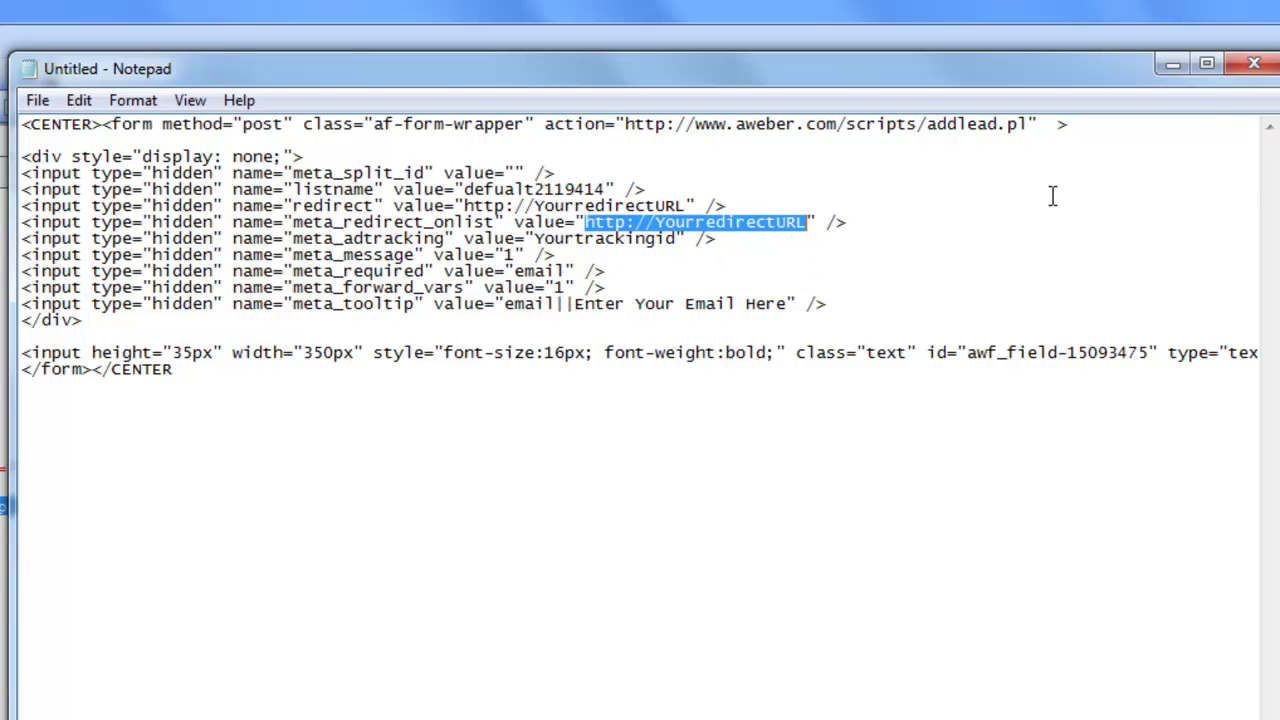
click(1254, 63)
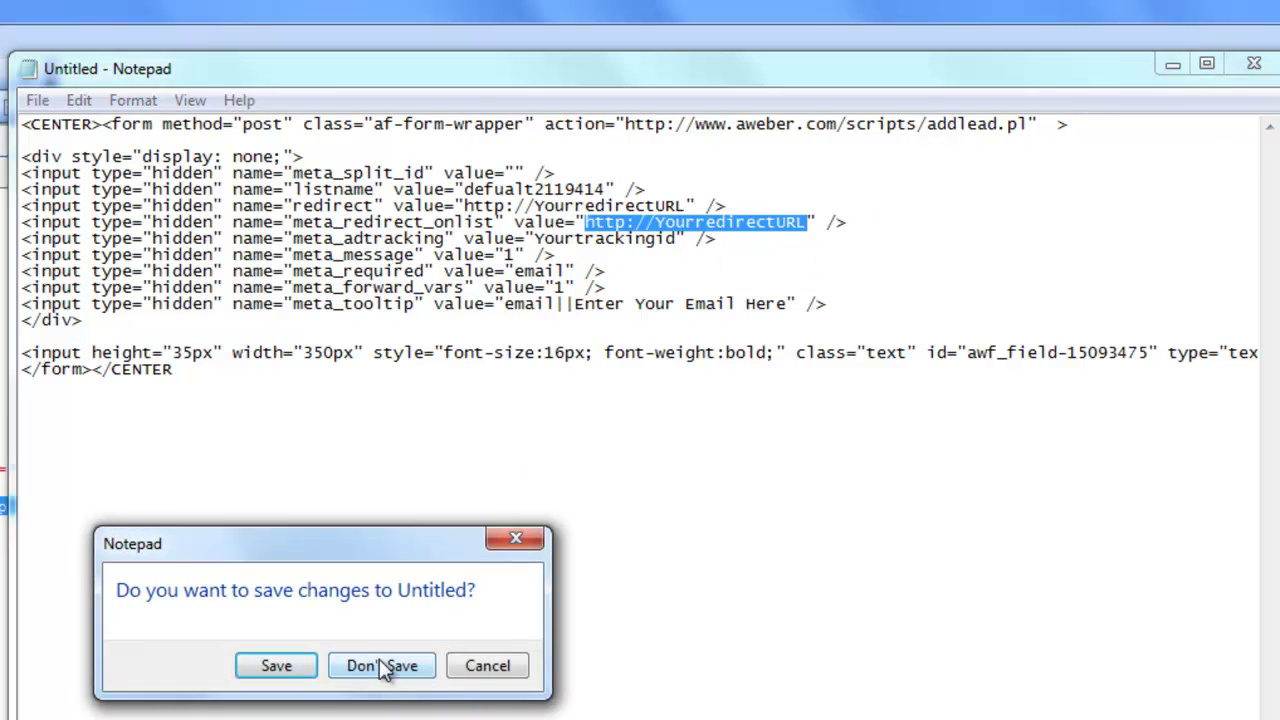
click(383, 666)
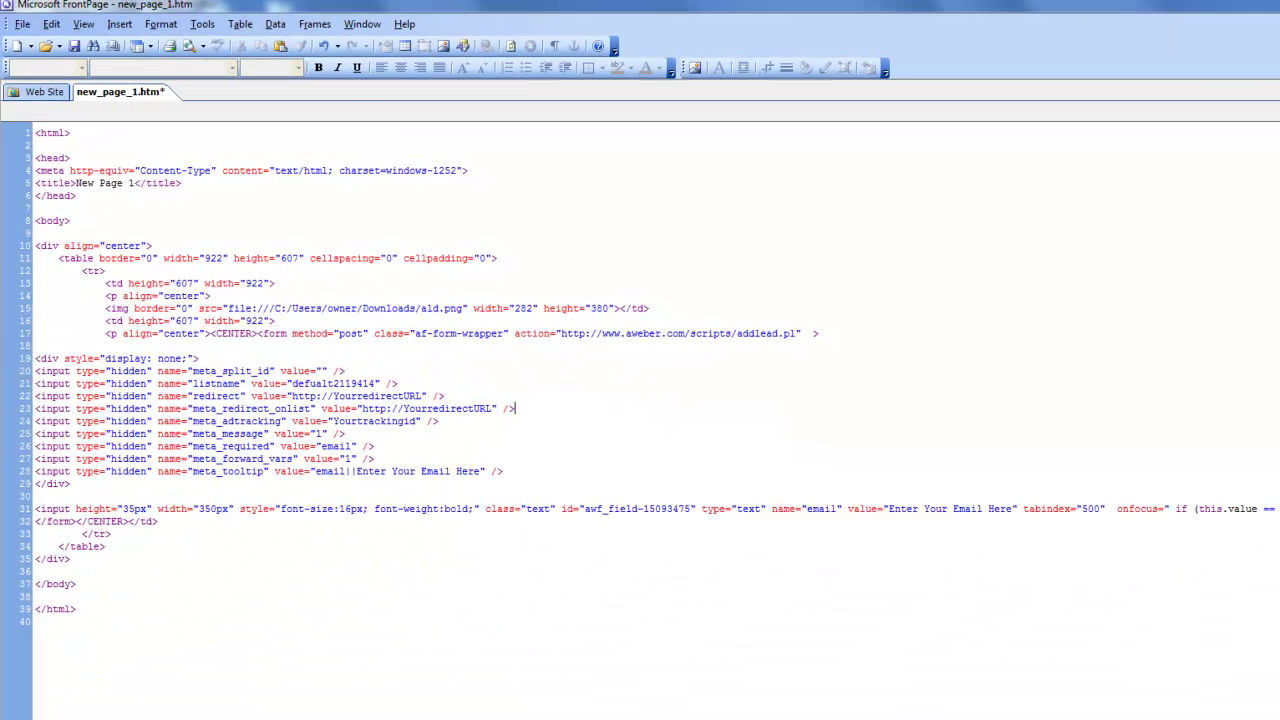
Resize the DOWNLOAD INSTANTLY button, compare with Undo Resize, then restore its larger size.
key(ctrl+Page_Down)
click(1117, 422)
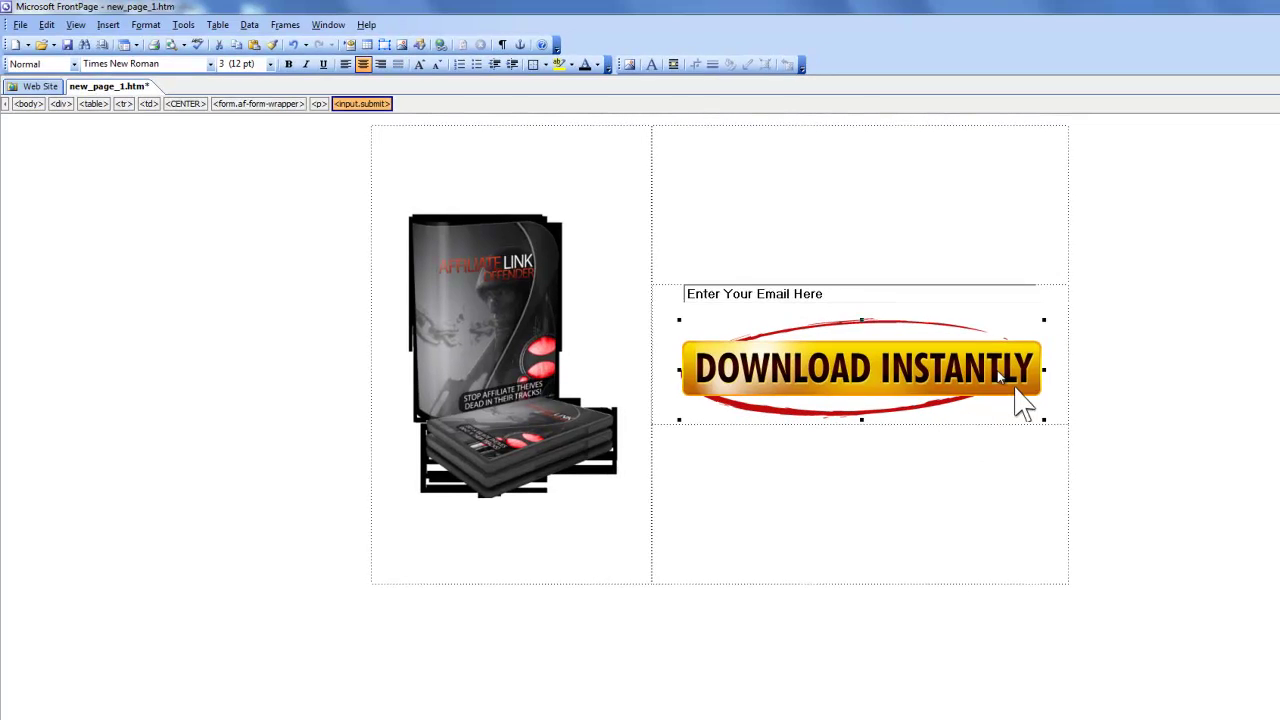
drag(1017, 392, 990, 397)
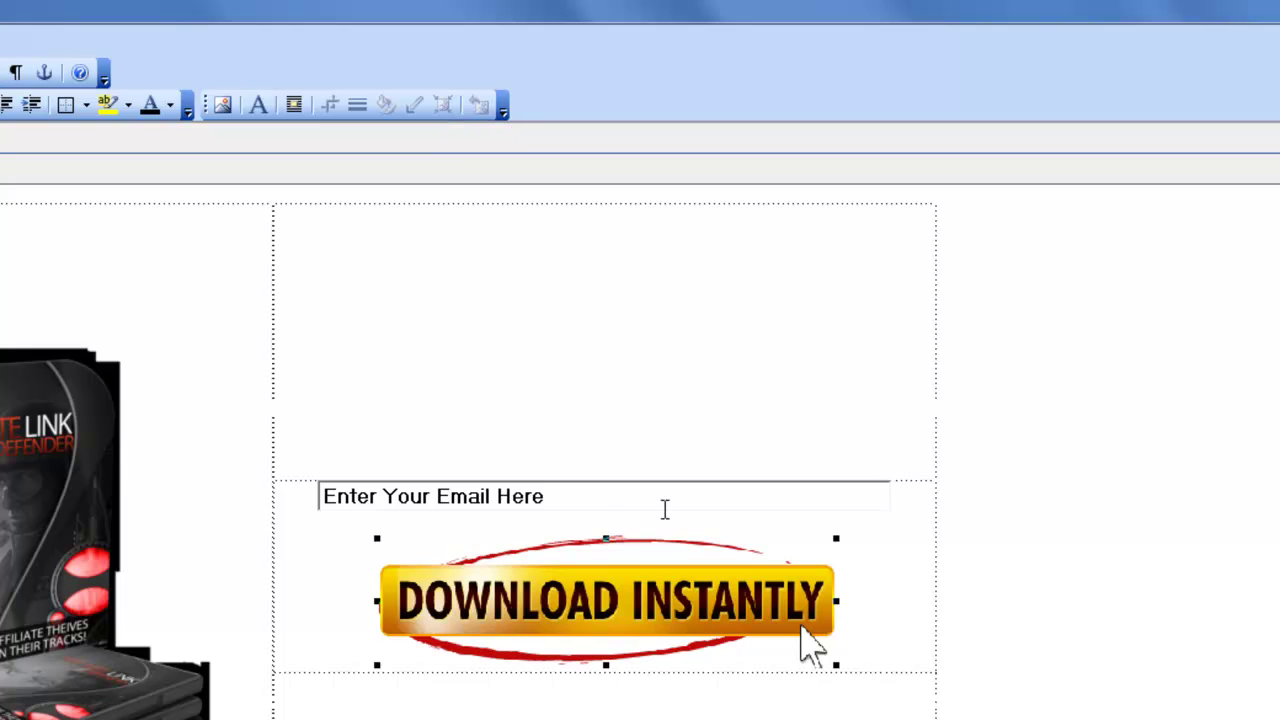
drag(850, 660, 921, 719)
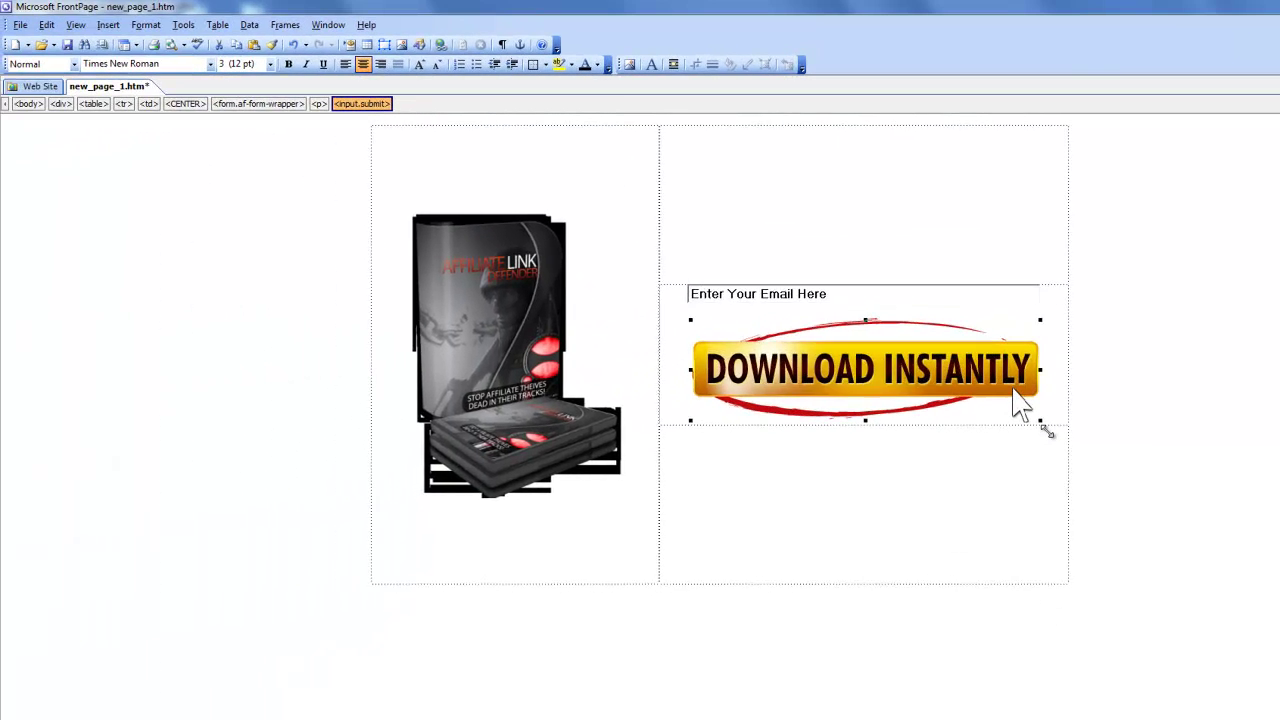
click(46, 25)
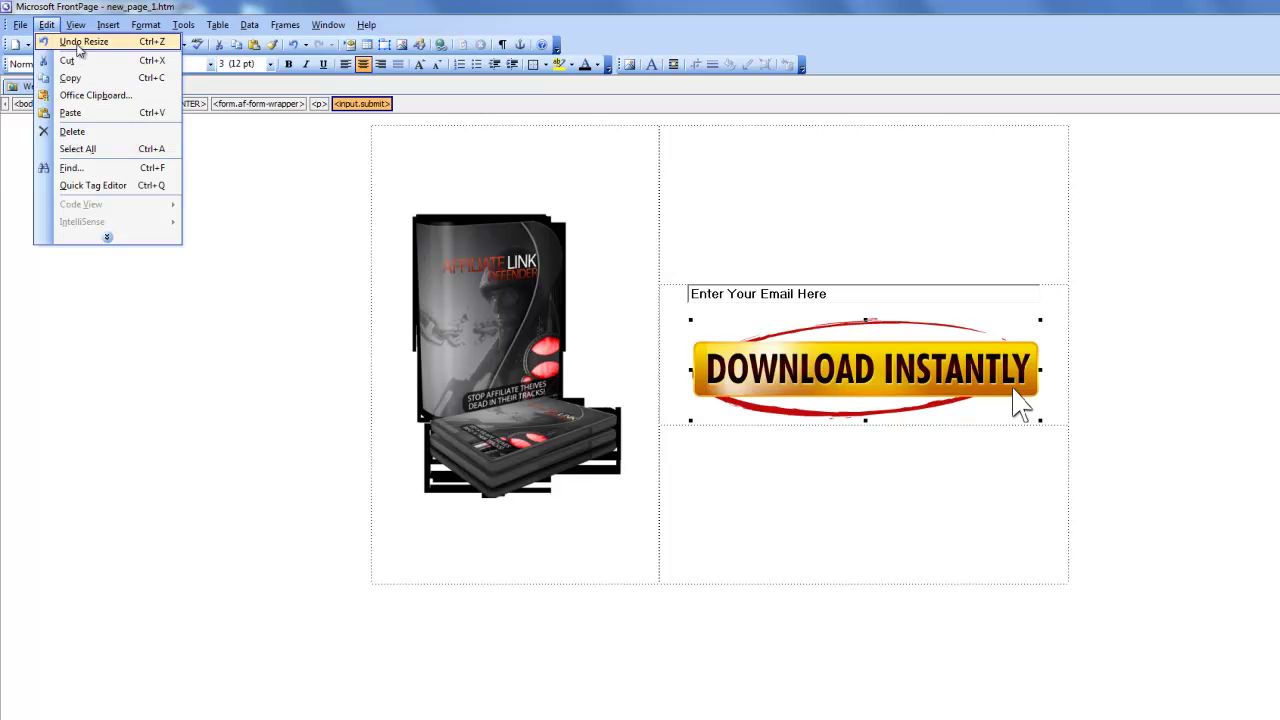
click(80, 44)
click(47, 25)
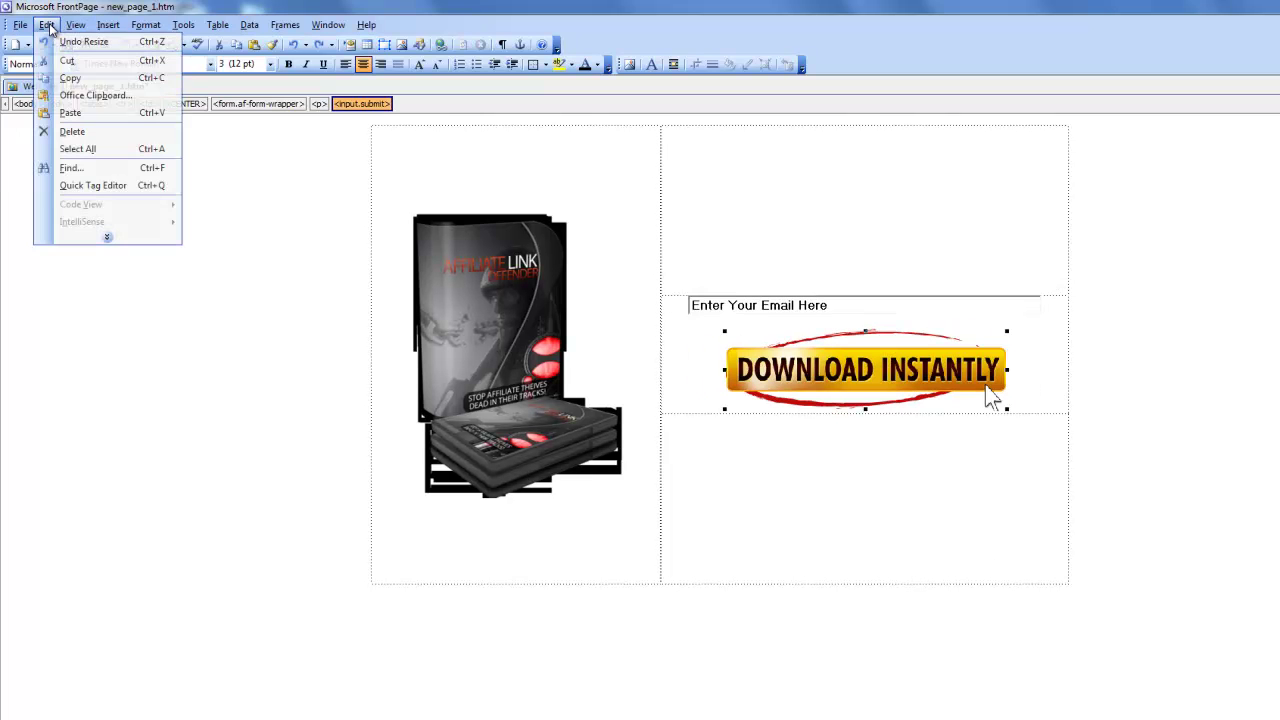
click(65, 42)
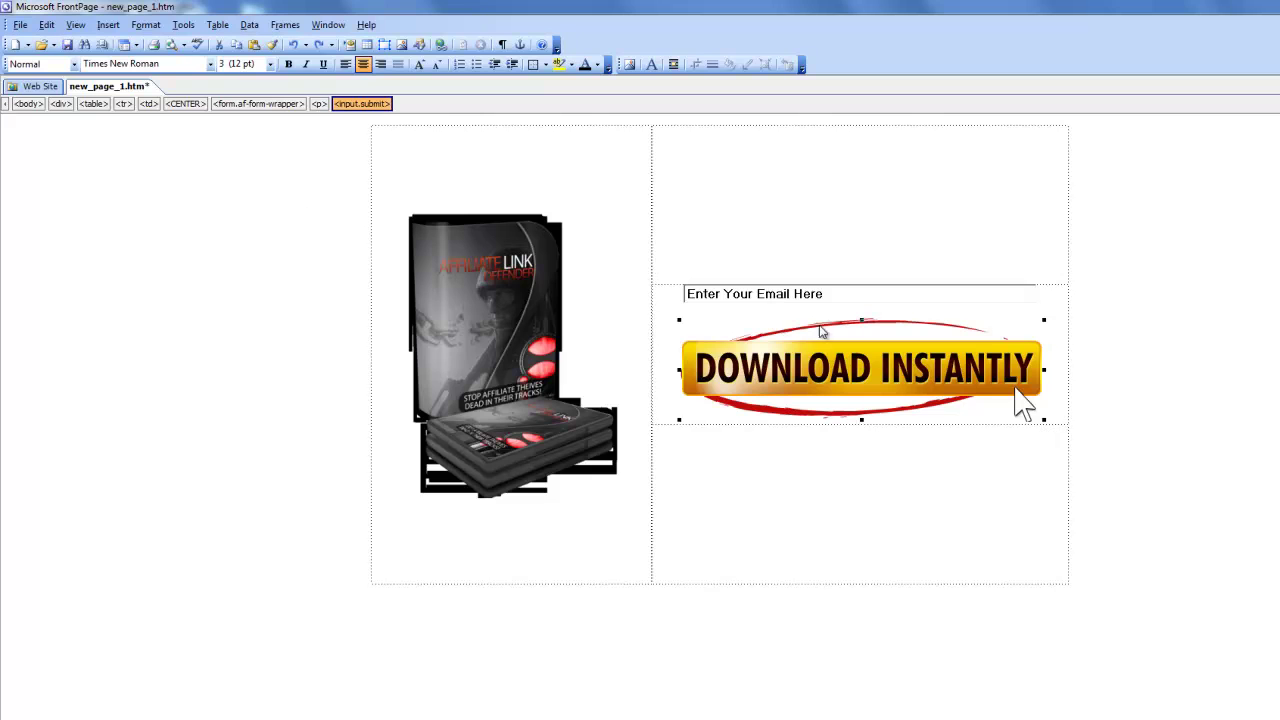
click(856, 300)
Open the email field's style font settings and set Tahoma at 18pt.
double_click(822, 295)
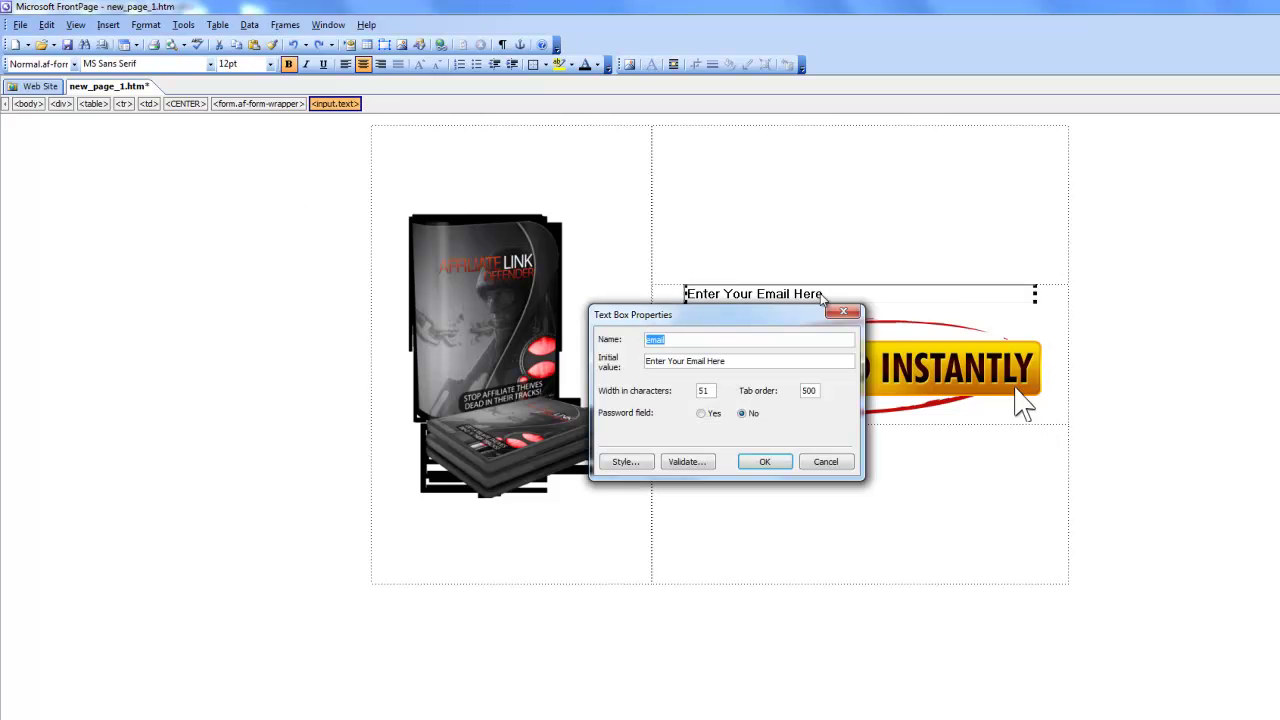
click(628, 461)
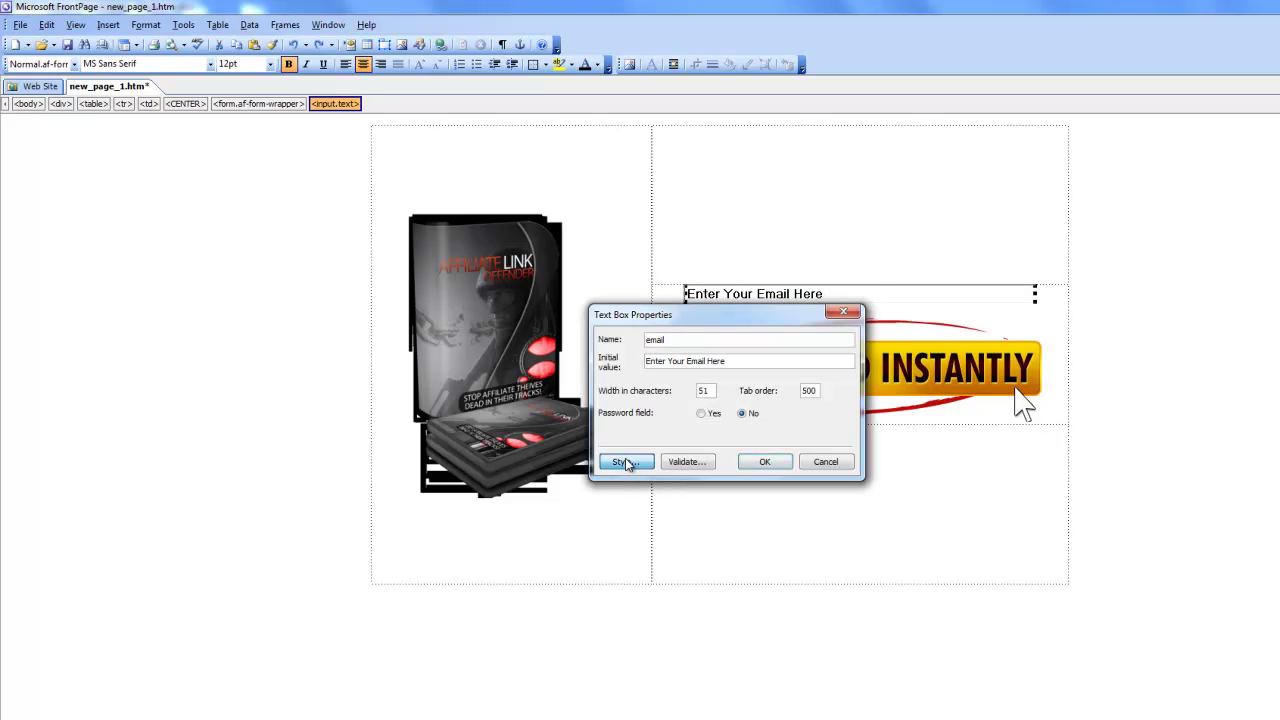
click(616, 500)
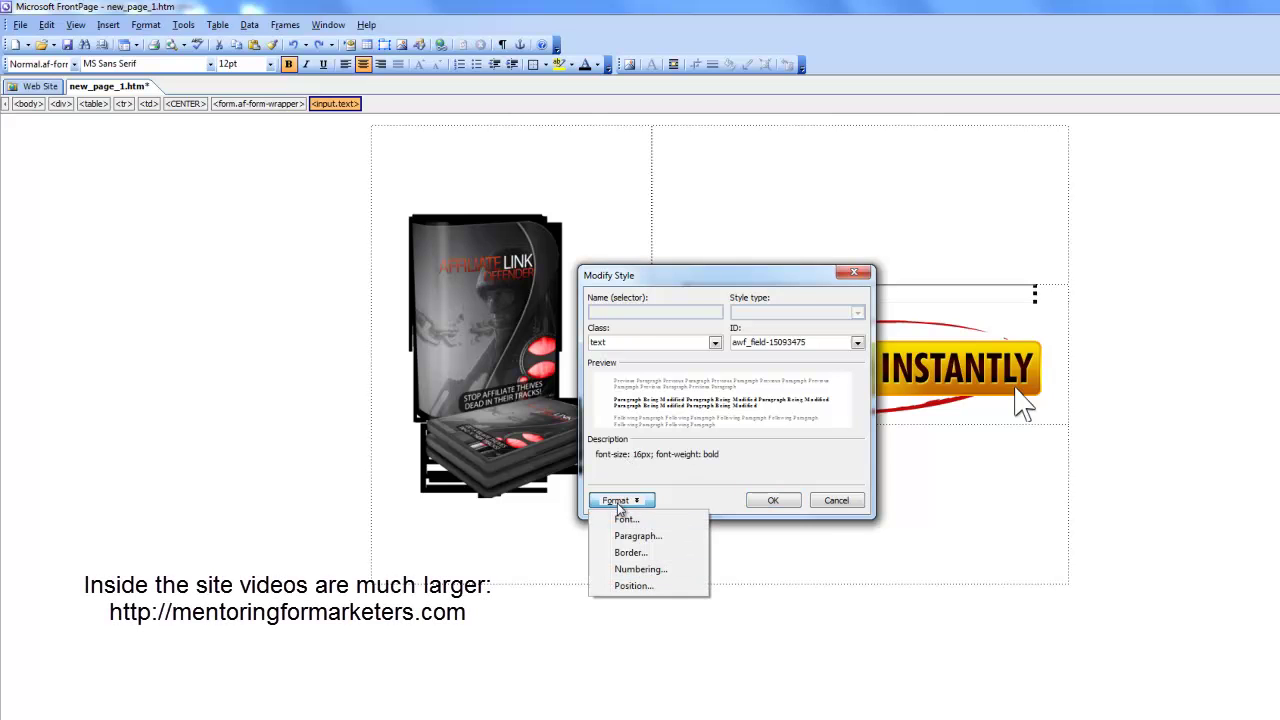
click(627, 519)
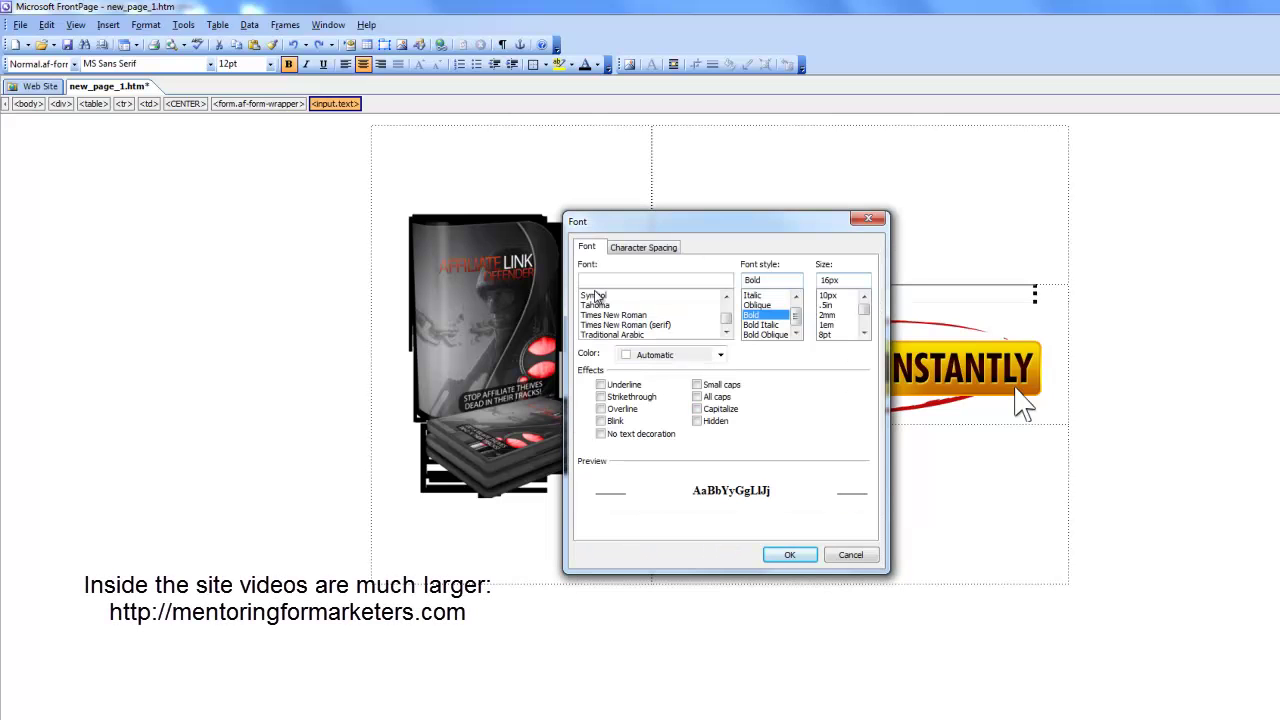
click(598, 305)
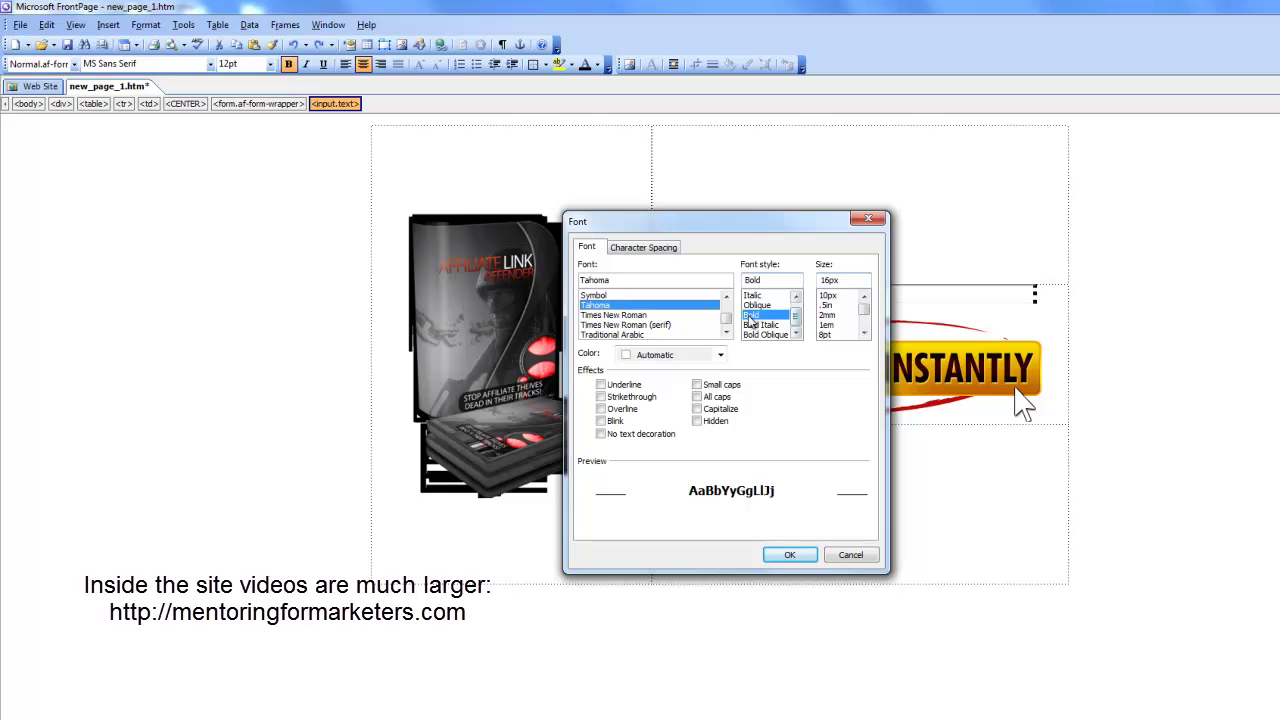
click(864, 334)
click(864, 334)
click(864, 334)
click(864, 334)
click(828, 315)
Color the field text grey #636367 sampled from the product box, make it bold italic, and apply.
click(720, 355)
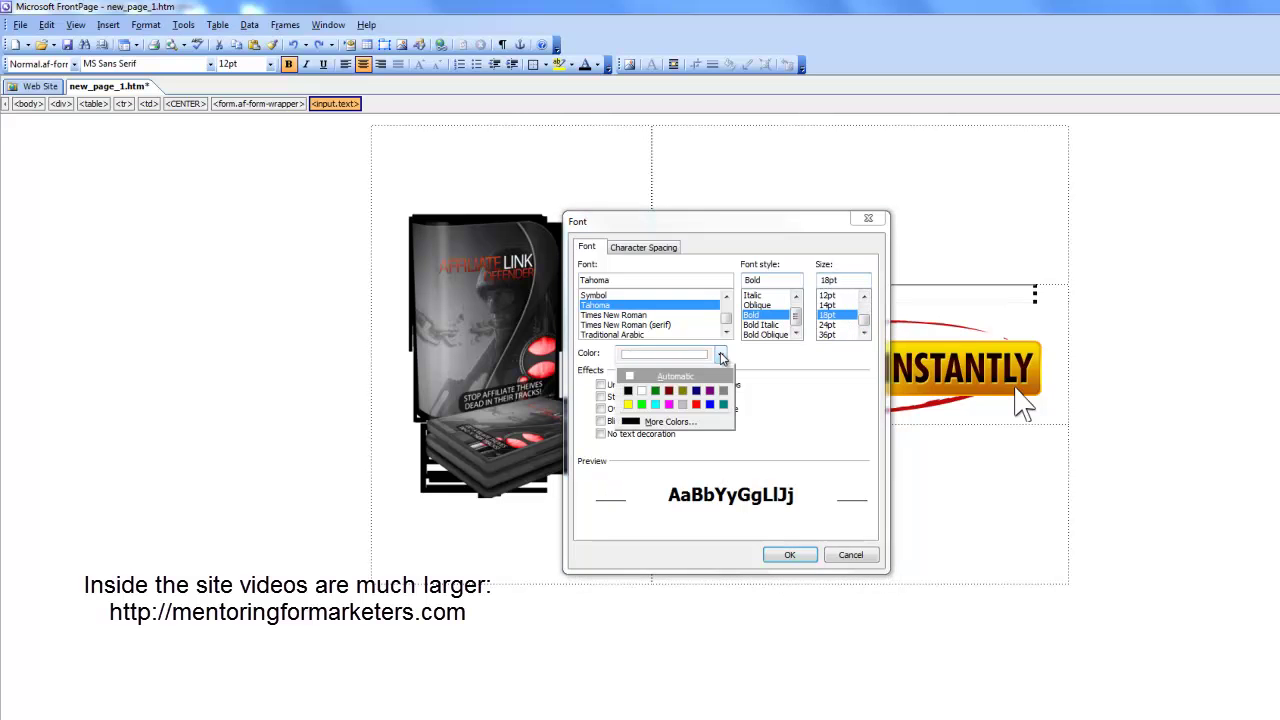
click(680, 423)
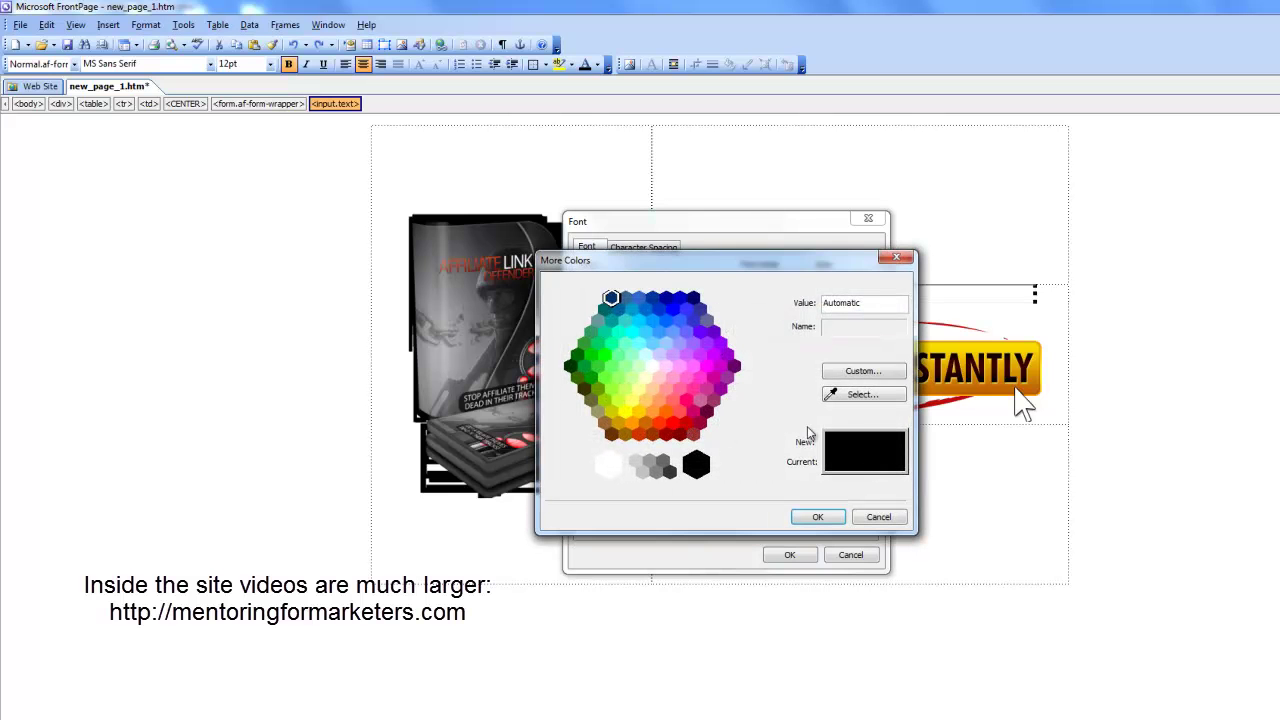
click(855, 394)
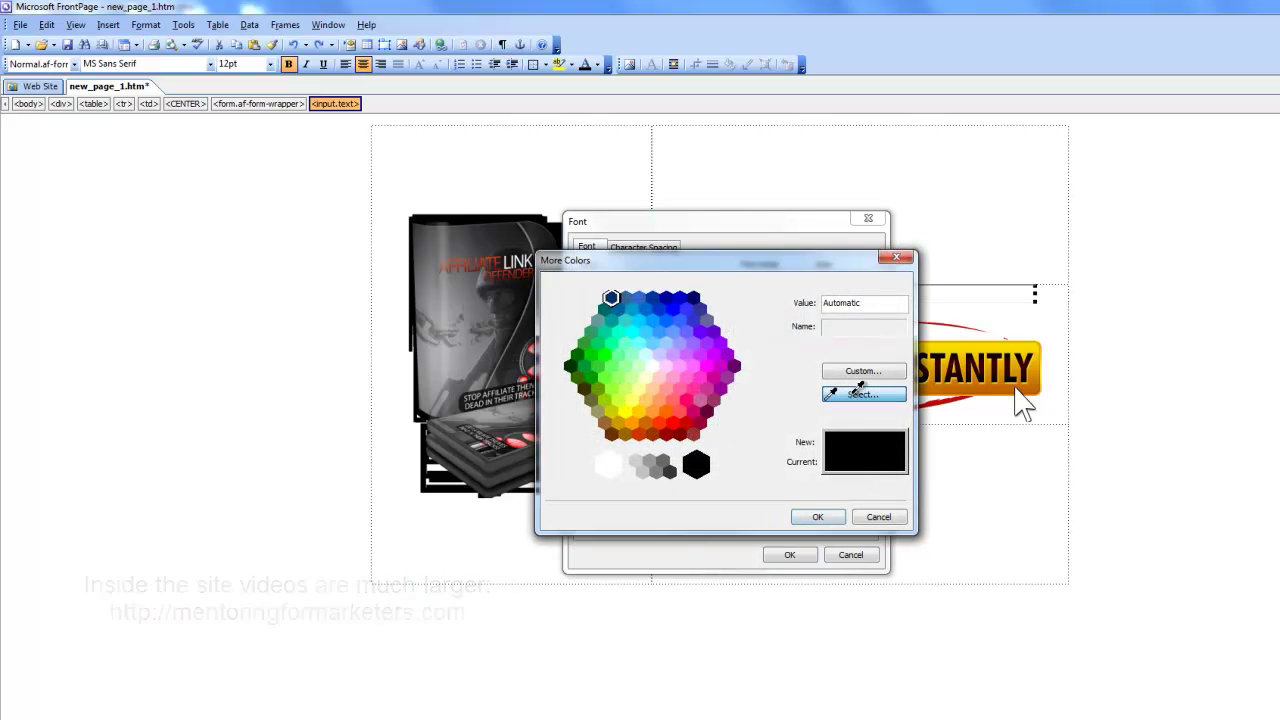
click(472, 280)
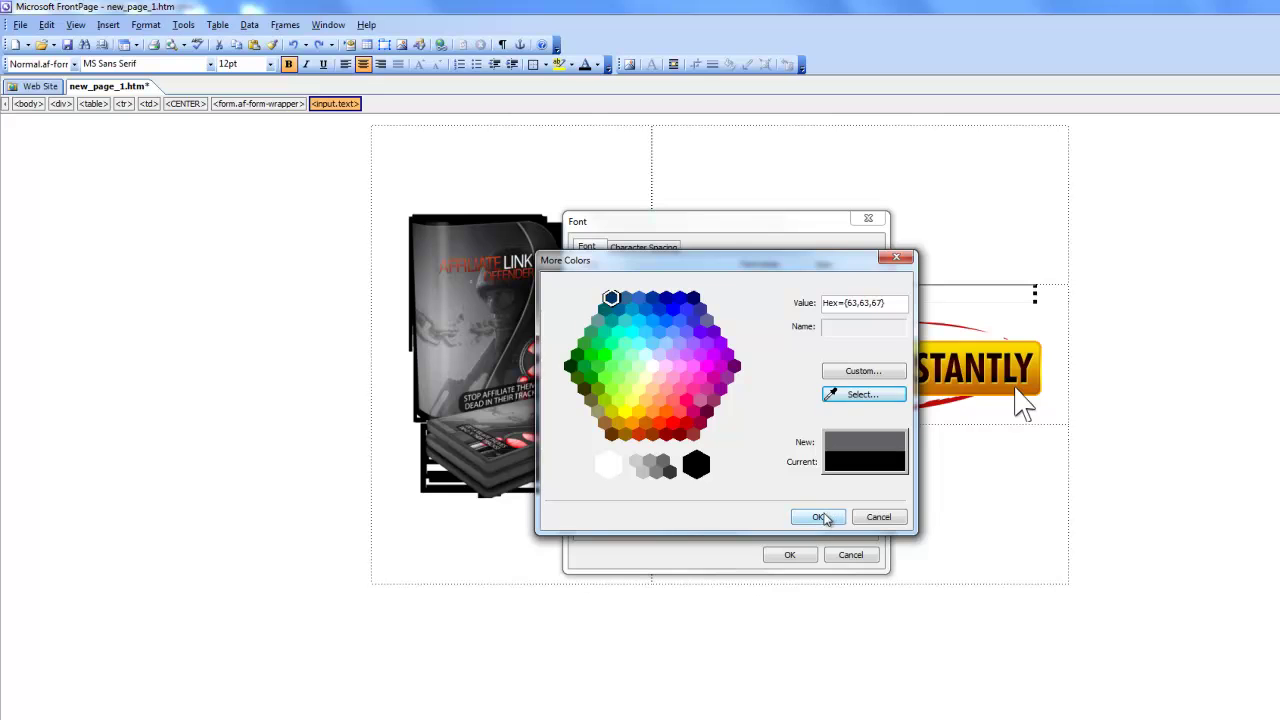
click(818, 518)
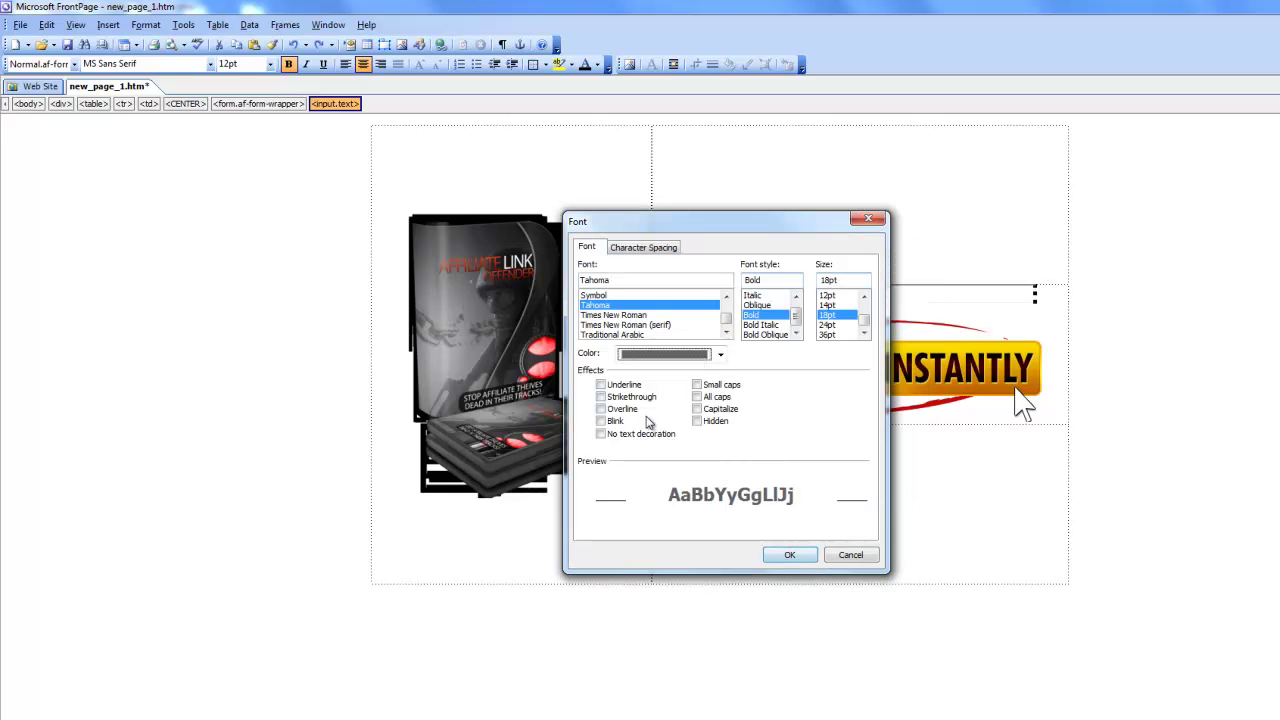
click(760, 325)
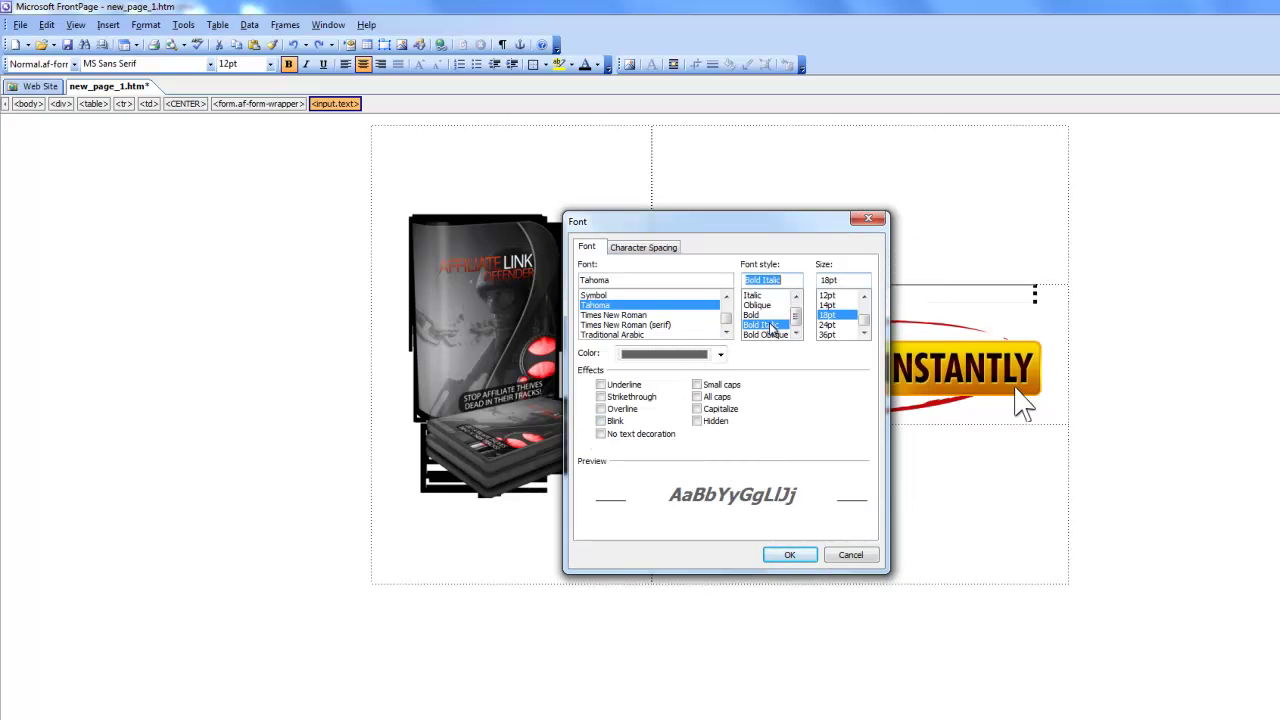
click(795, 554)
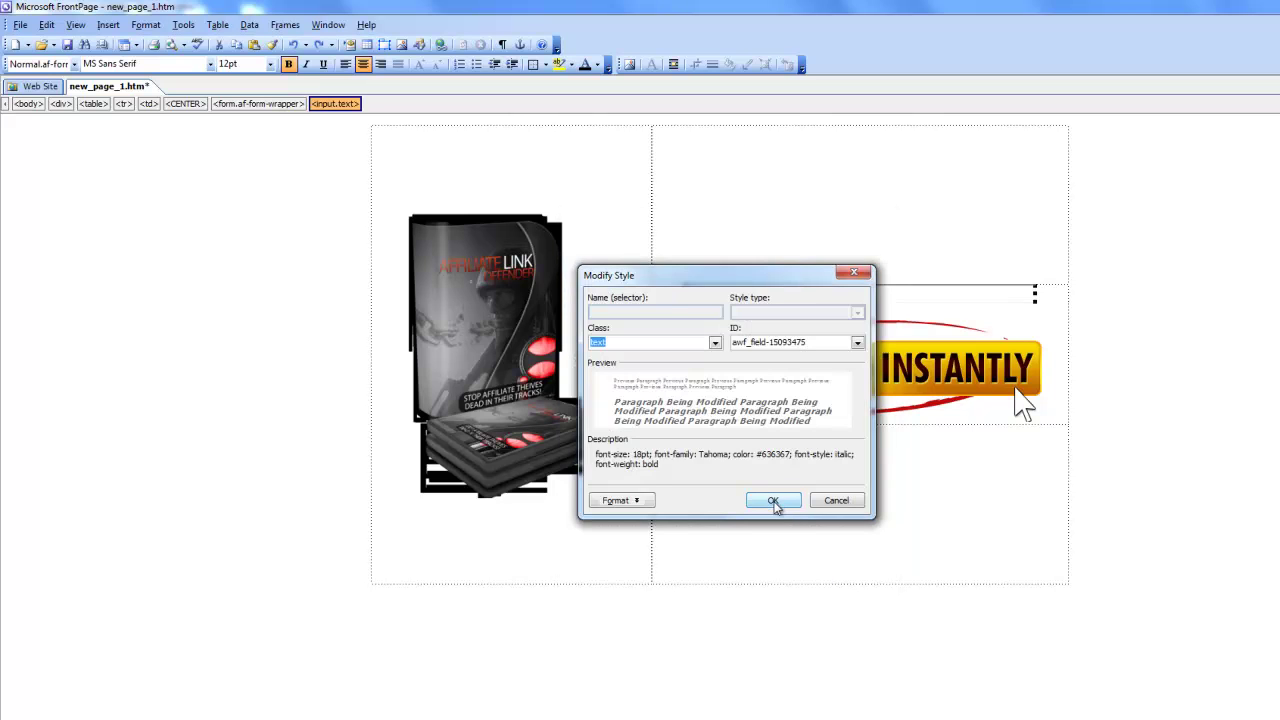
click(773, 502)
click(764, 463)
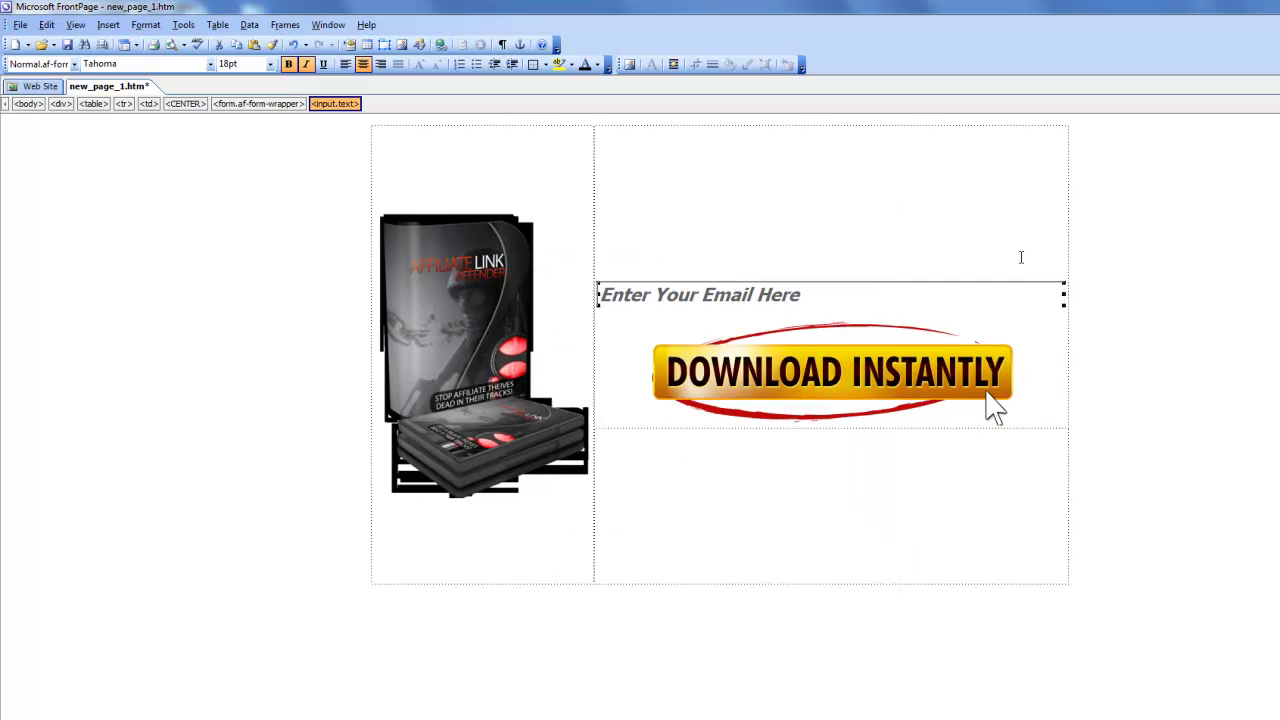
click(893, 311)
Type 'Stop Affiliate Thieves DEAD In Their Tracks!' in the top-right cell, breaking the line before DEAD.
key(ctrl+Page_Down)
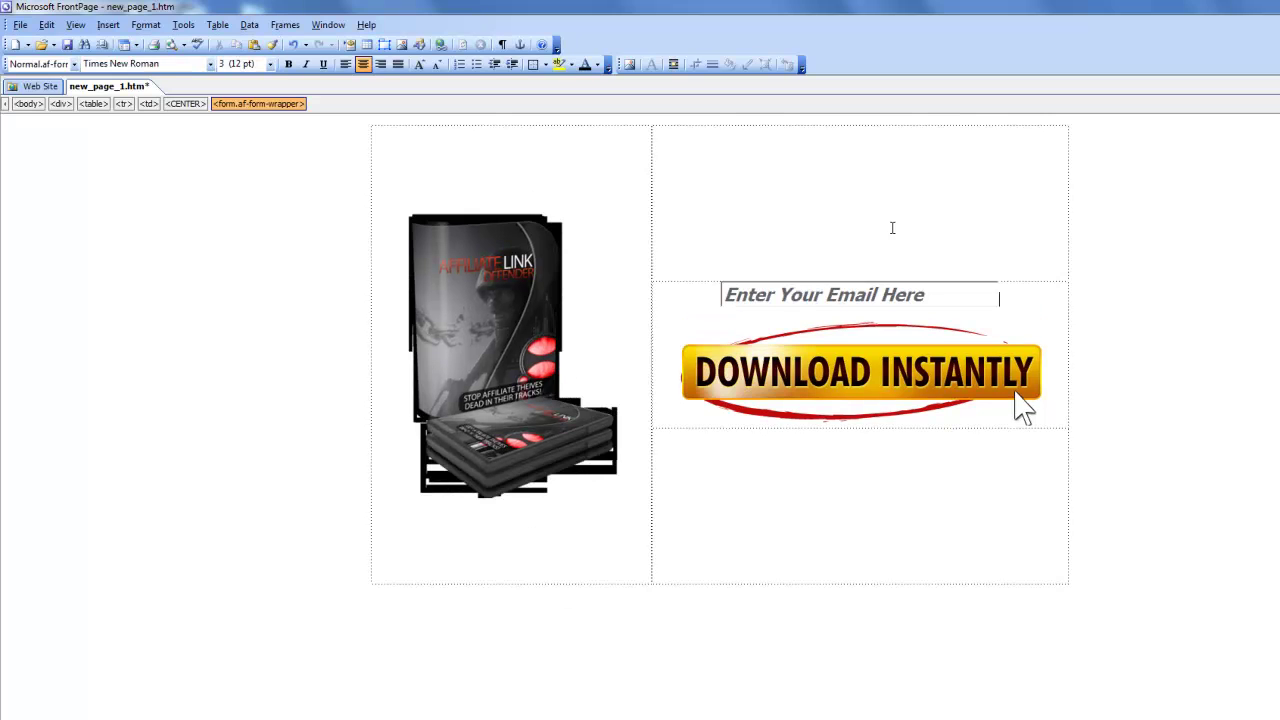
click(891, 227)
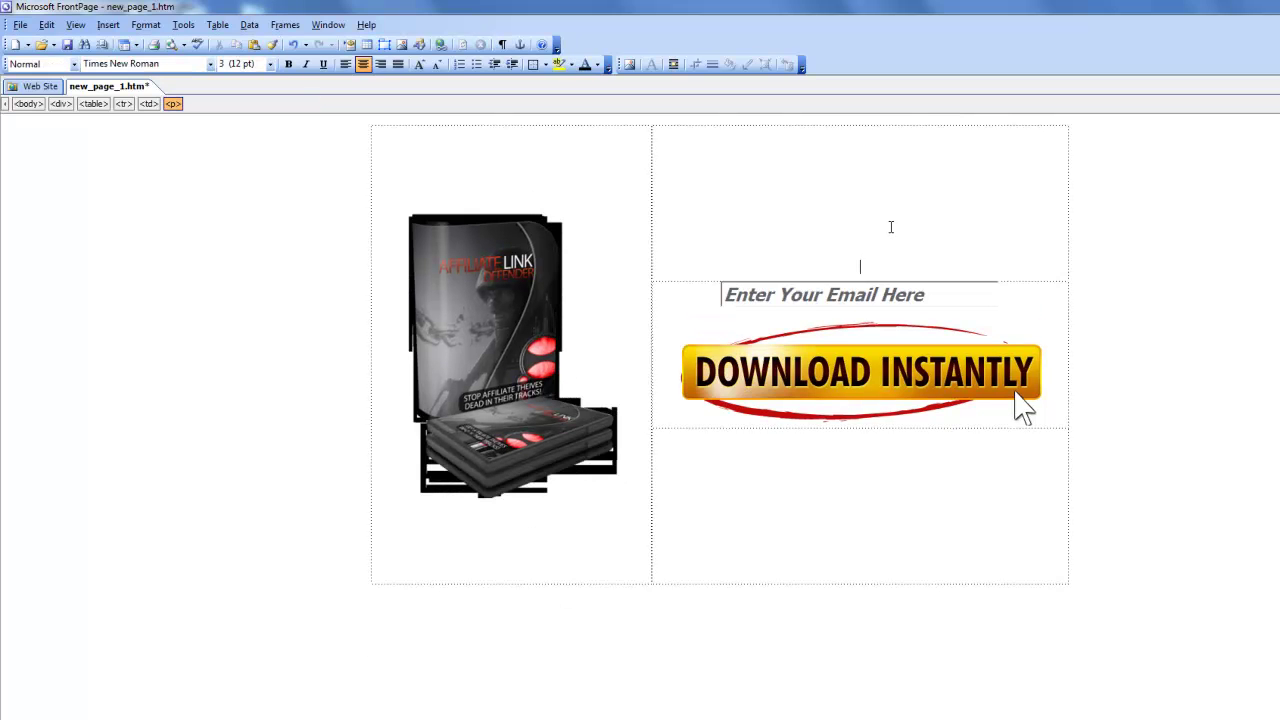
text(Stop)
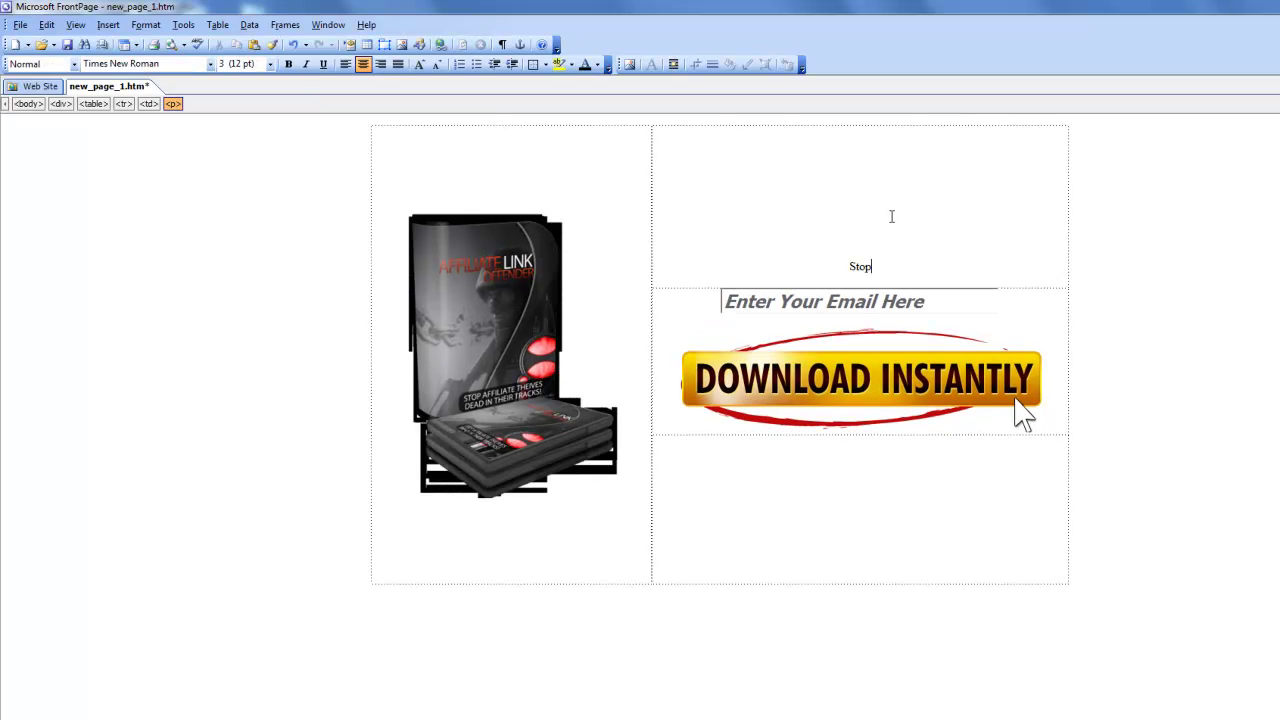
text( Affiliate Thieves In Their)
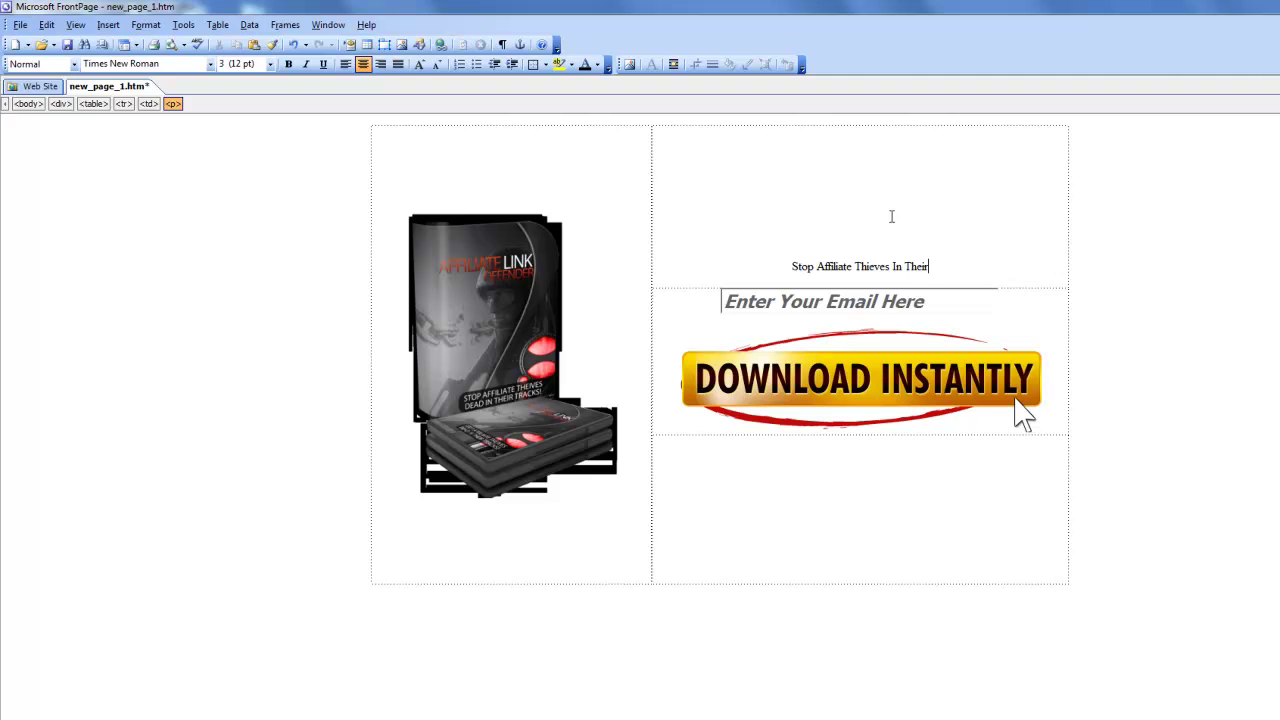
click(892, 266)
text(DEAD)
click(966, 266)
text(Tracks!)
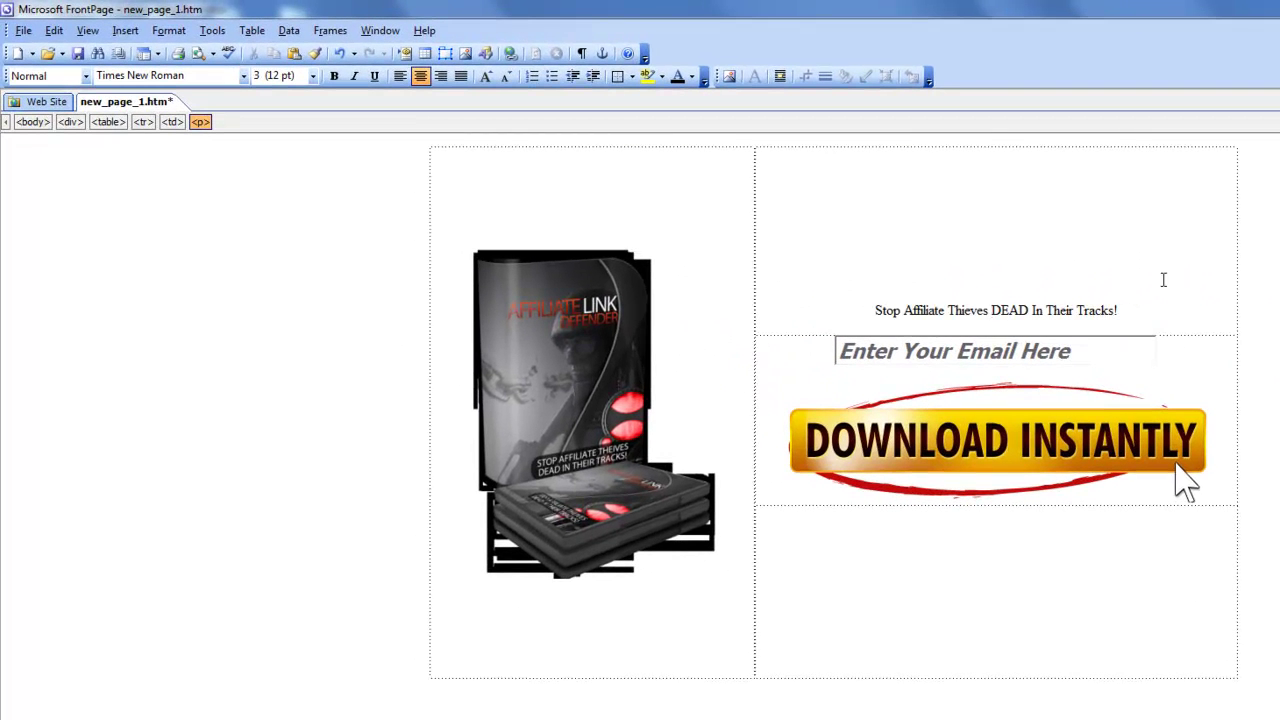
key(shift+Return)
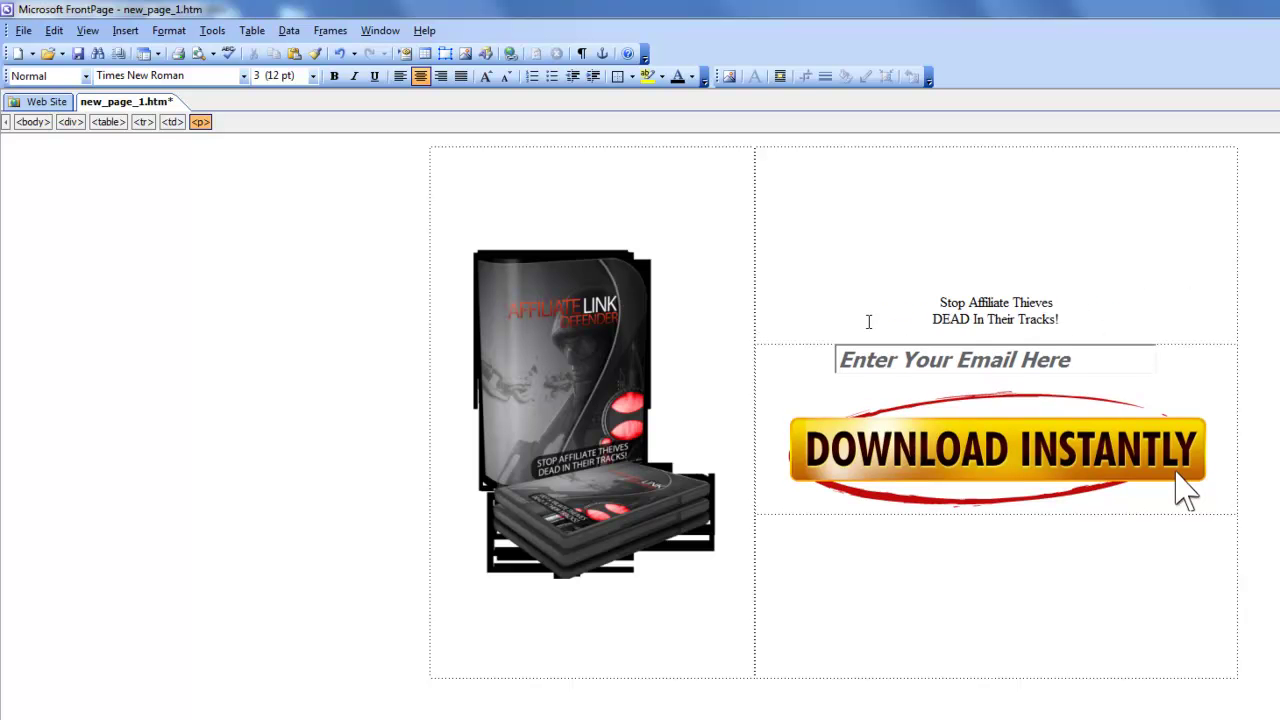
Set the two-line headline to Impact font at size 7 (36 pt).
drag(868, 321, 870, 293)
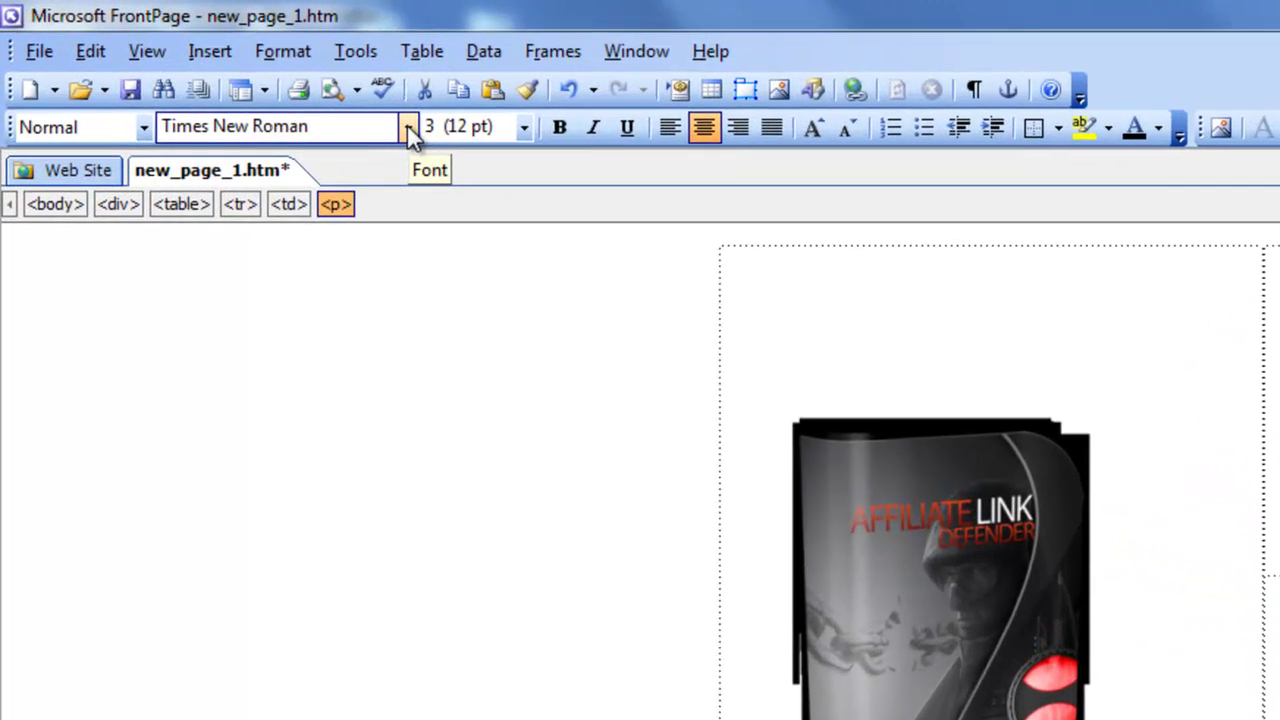
click(243, 76)
scroll(205, 150, down, 1)
scroll(338, 255, down, 1)
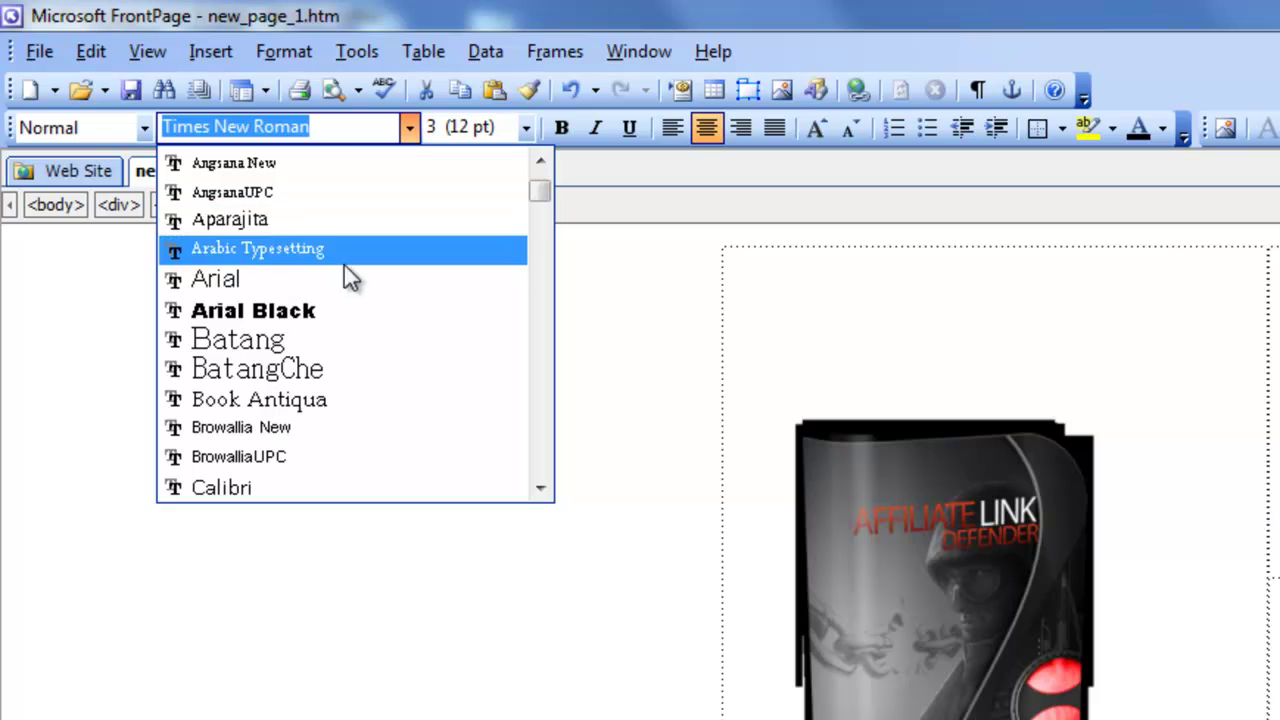
scroll(345, 272, down, 1)
text(i)
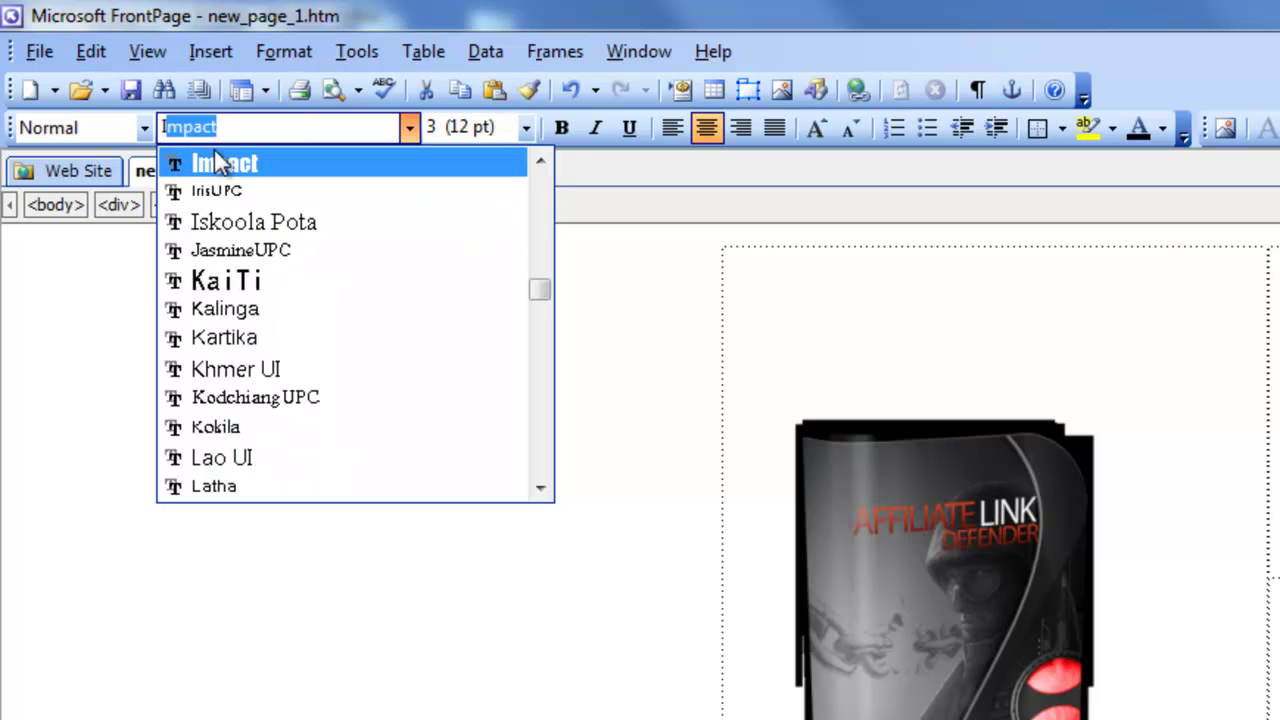
click(214, 158)
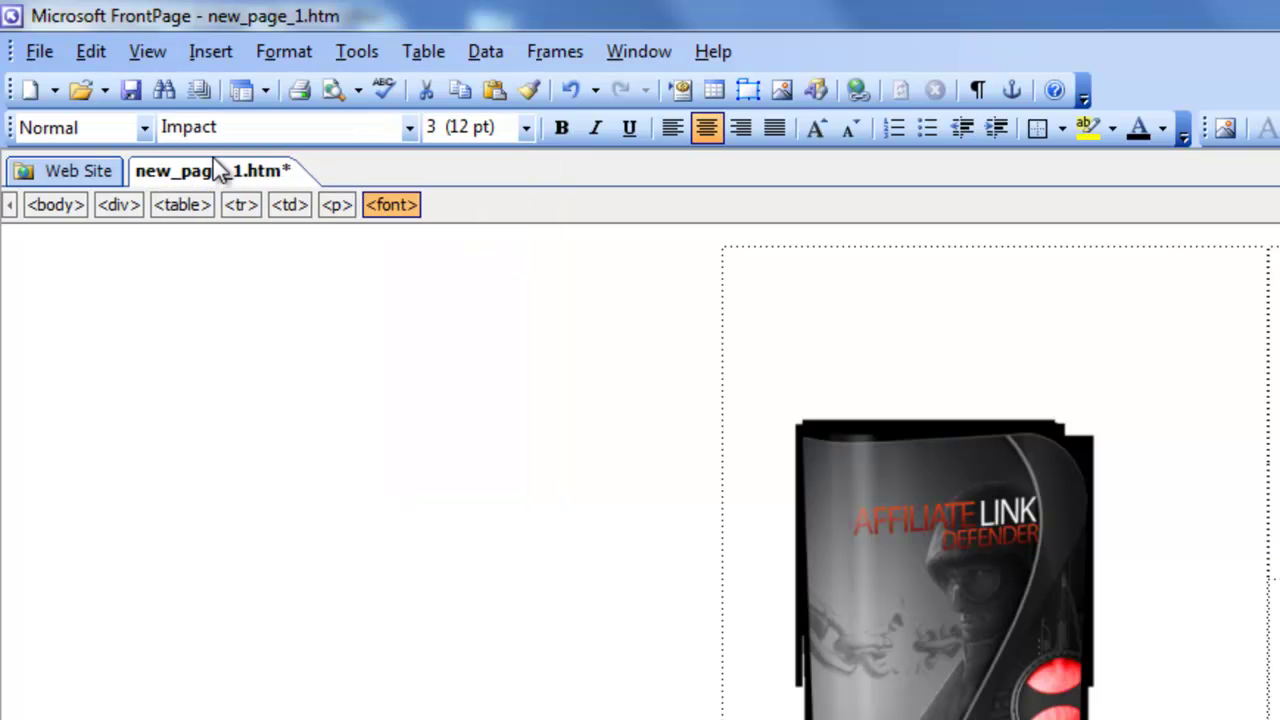
click(526, 129)
click(481, 310)
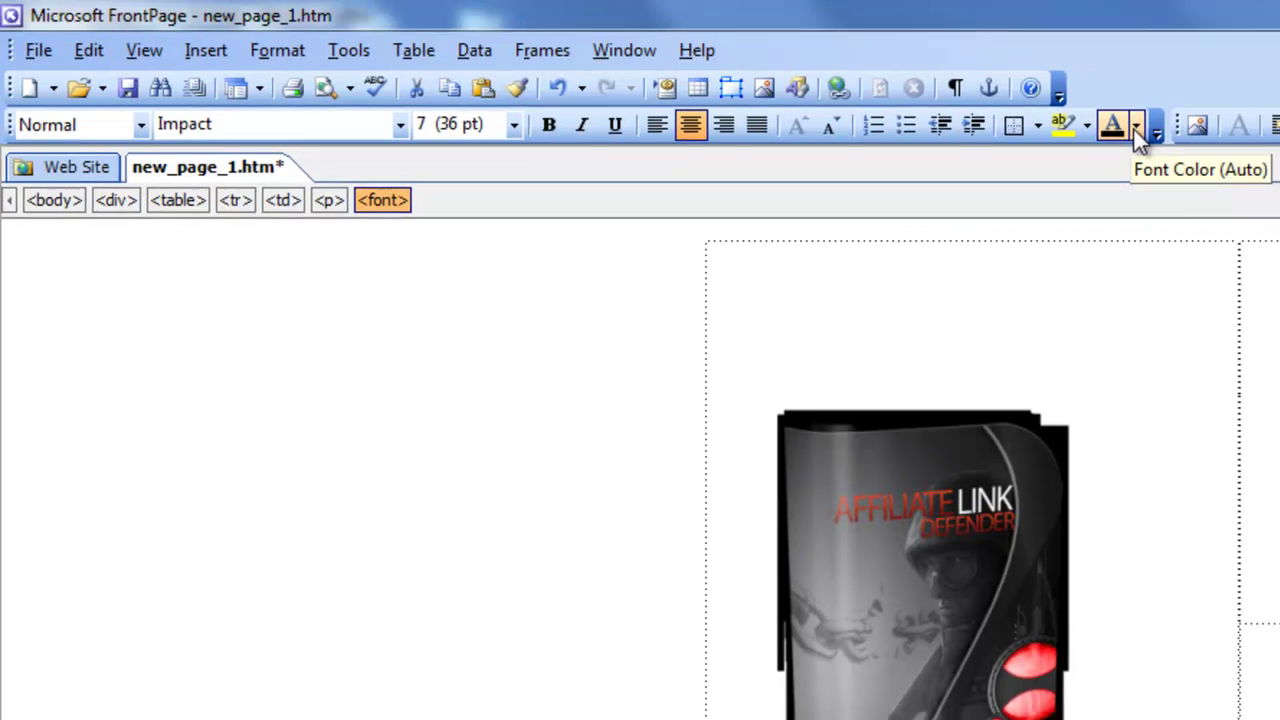
Color the headline dark red and start a new paragraph below it.
click(1136, 127)
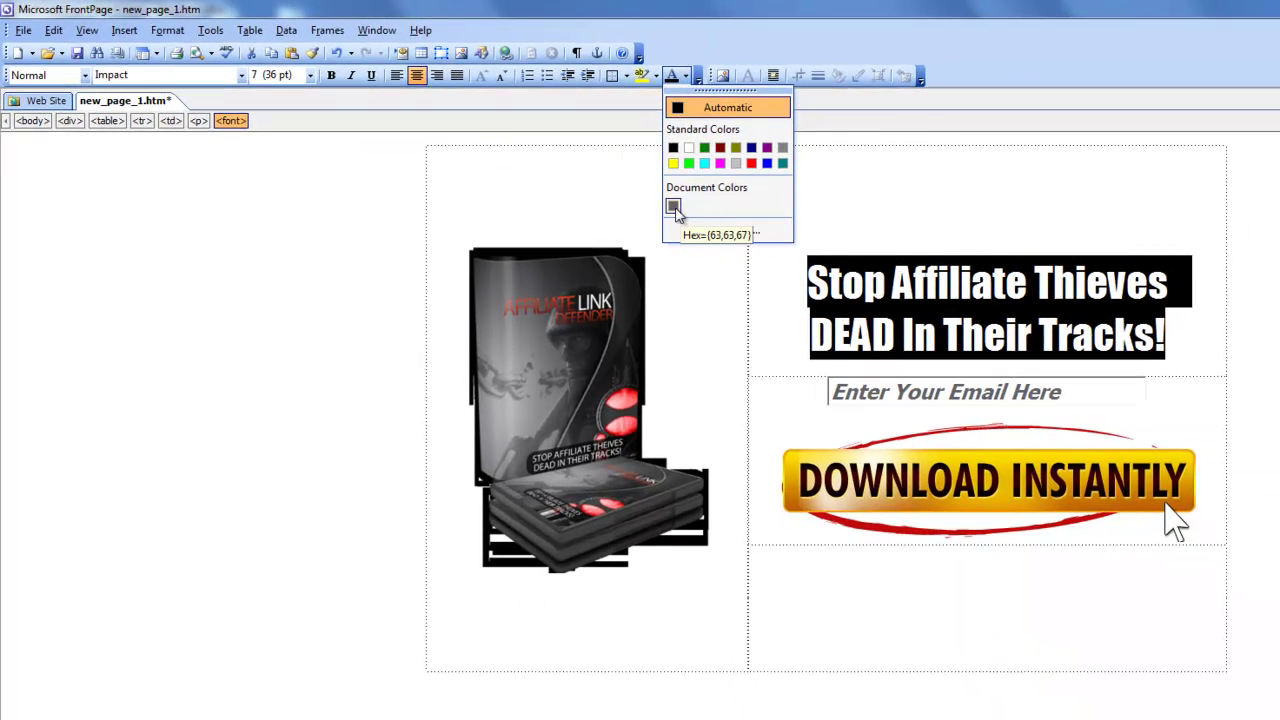
click(1114, 342)
drag(1195, 330, 768, 275)
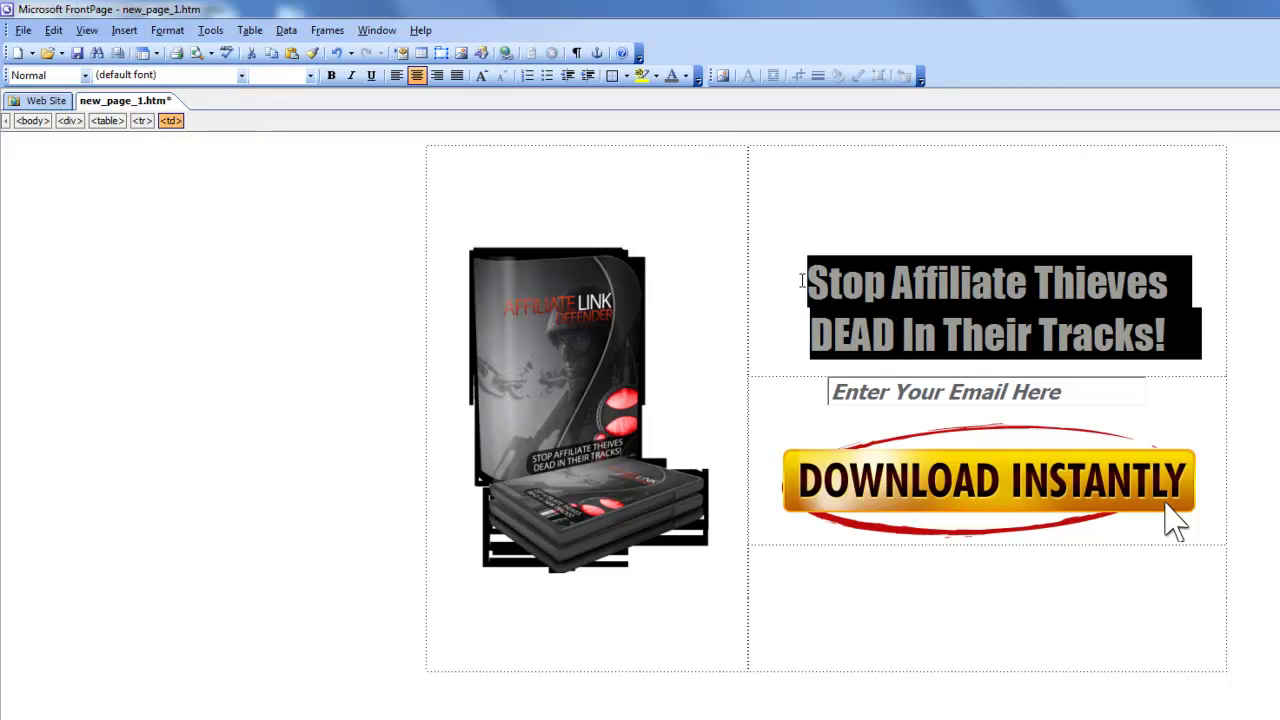
click(709, 234)
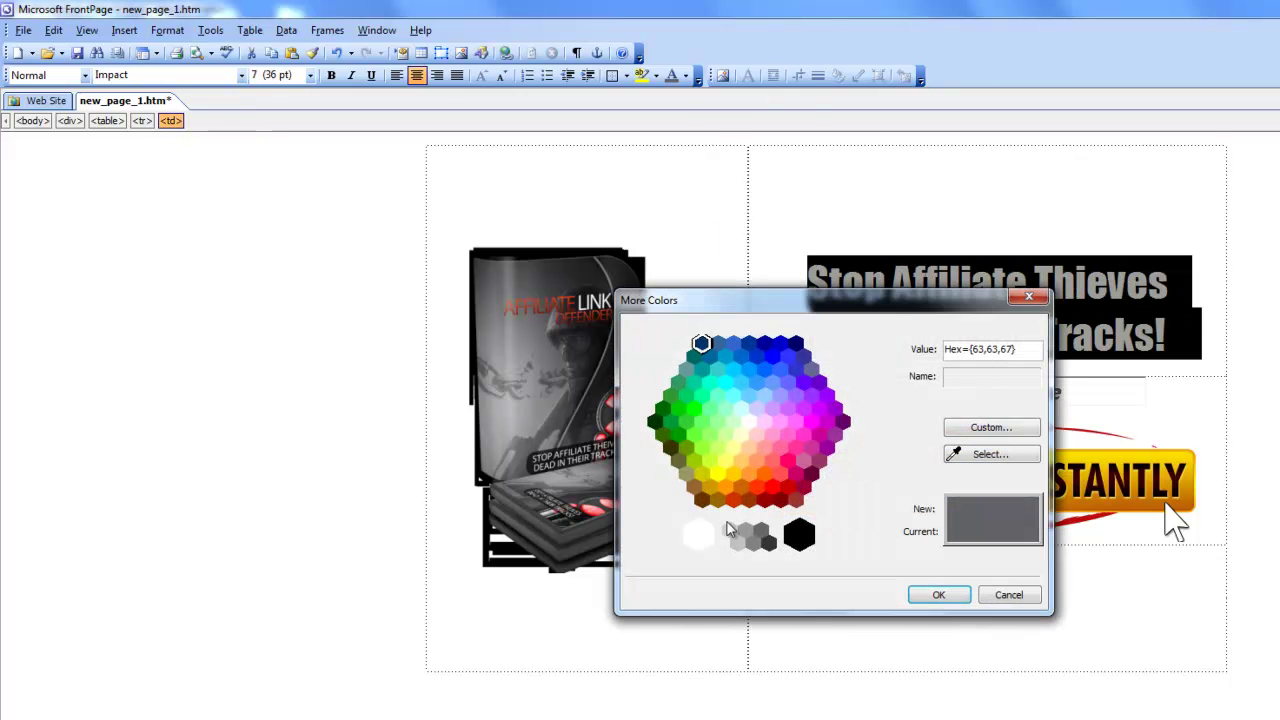
click(765, 500)
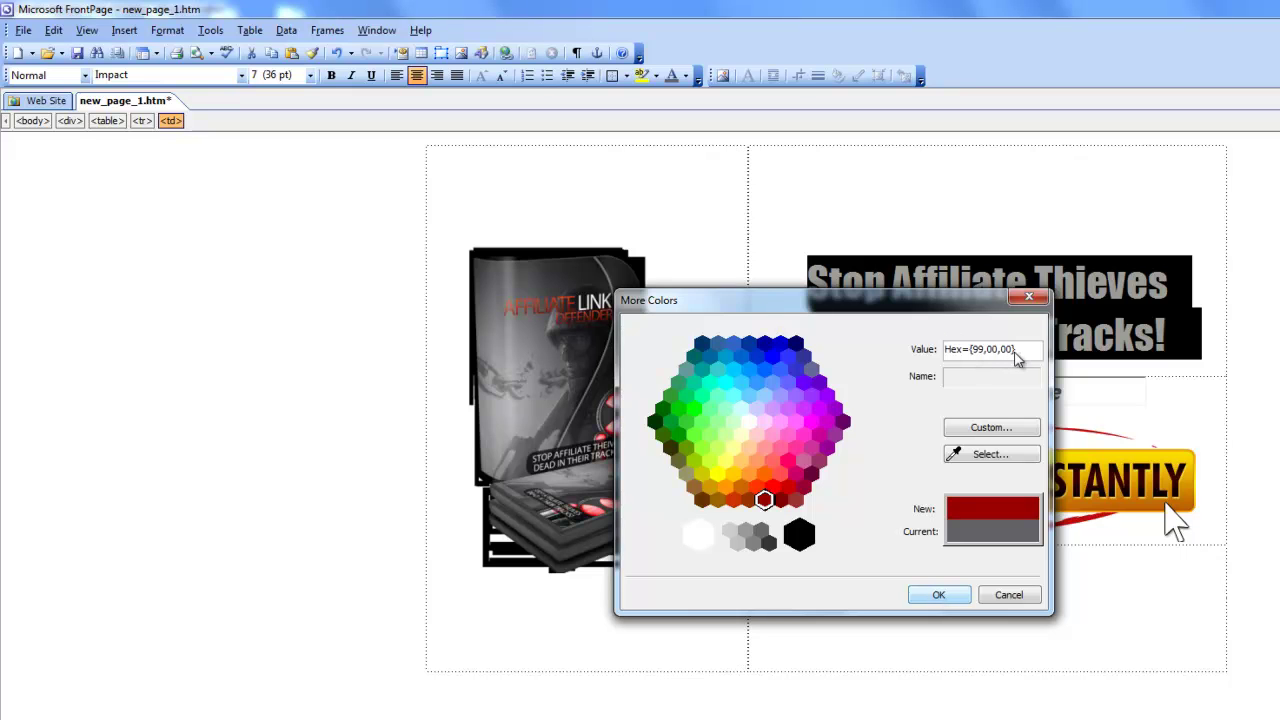
click(945, 600)
click(1176, 328)
key(Return)
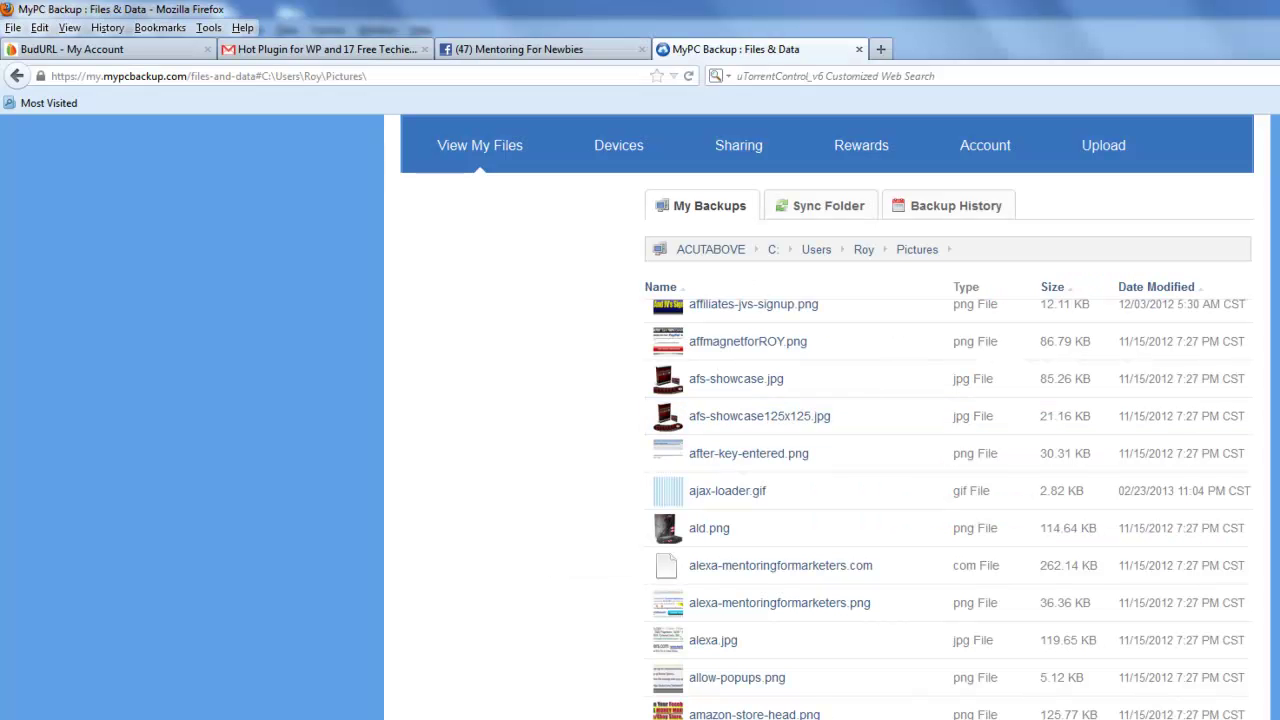
scroll(1078, 520, down, 7)
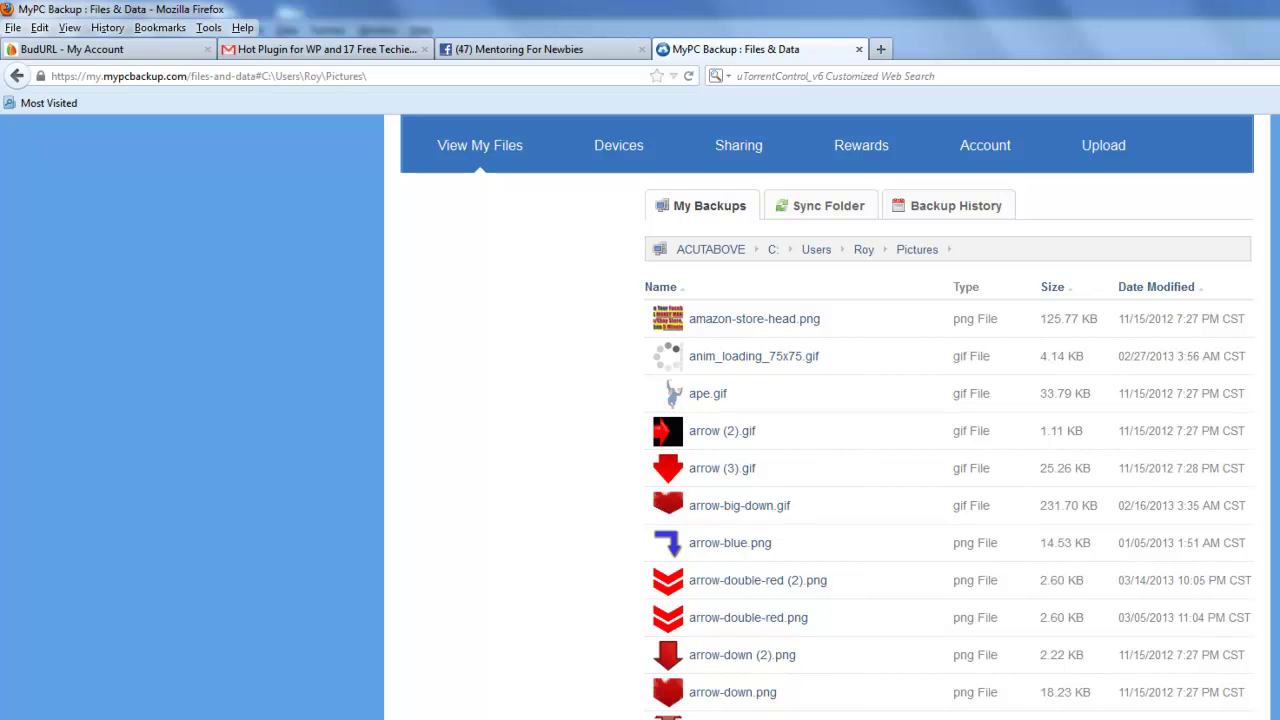
Download and save arrow-big-down.gif from the backed-up Pictures list.
scroll(870, 665, down, 3)
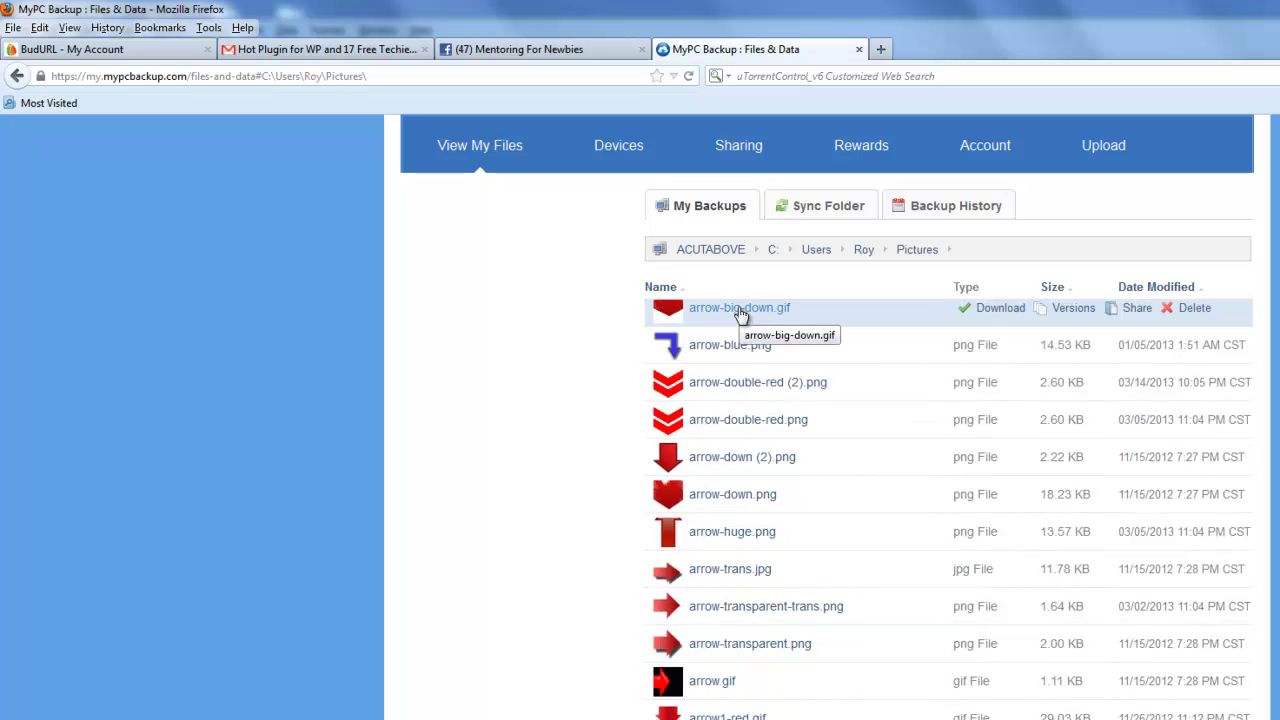
click(988, 312)
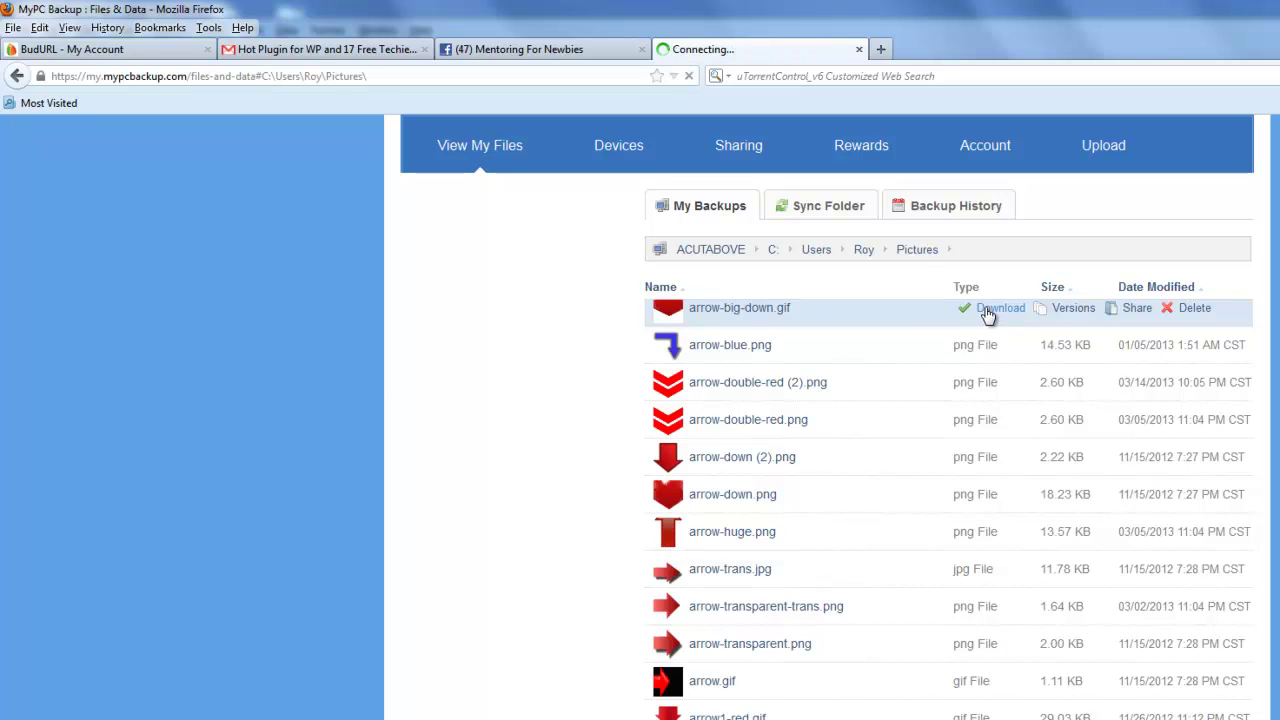
click(806, 540)
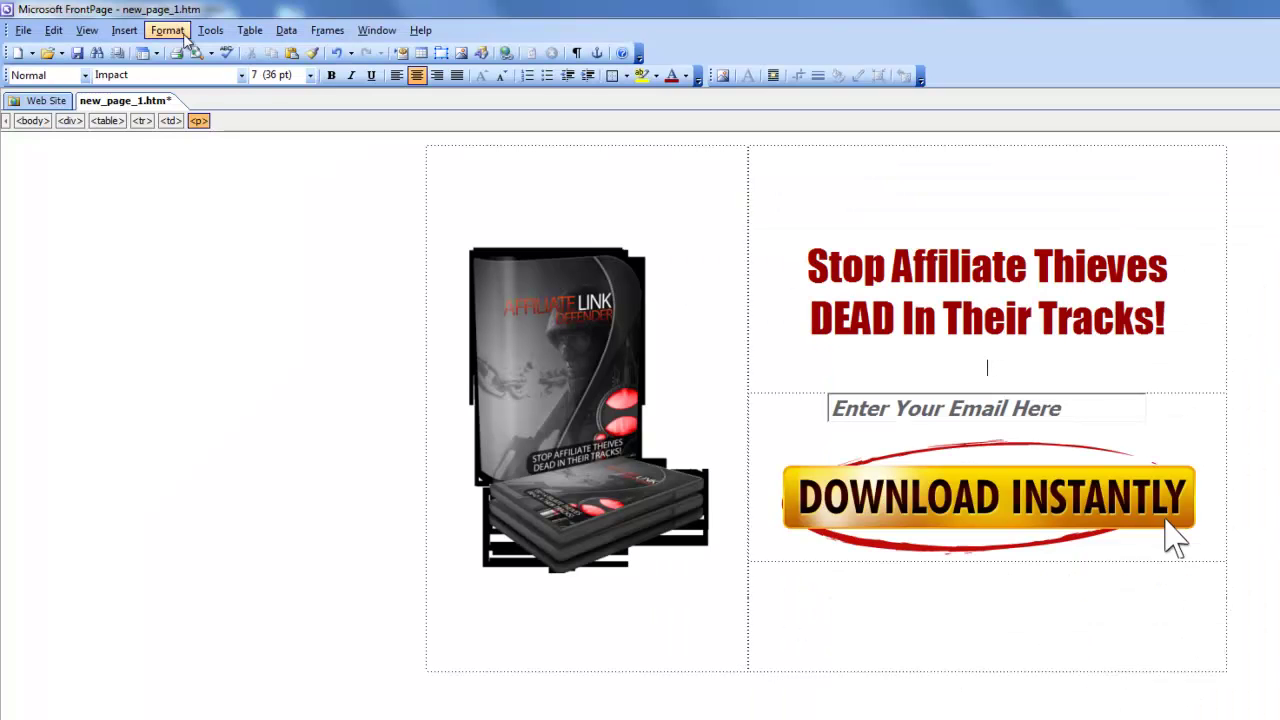
Insert the arrow-big-down picture from Downloads below the headline and preview the page.
click(124, 30)
mouse_move(180, 192)
click(312, 214)
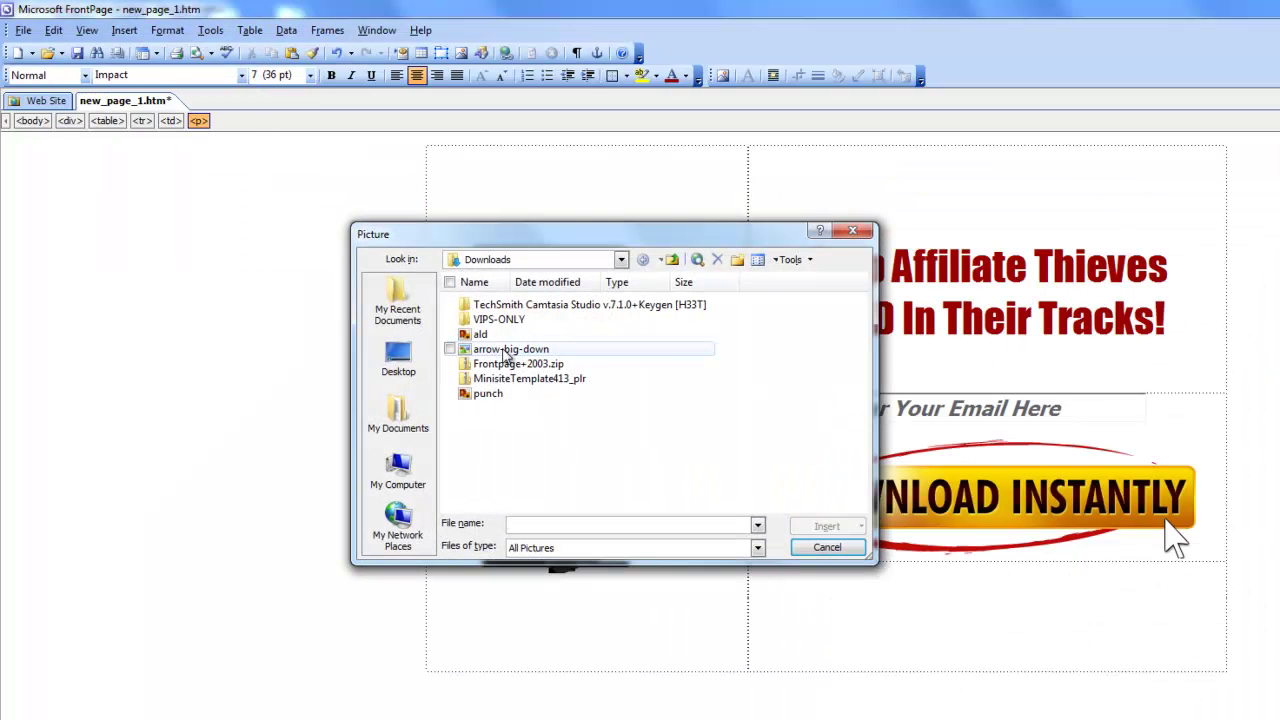
double_click(510, 349)
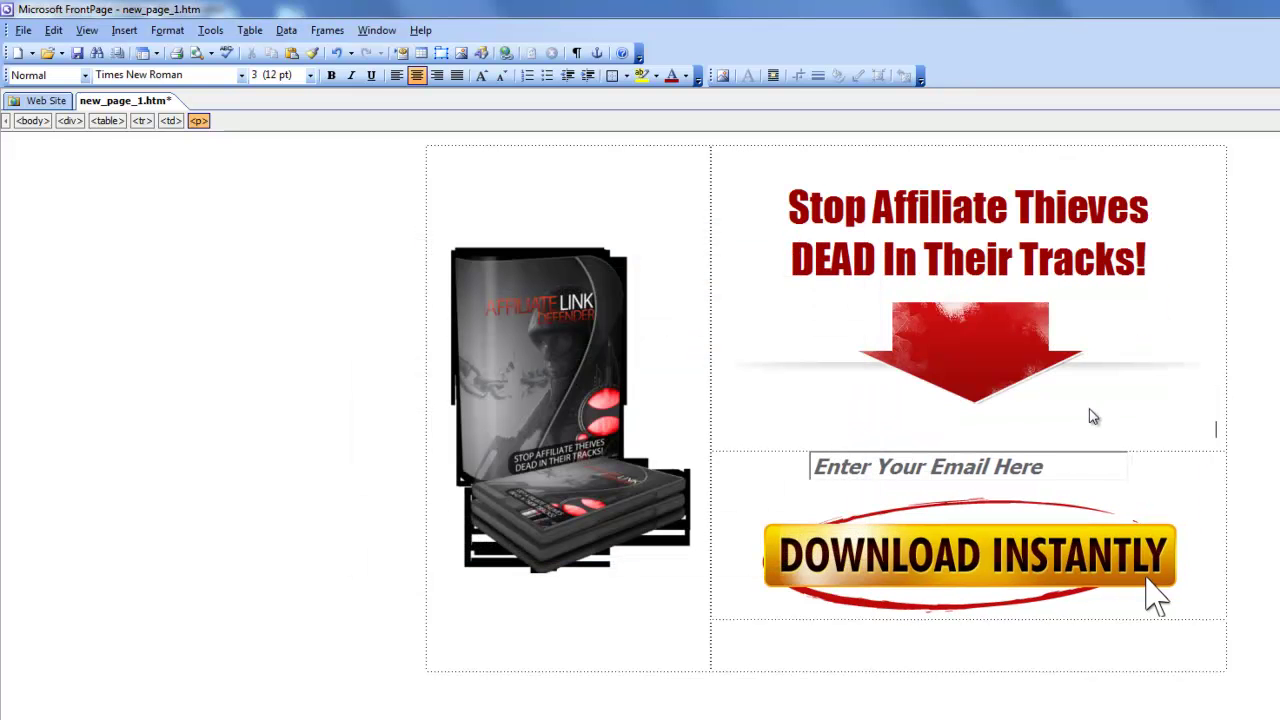
key(ctrl+Page_Down)
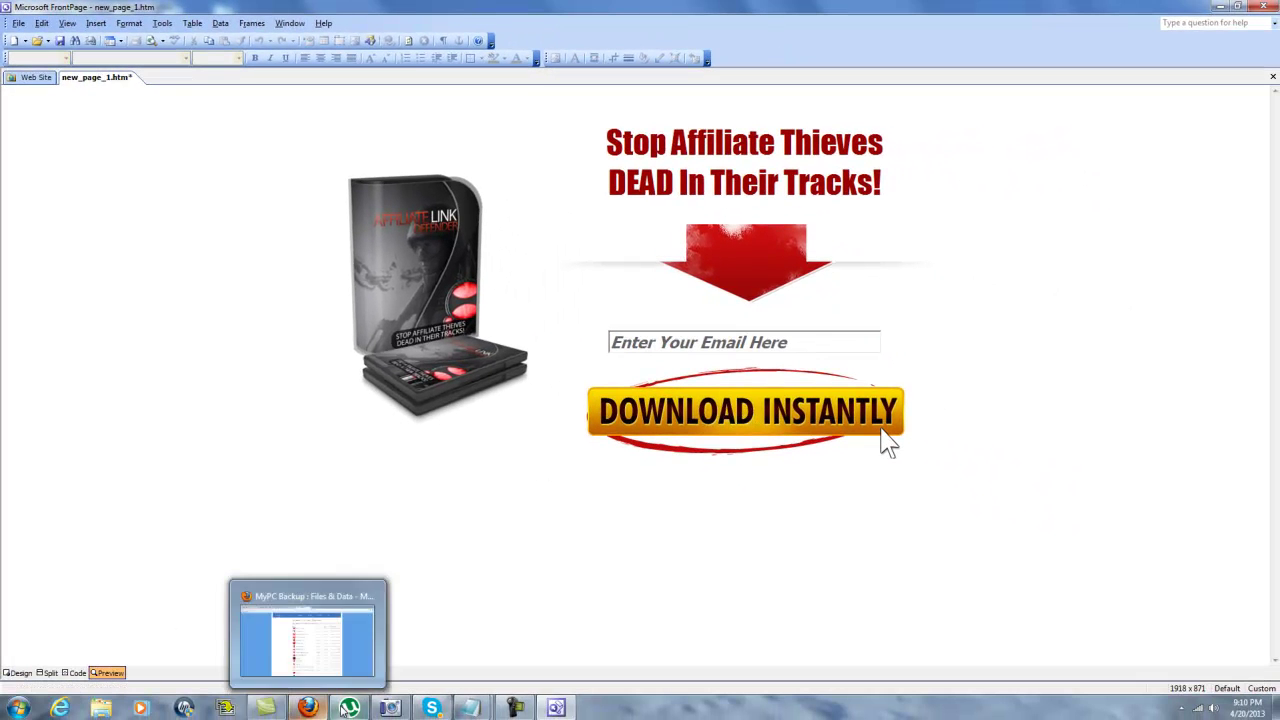
Download splash2get-started-button.png from the MyPC Backup Pictures list, then return to FrontPage.
click(307, 708)
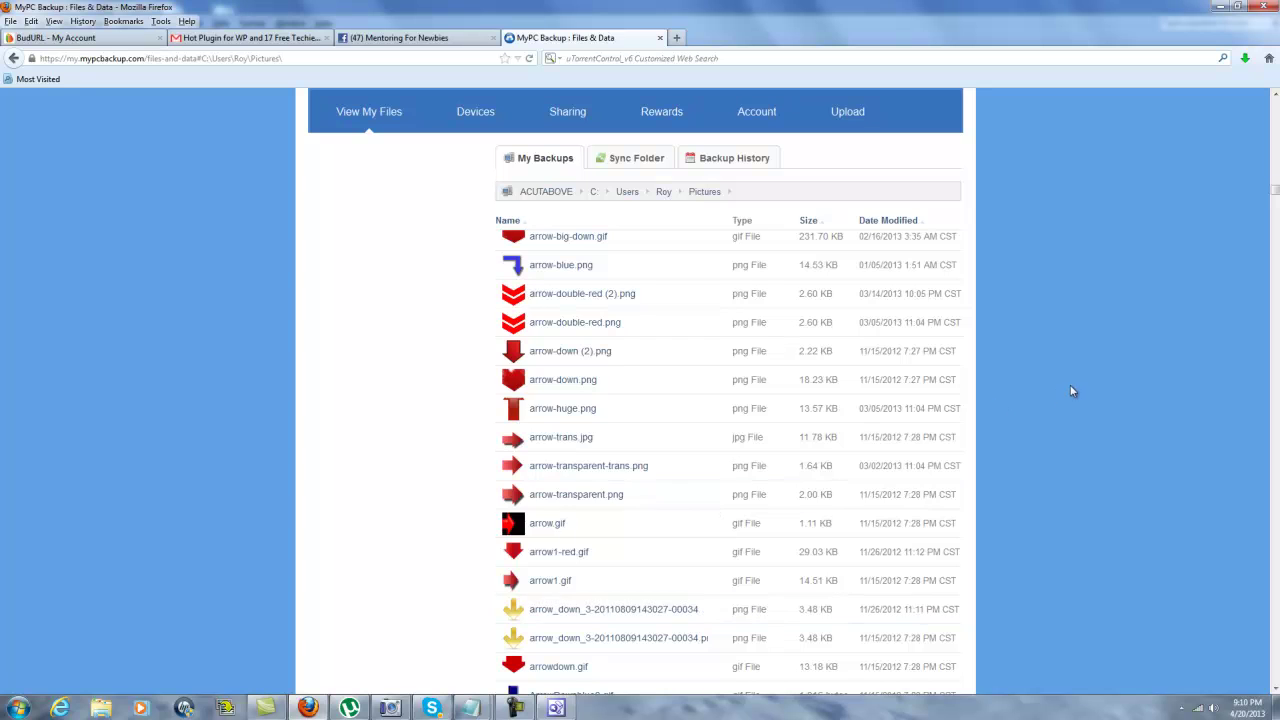
scroll(1073, 392, down, 20)
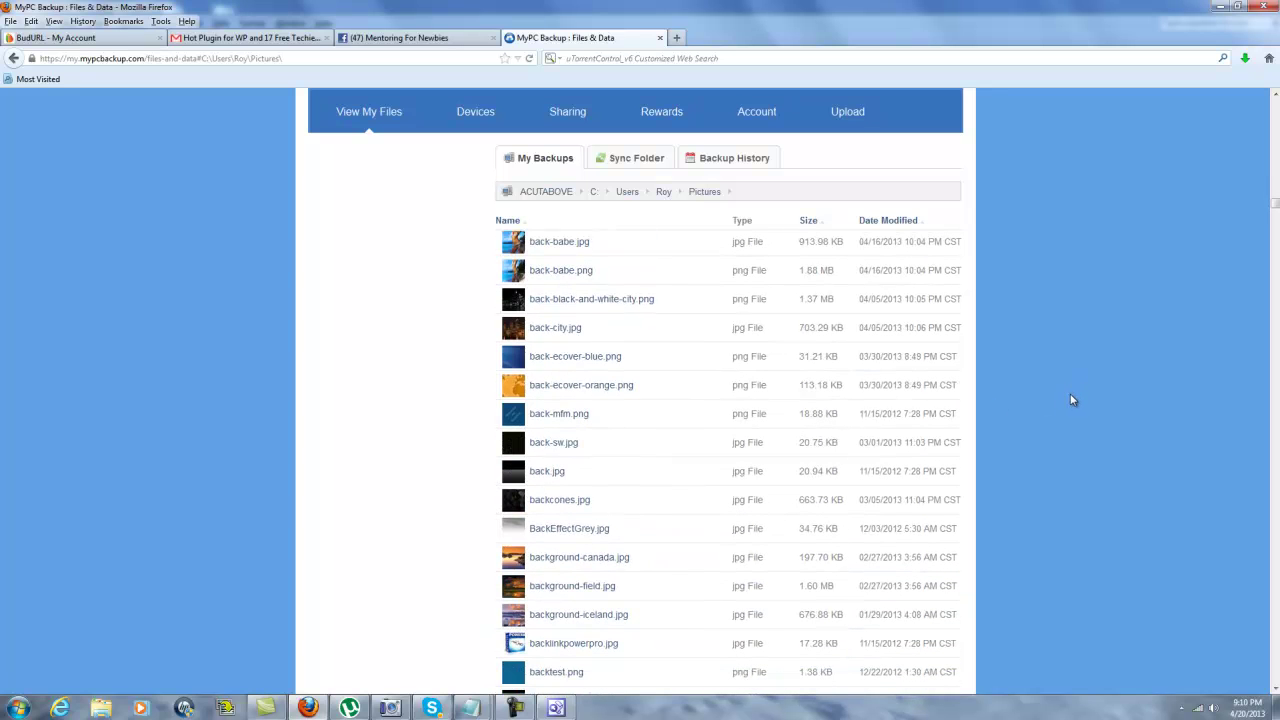
drag(1275, 206, 1272, 360)
drag(1272, 357, 1270, 317)
mouse_move(512, 574)
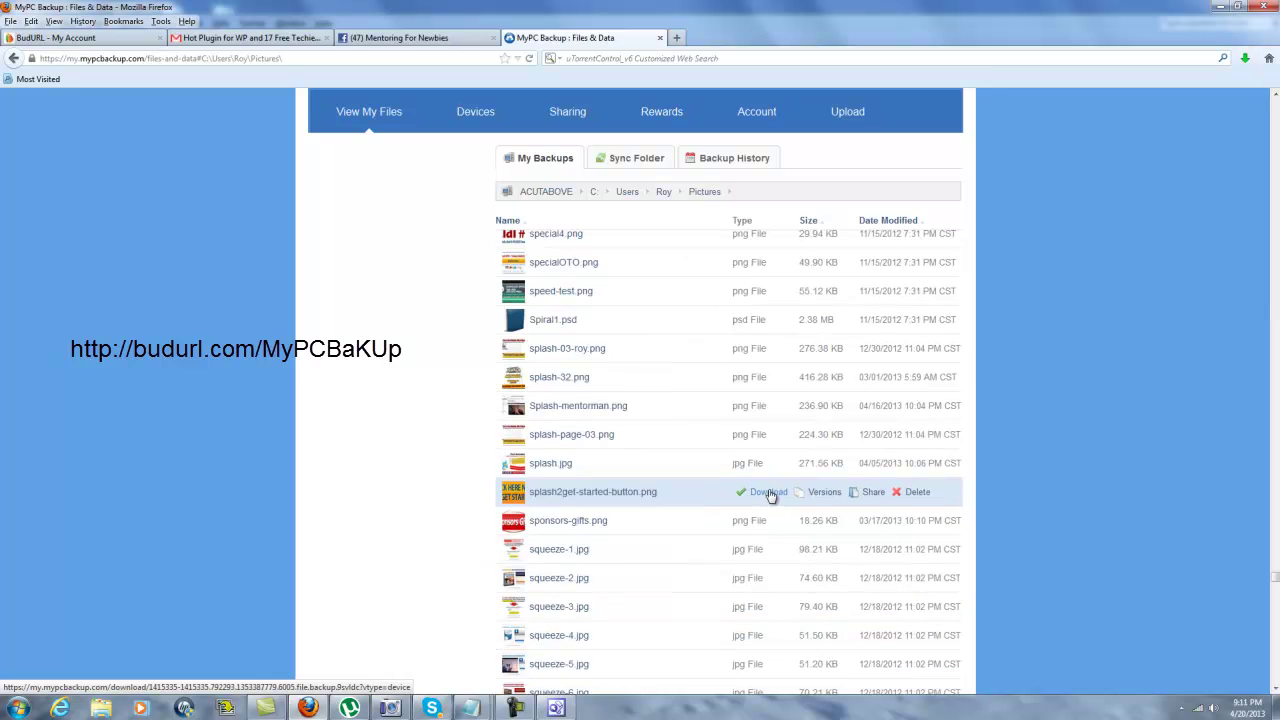
click(770, 493)
click(597, 417)
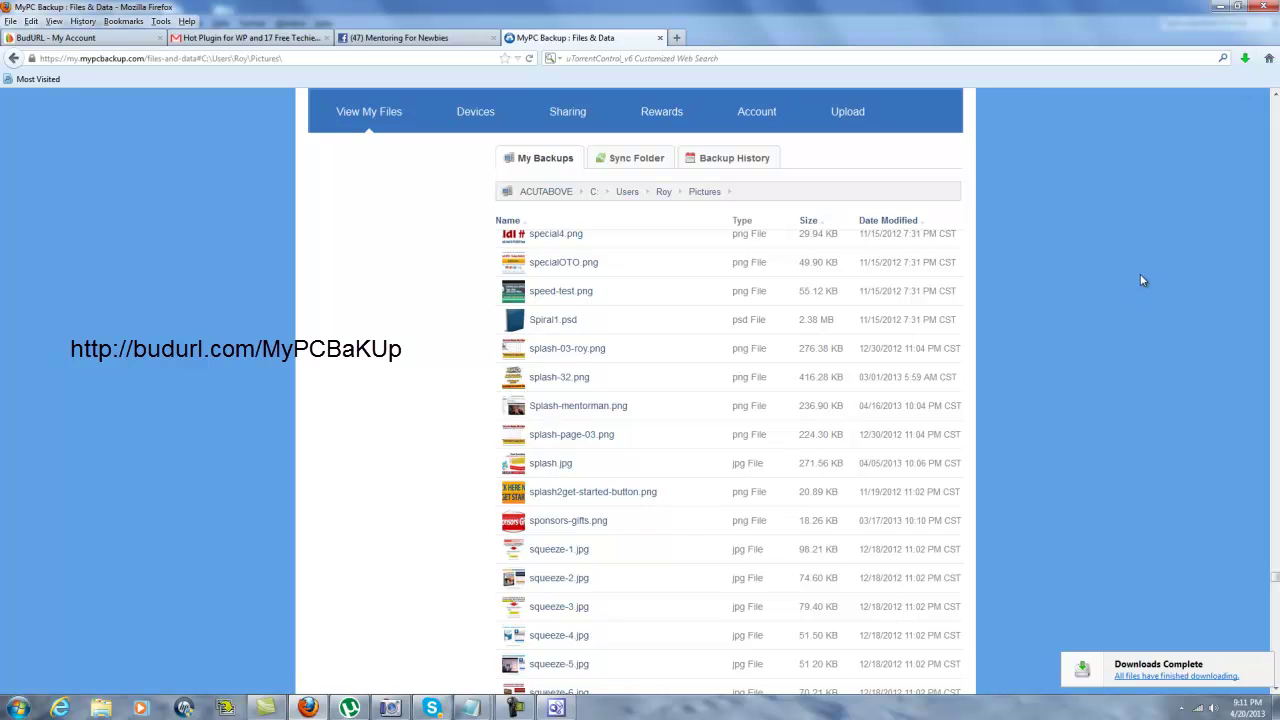
click(556, 708)
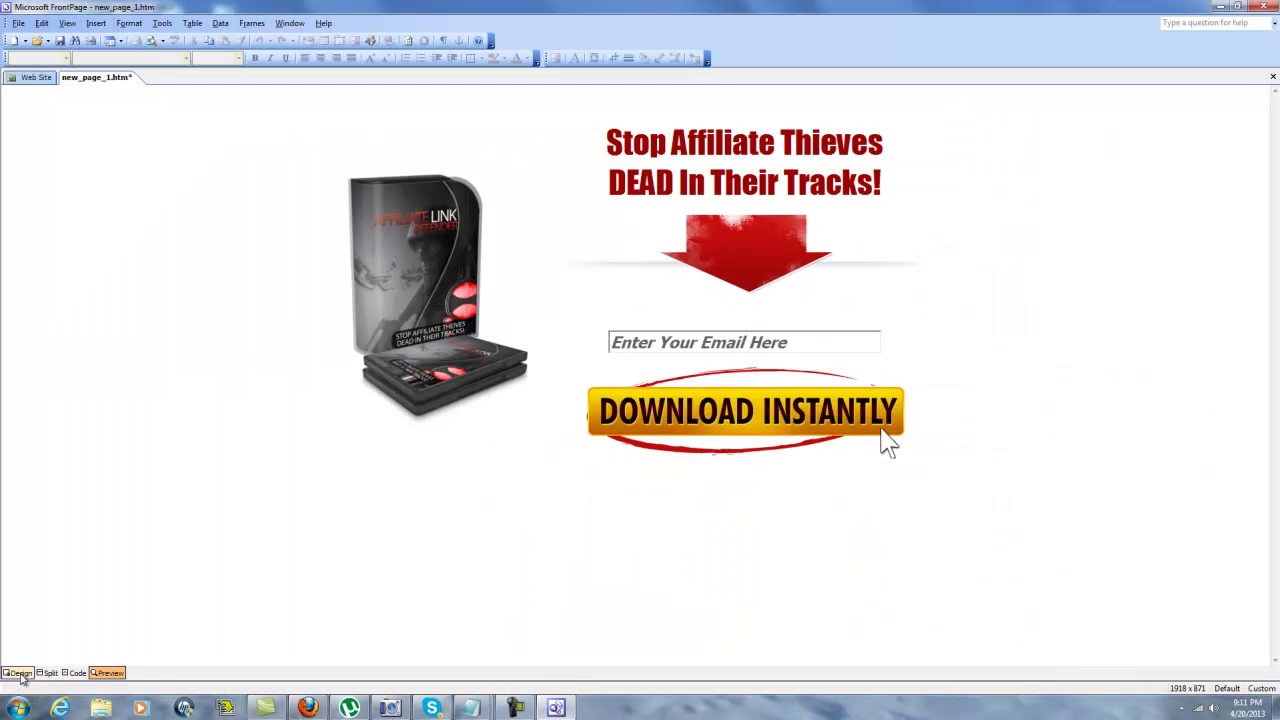
Replace the Download Instantly button's picture with splash2get-started-button from the Downloads folder.
key(ctrl+Page_Down)
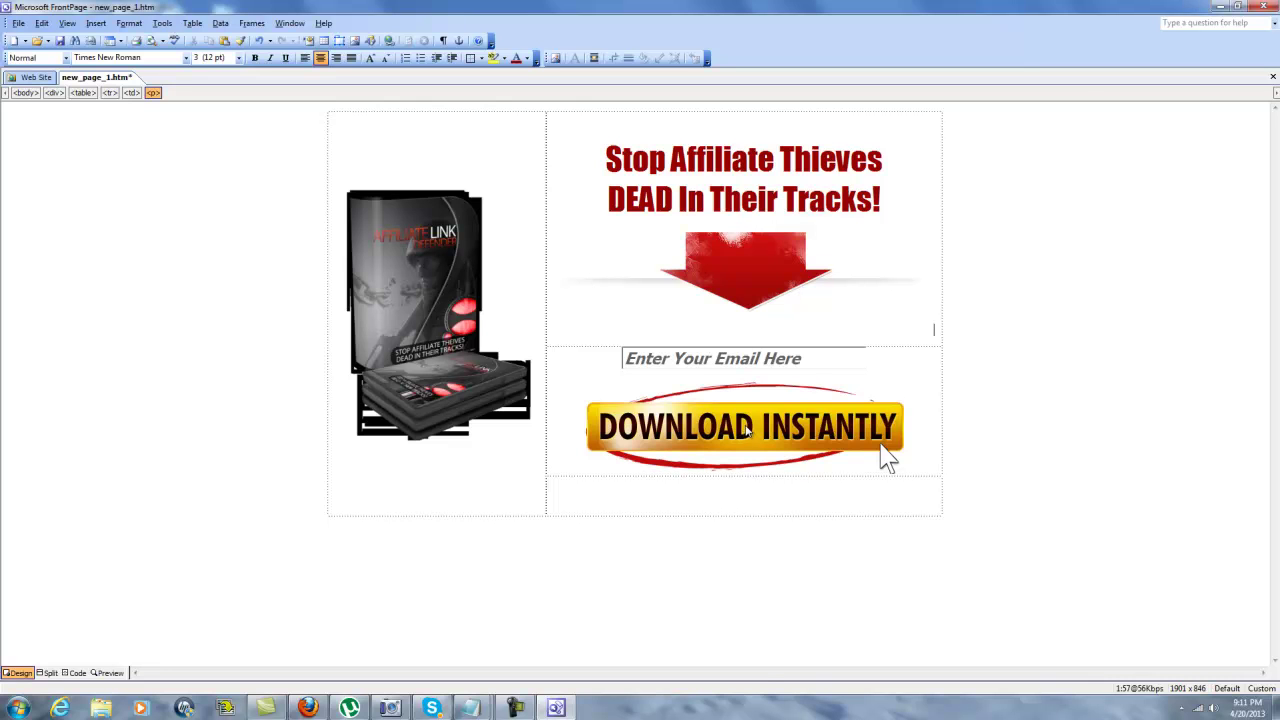
right_click(755, 430)
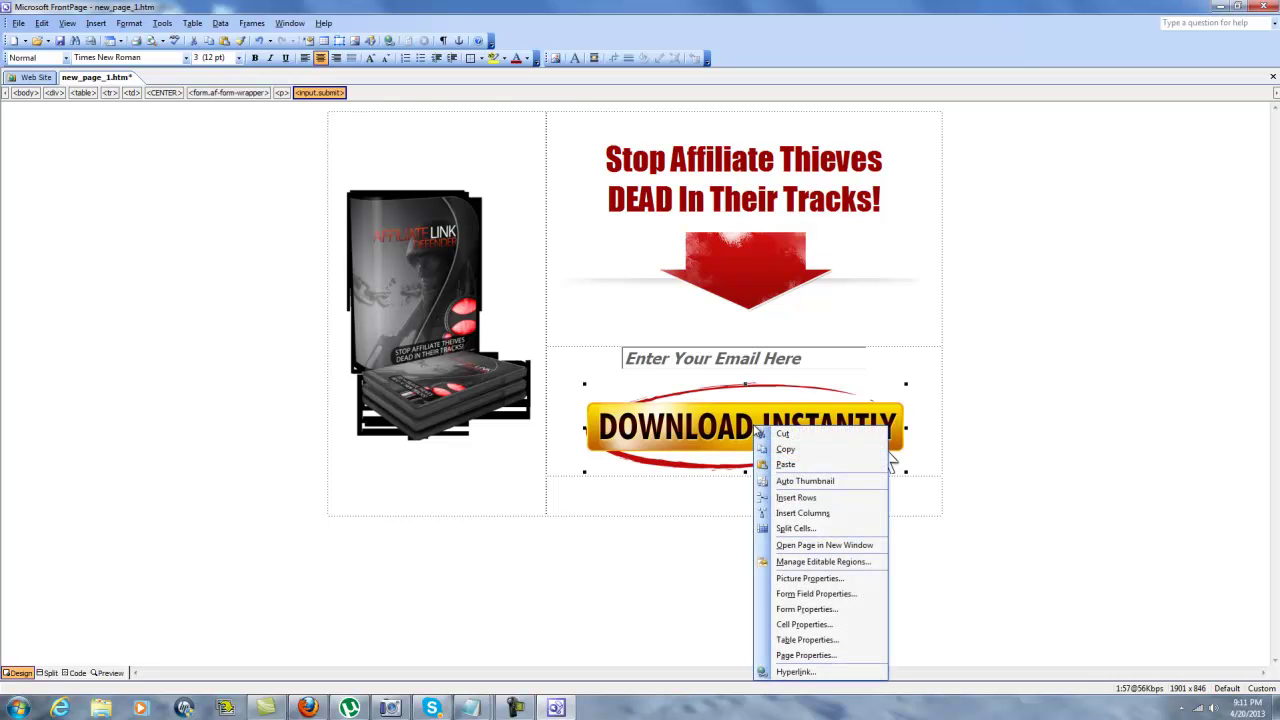
click(810, 578)
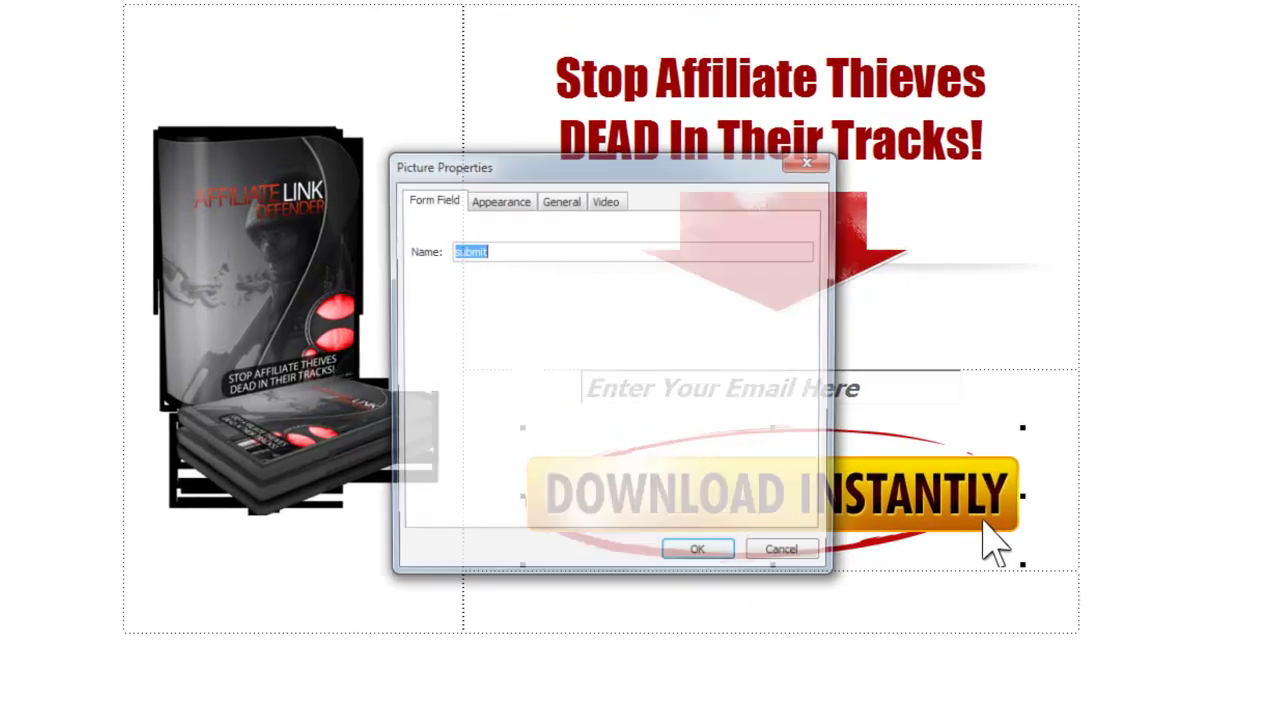
click(561, 201)
click(688, 246)
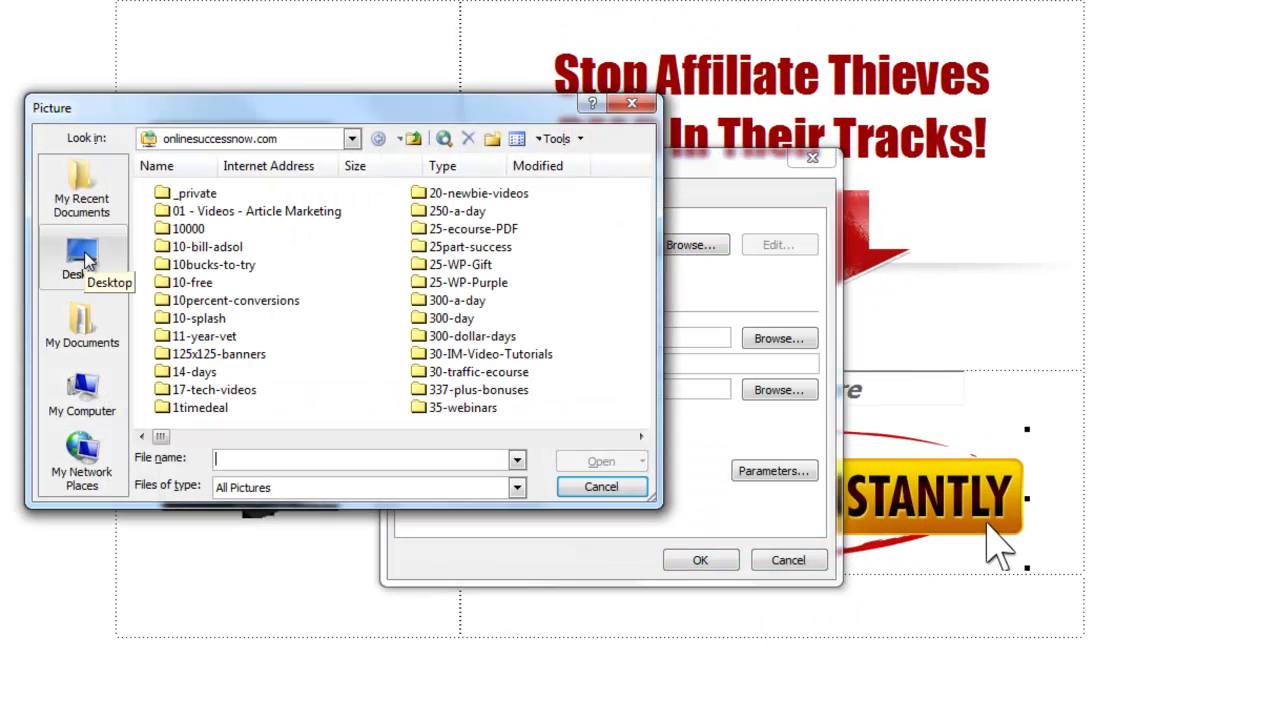
click(82, 258)
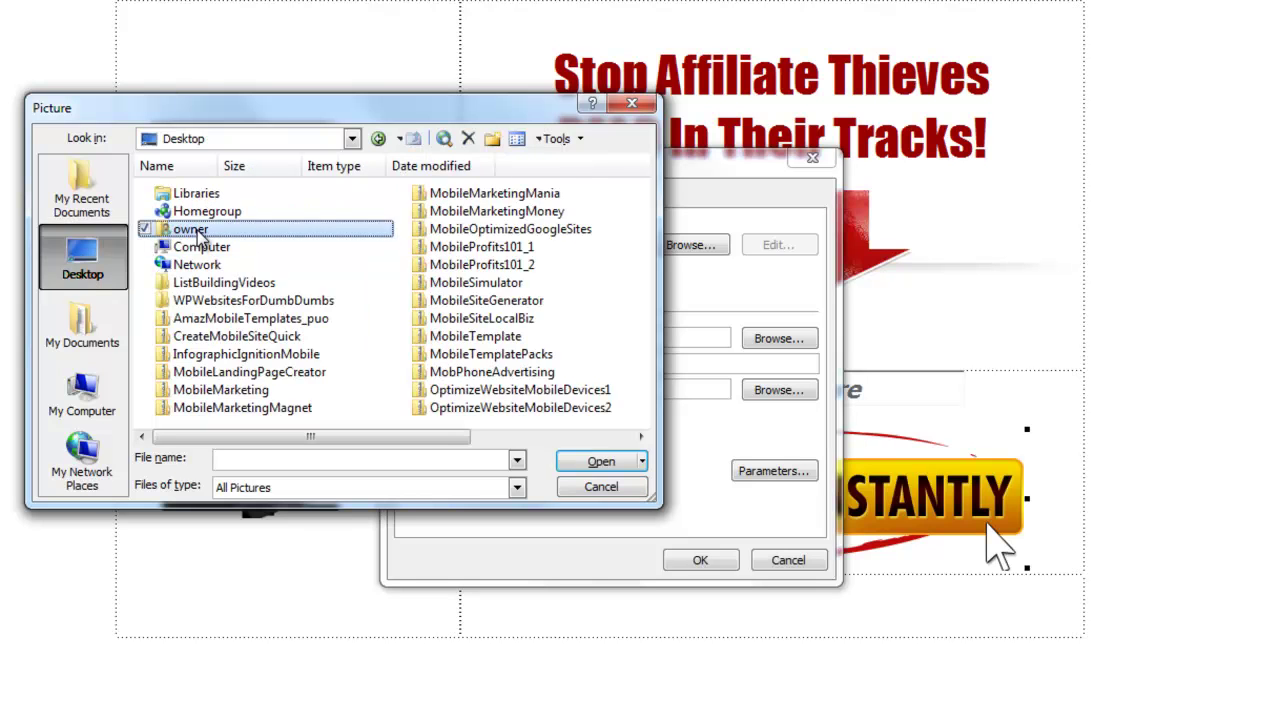
double_click(200, 232)
double_click(200, 230)
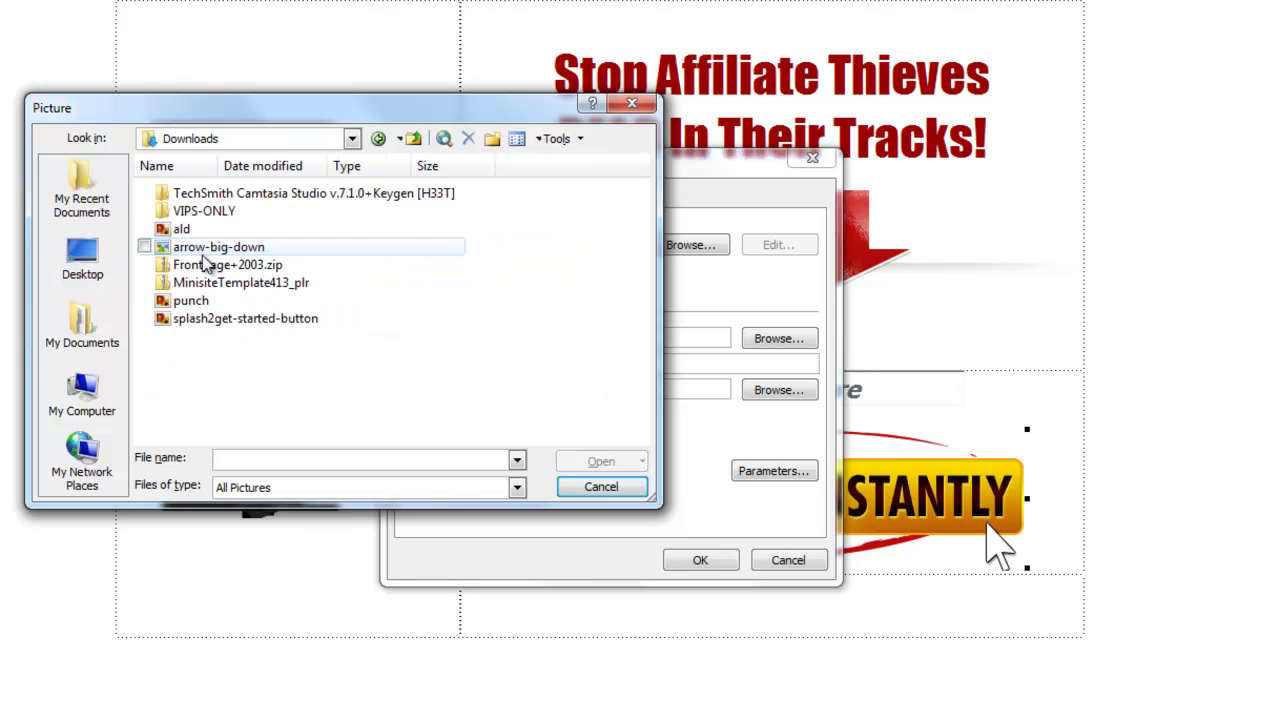
click(237, 317)
double_click(237, 317)
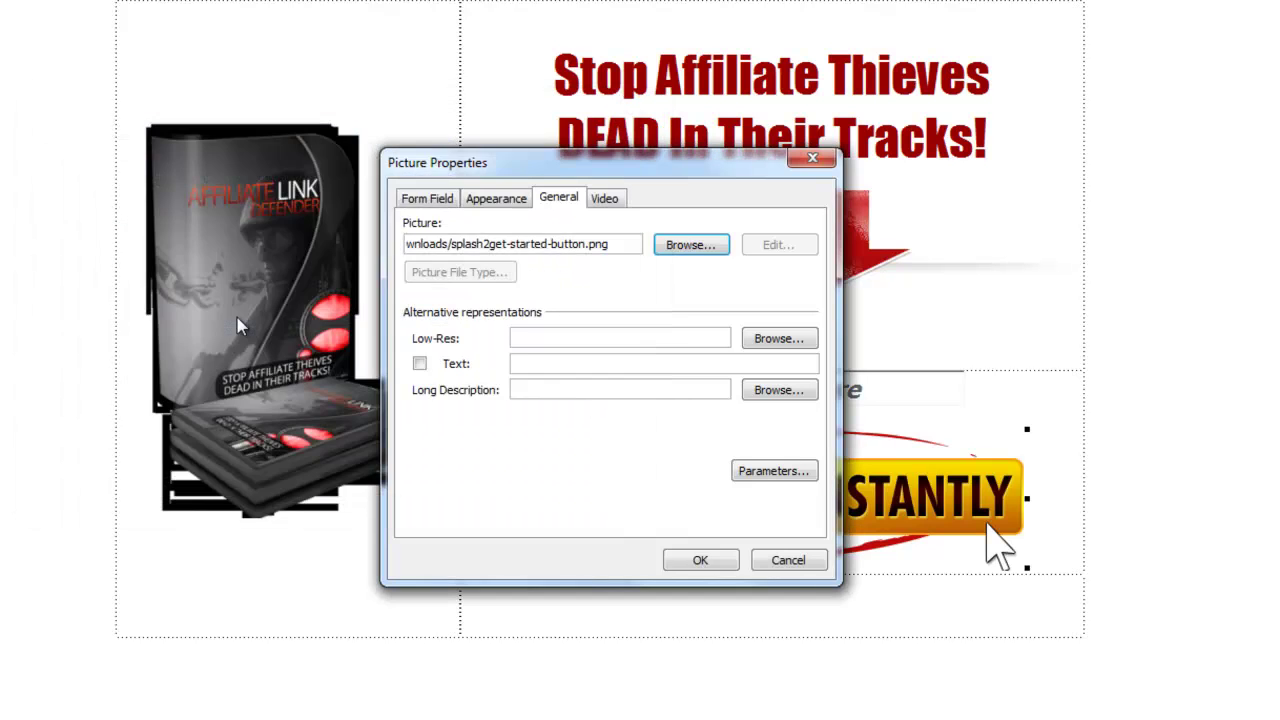
click(700, 559)
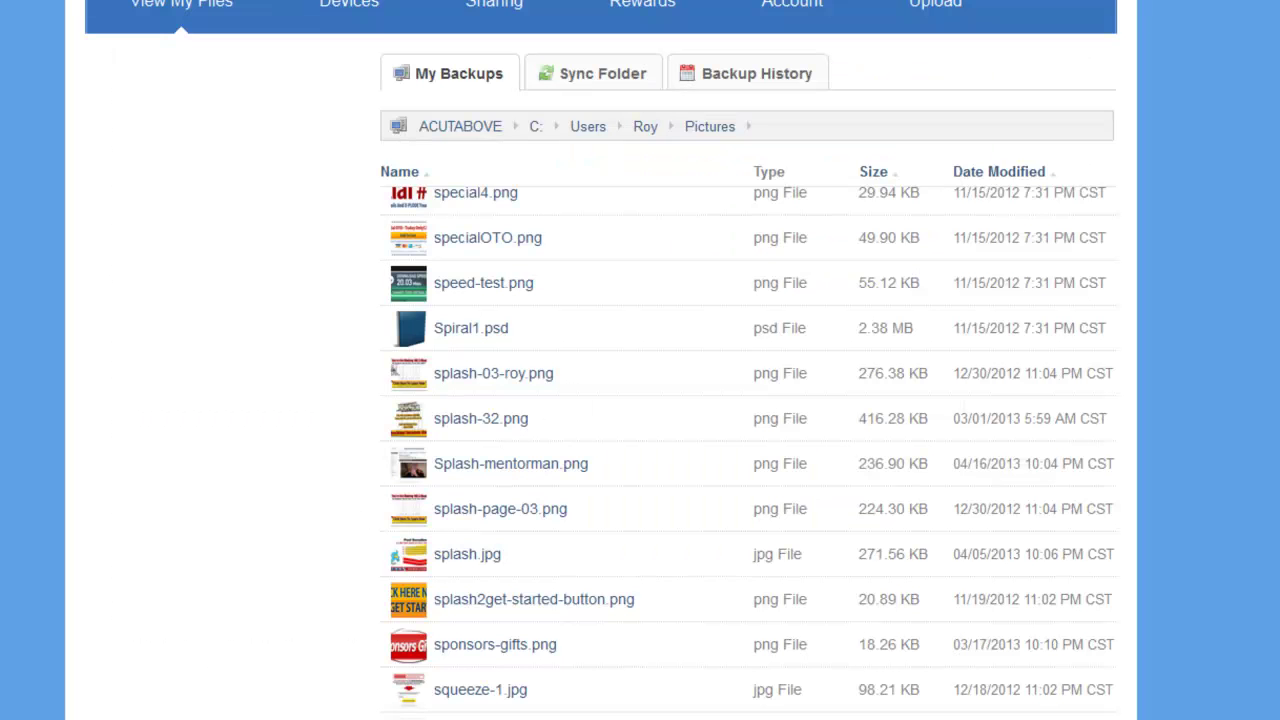
Download download-now.png from the backup's Pictures list and dismiss the file prompt.
scroll(748, 453, up, 20)
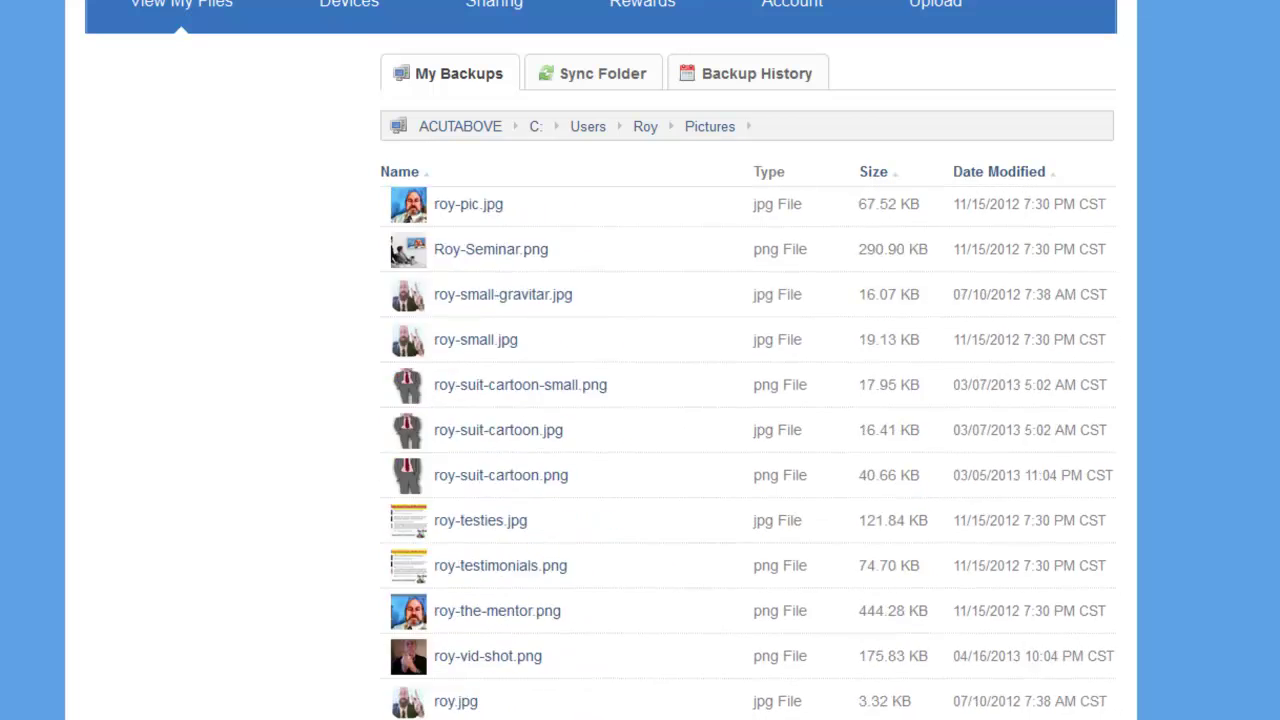
scroll(797, 453, up, 15)
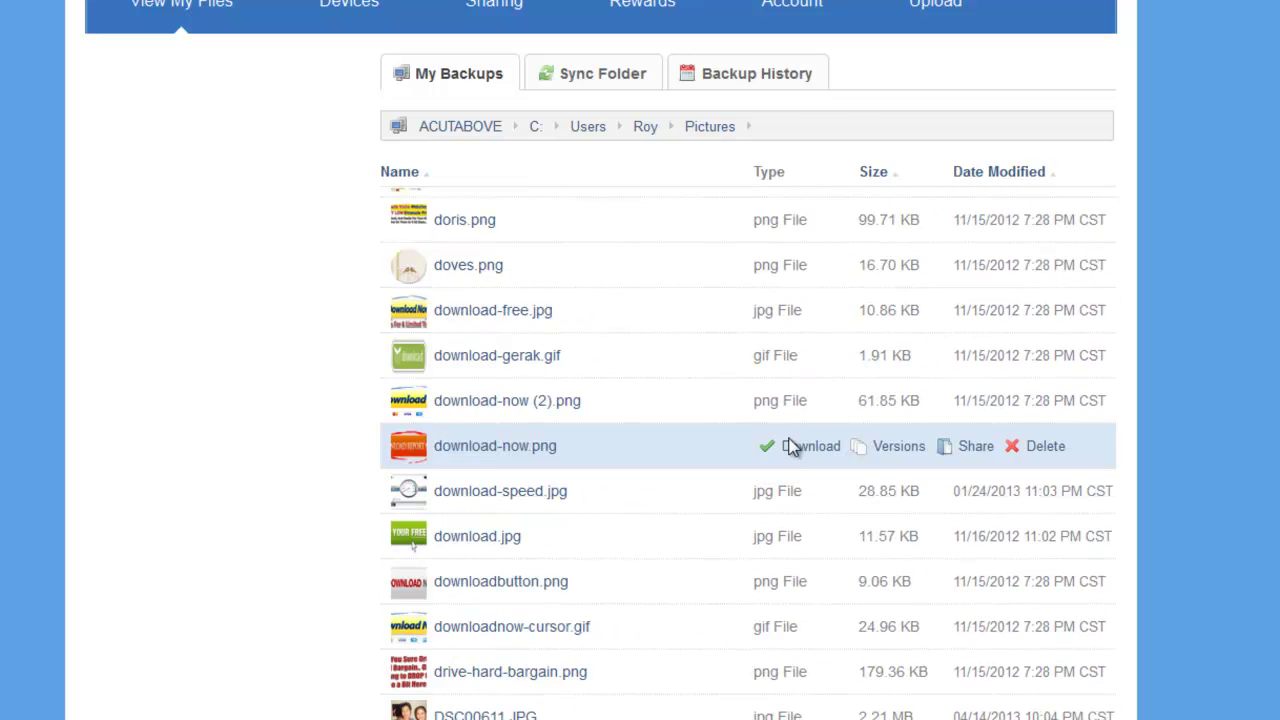
click(796, 448)
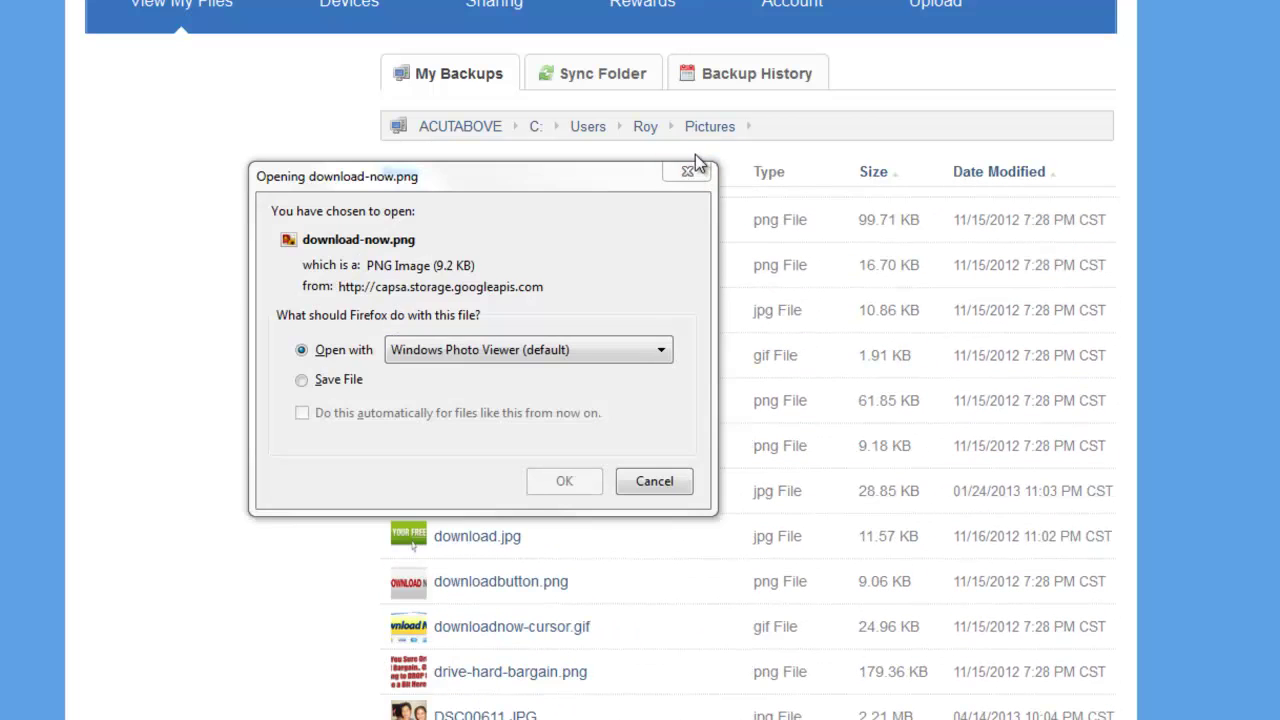
click(689, 171)
mouse_move(688, 597)
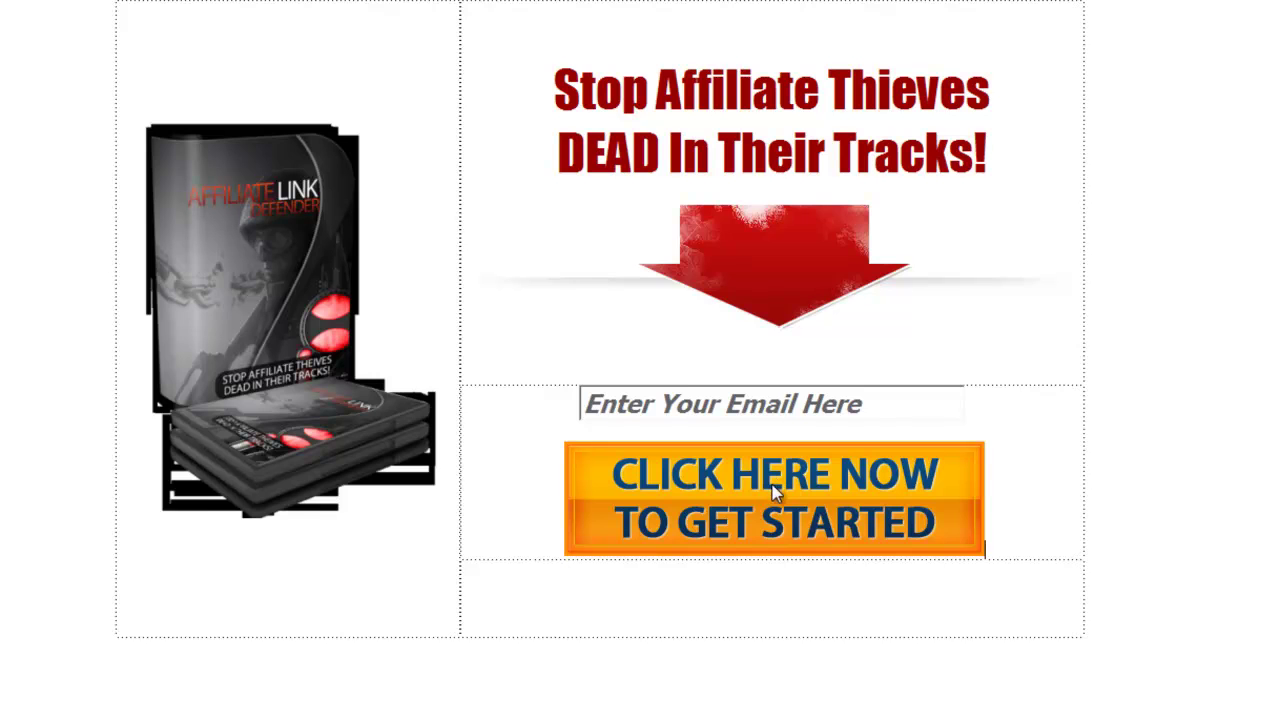
Swap the orange button's picture for download-now from Downloads and preview the page.
right_click(772, 492)
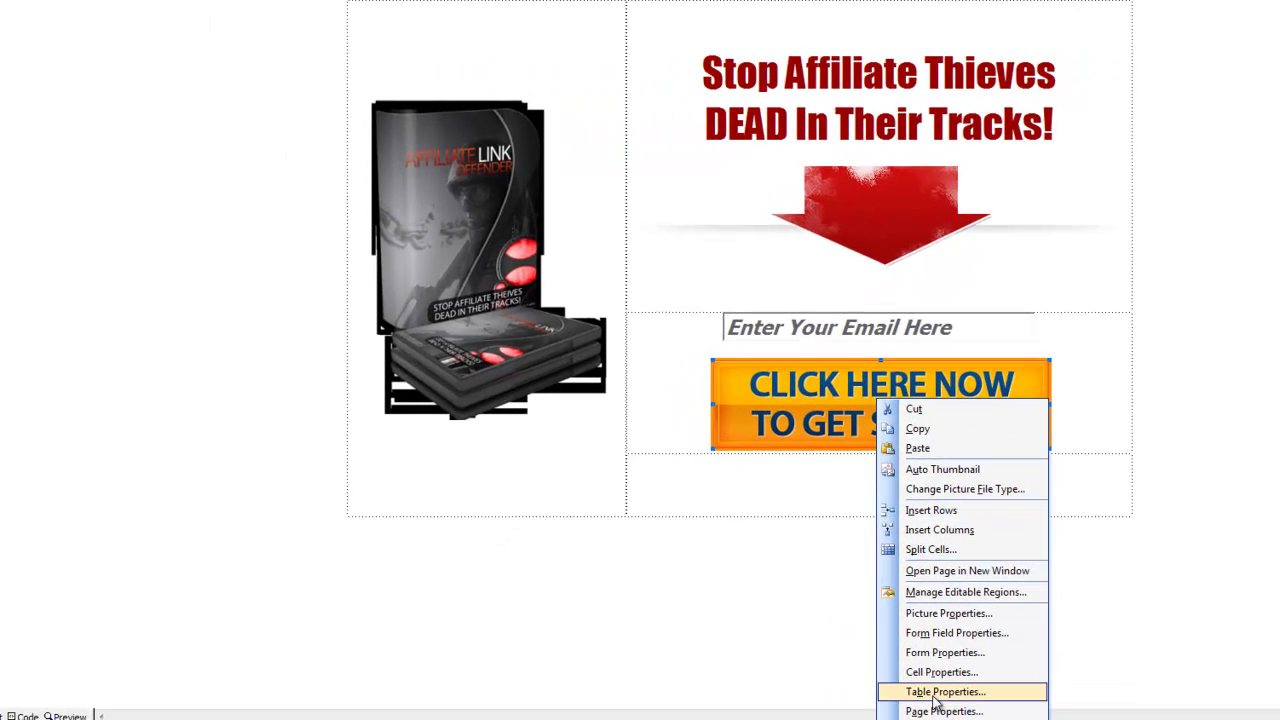
click(948, 614)
click(706, 161)
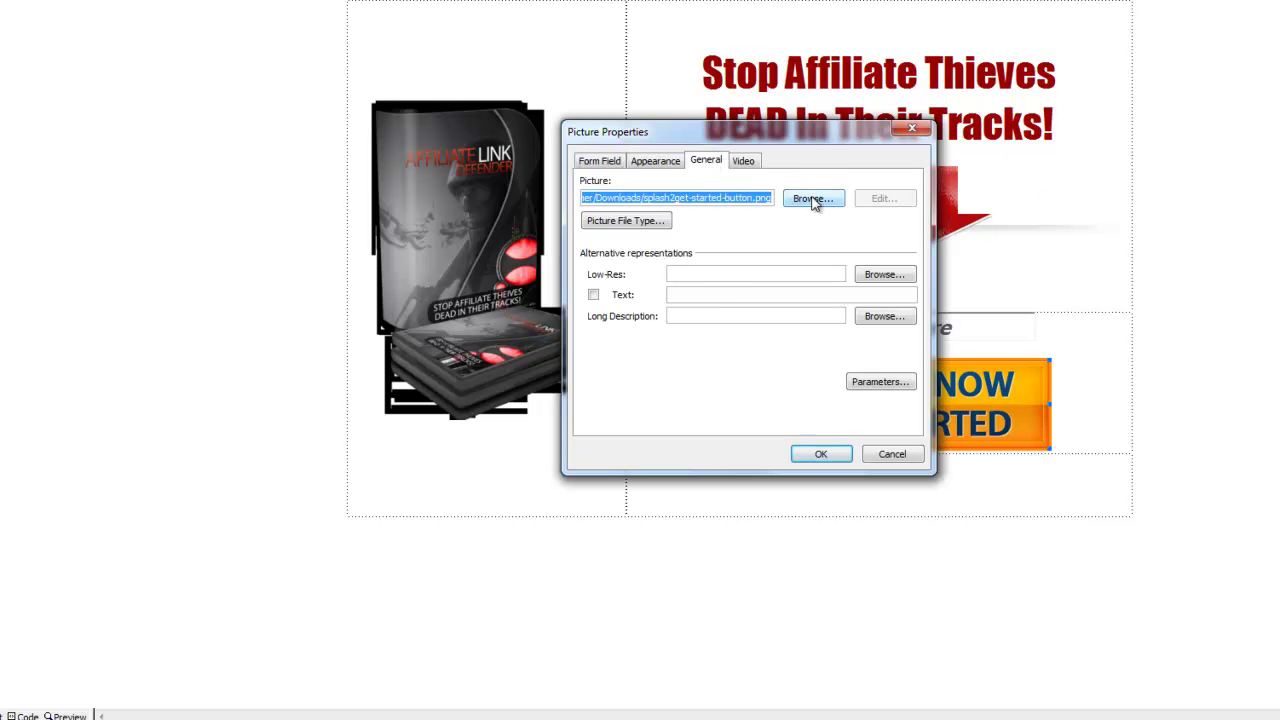
click(813, 199)
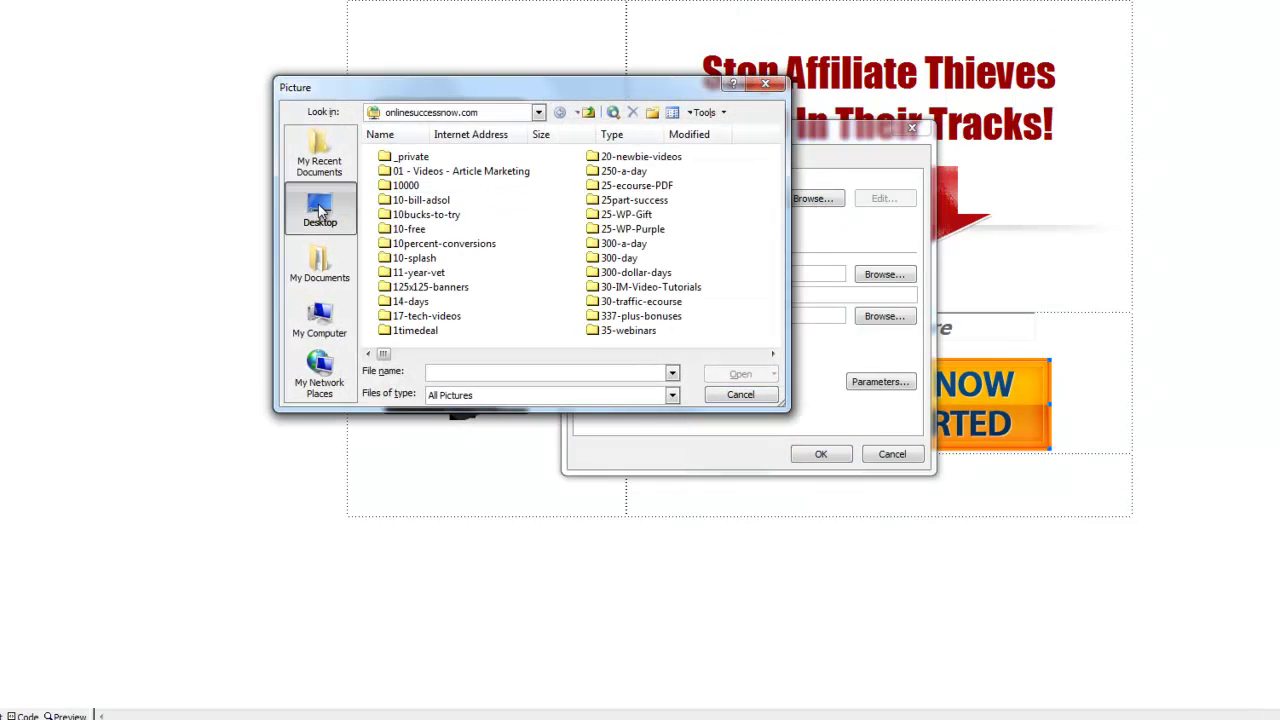
click(320, 210)
double_click(400, 178)
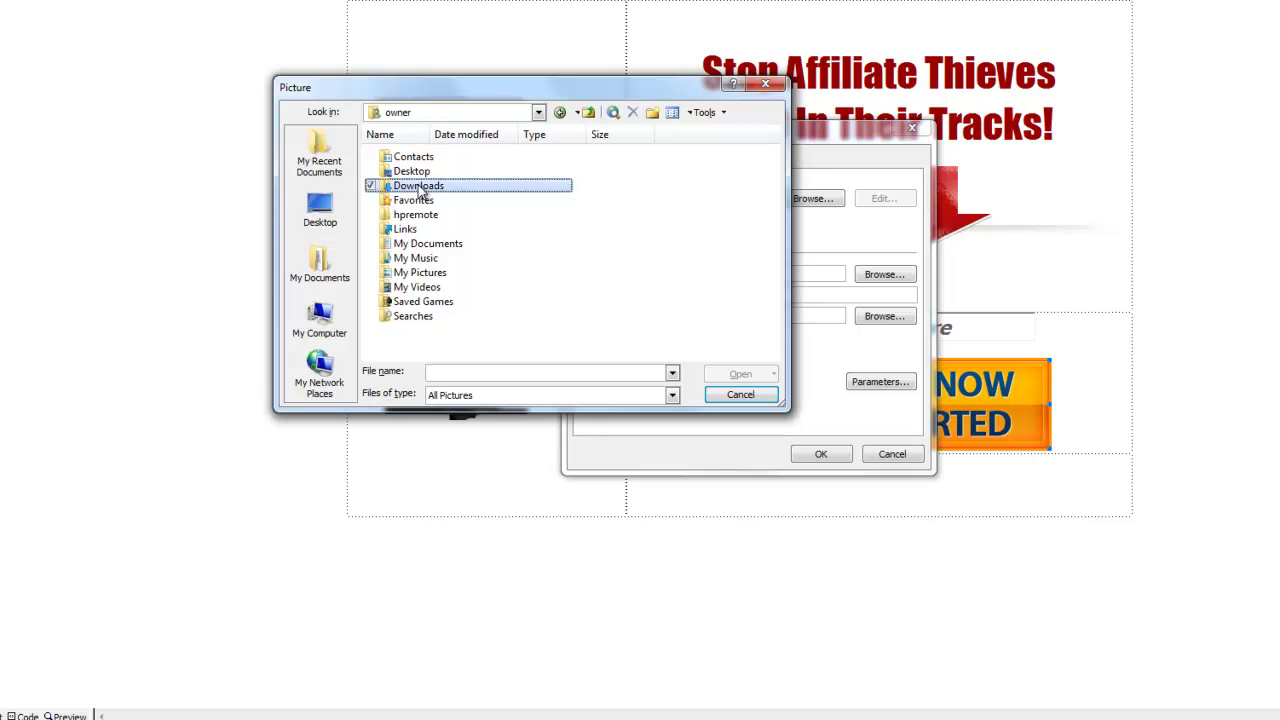
double_click(420, 189)
click(420, 189)
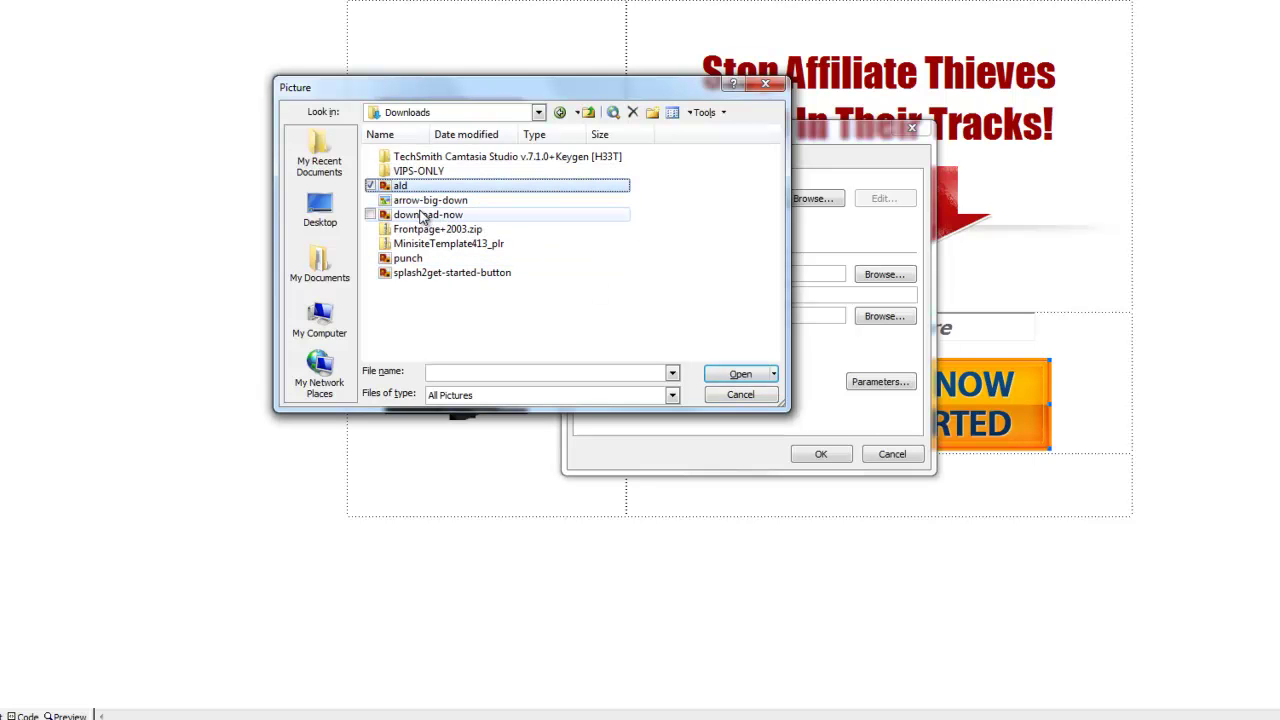
double_click(424, 215)
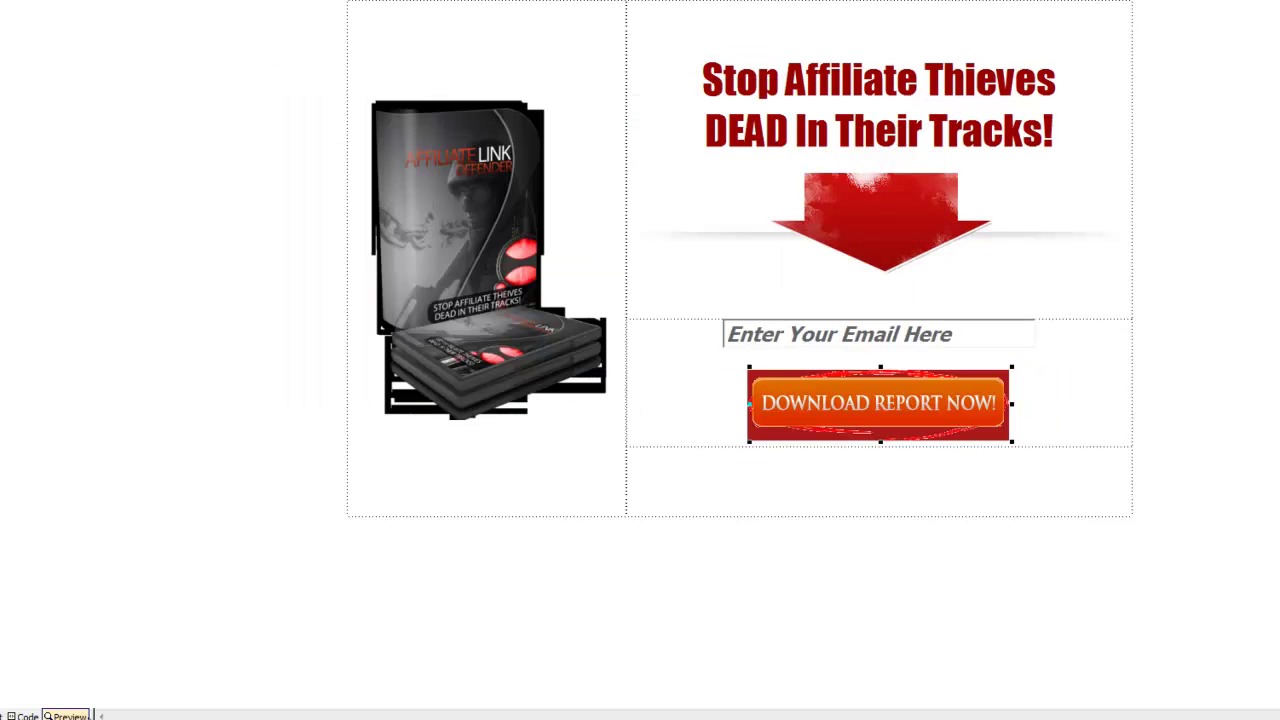
click(65, 716)
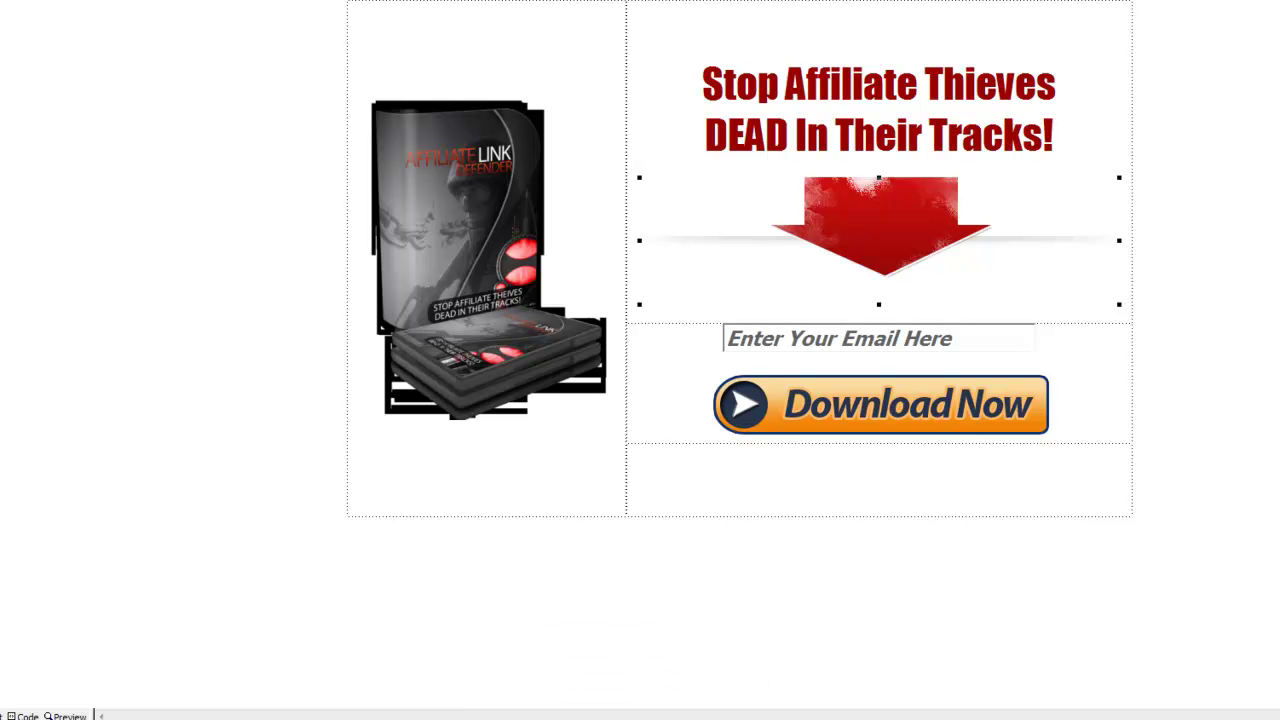
click(69, 716)
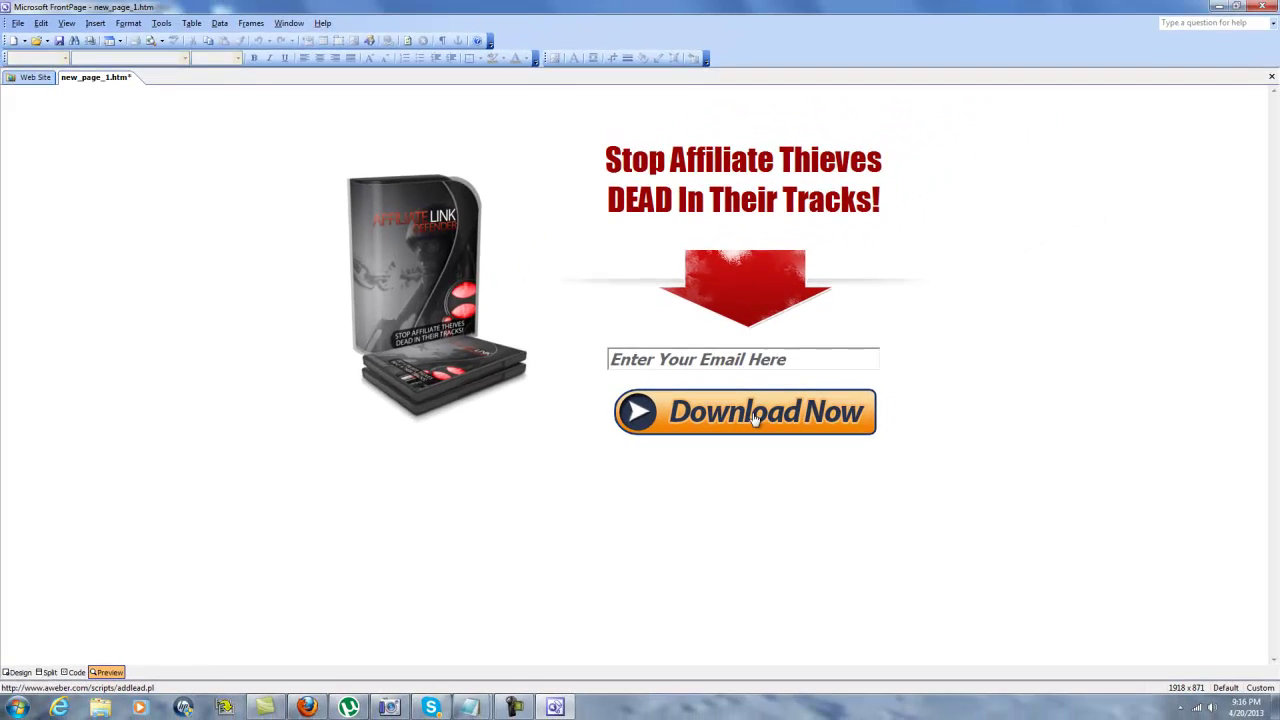
Inspect the HTML image src paths pointing to file:///C:/Users/owner/Downloads/, then return to Design view.
click(54, 696)
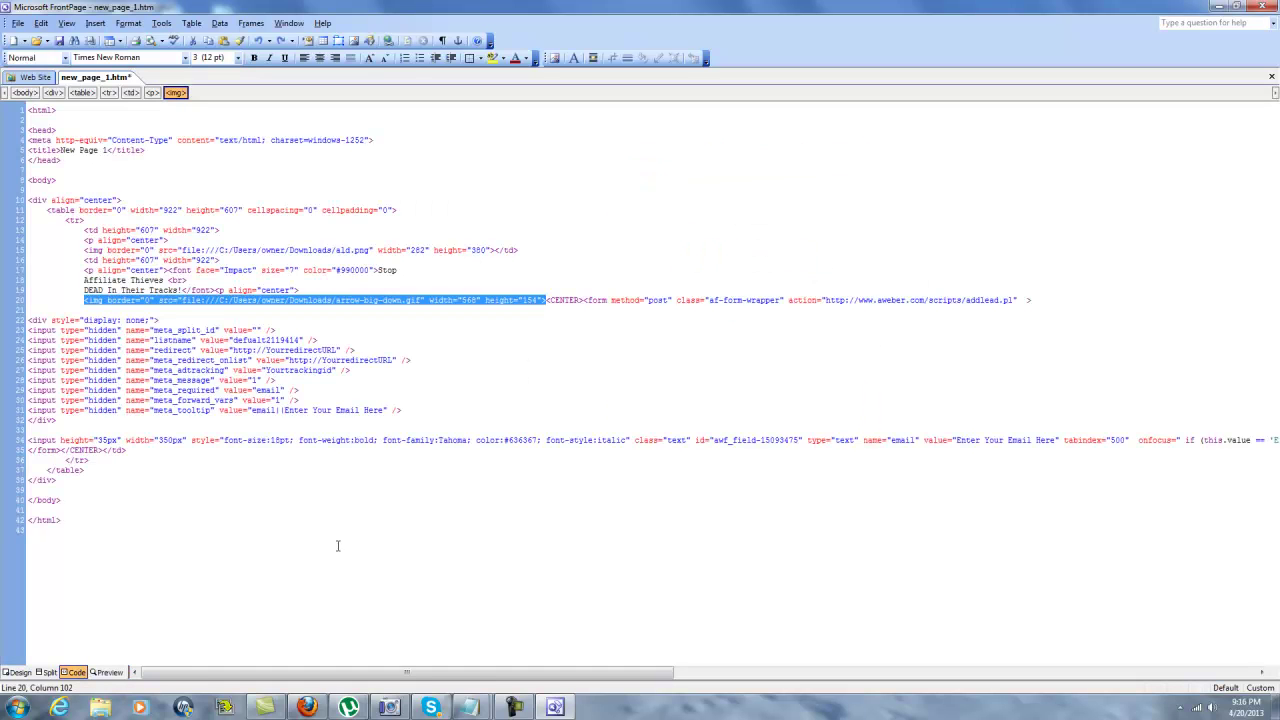
drag(452, 673, 1066, 700)
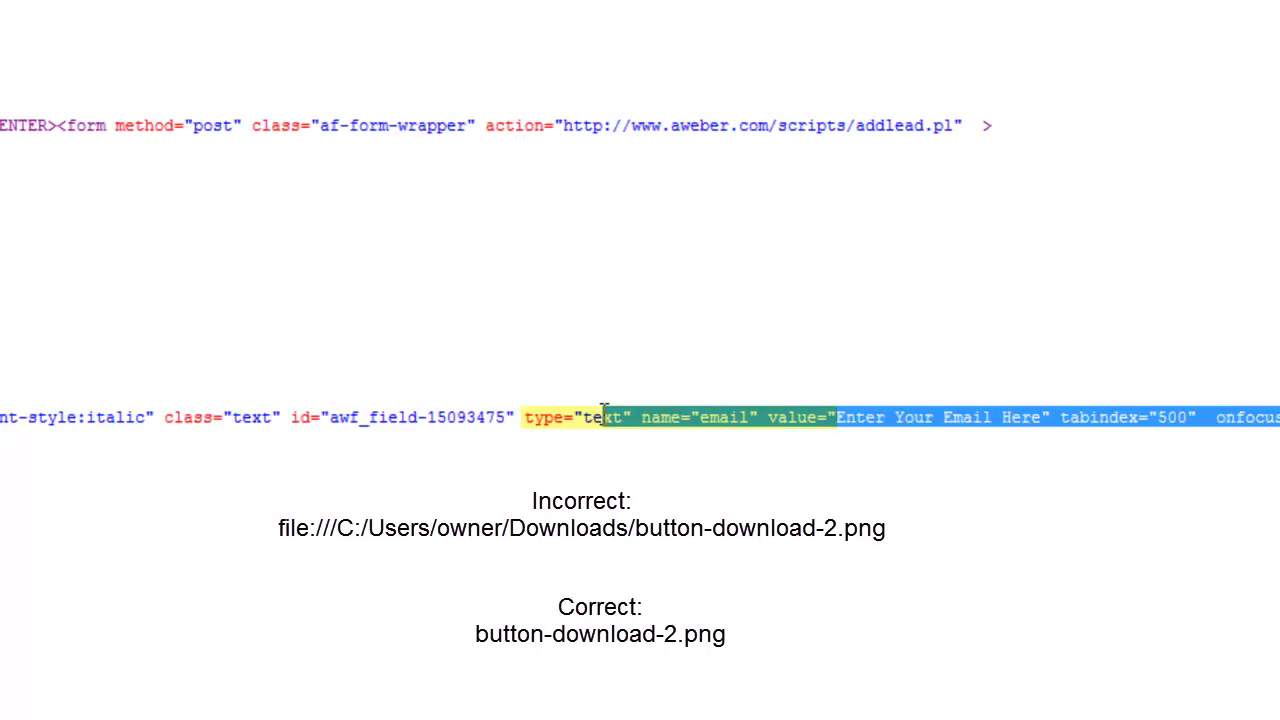
drag(604, 414, 768, 415)
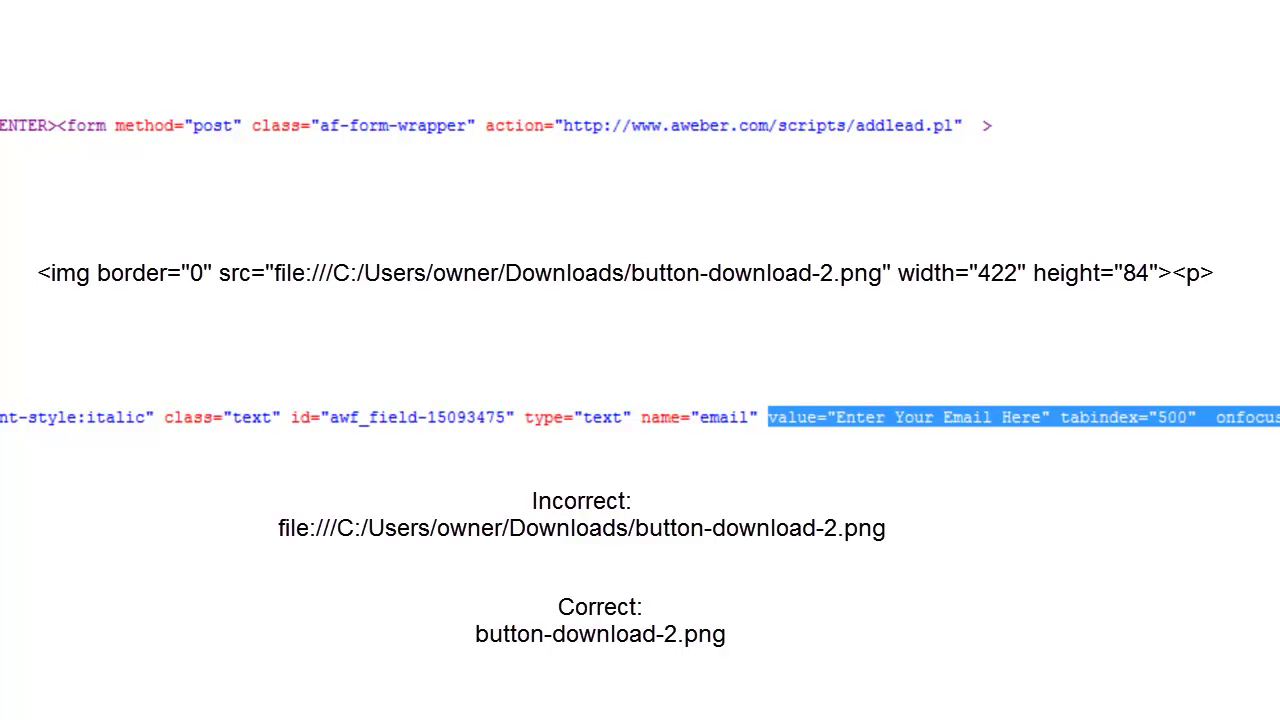
click(768, 416)
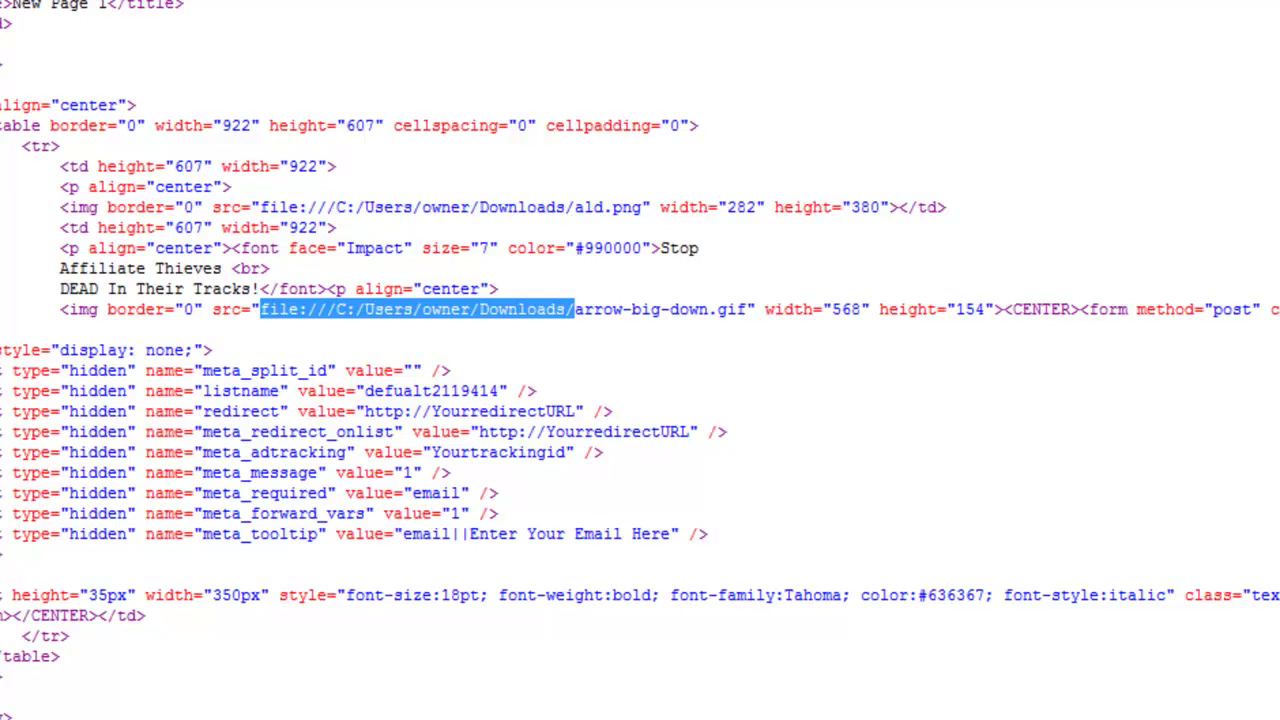
click(506, 168)
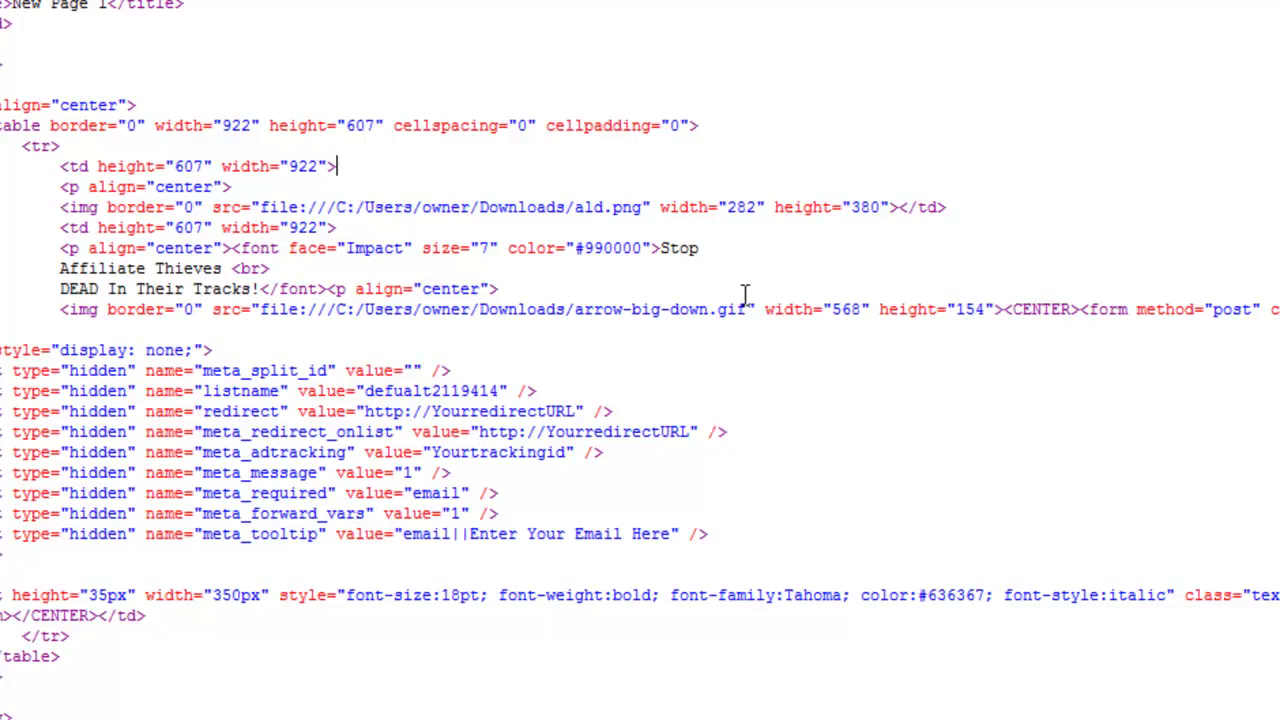
drag(573, 309, 667, 313)
click(990, 268)
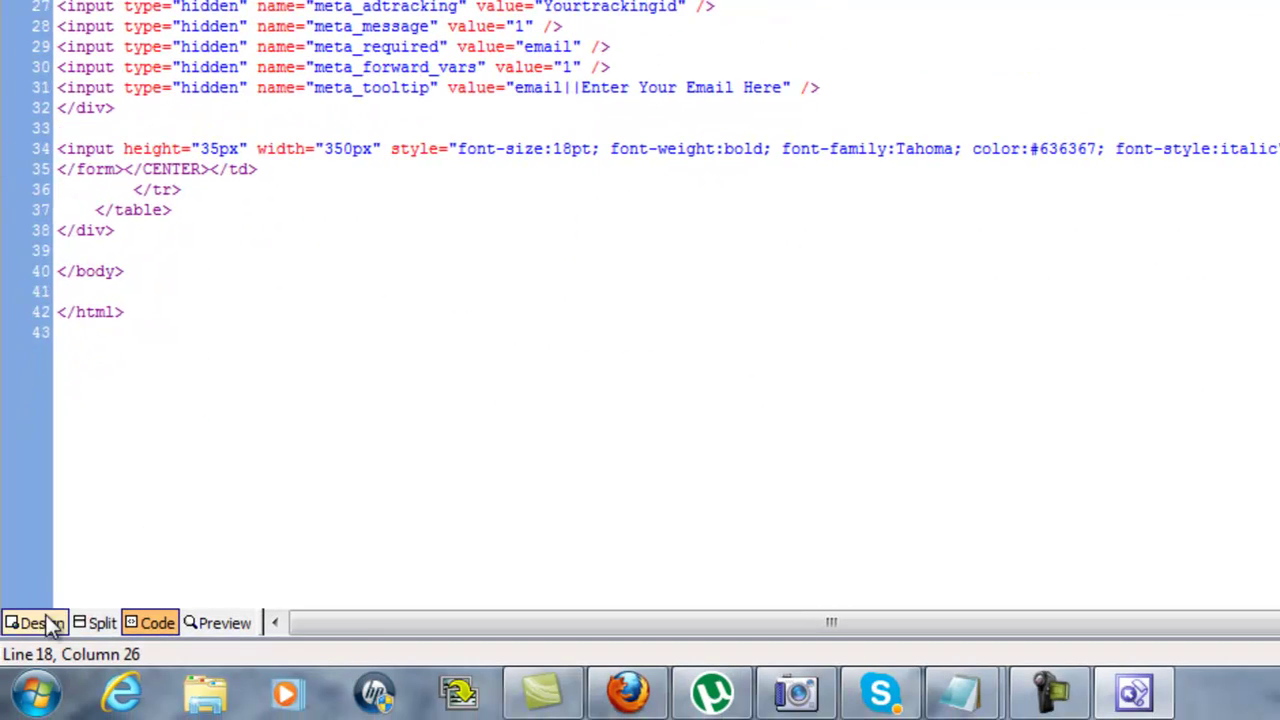
click(40, 623)
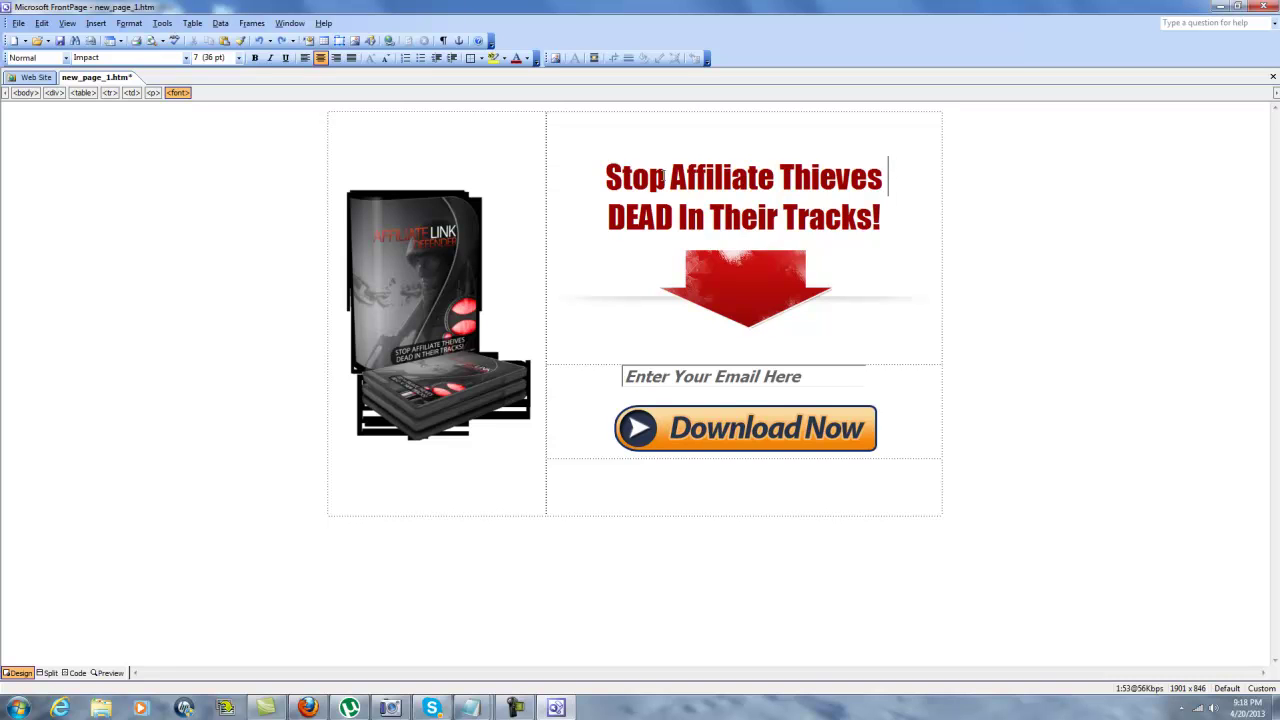
Insert 'Link' before Thieves and 'OWN' before Tracks, and underline DEAD in the headline.
click(781, 177)
text(Link)
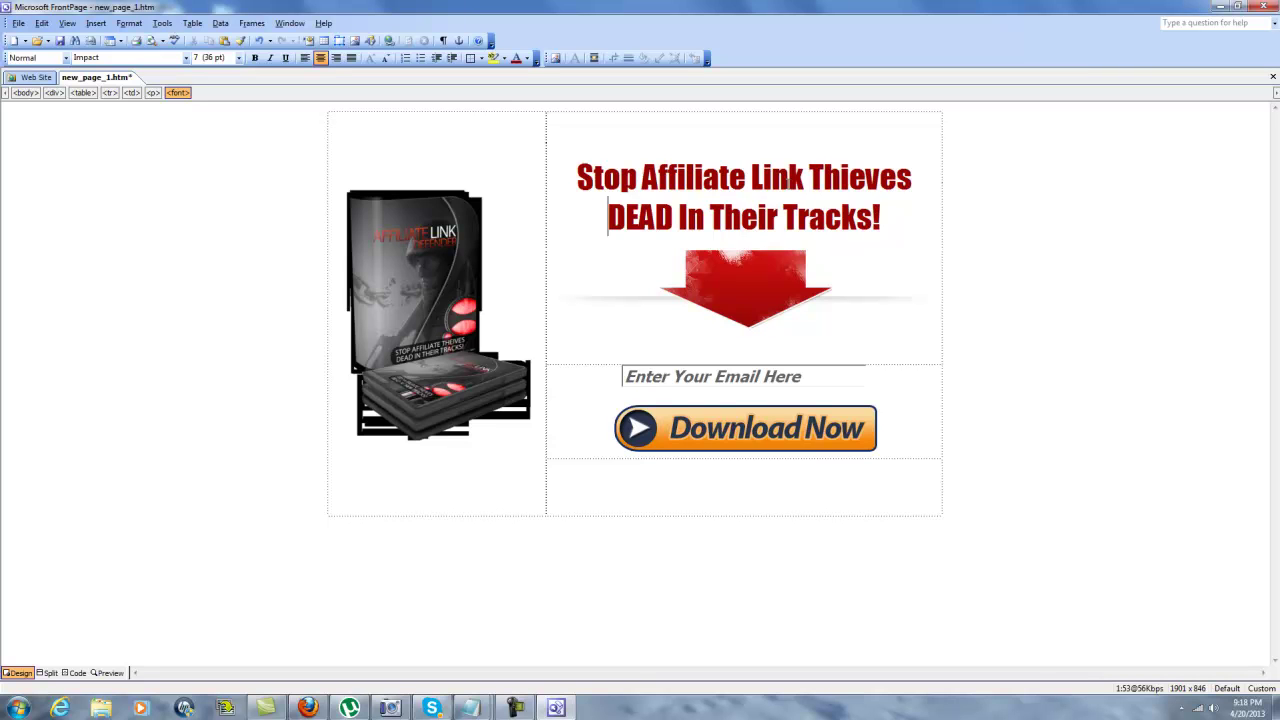
click(784, 217)
text(OWN)
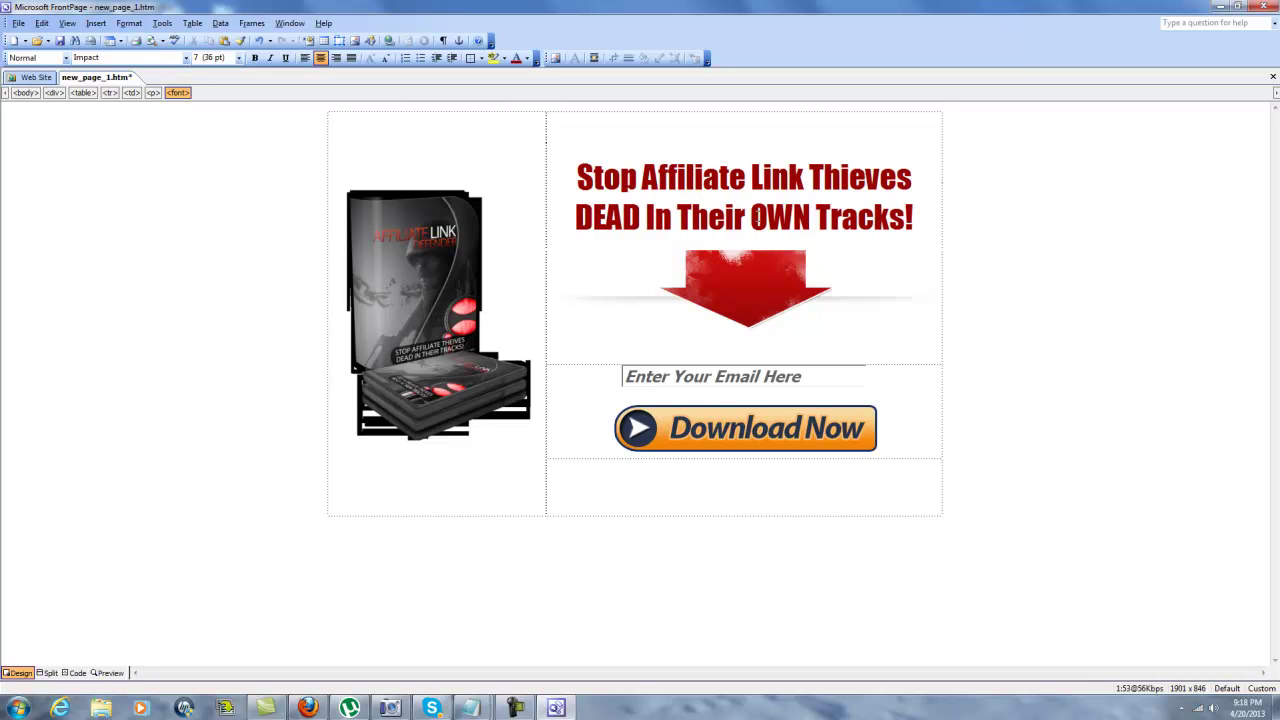
double_click(632, 220)
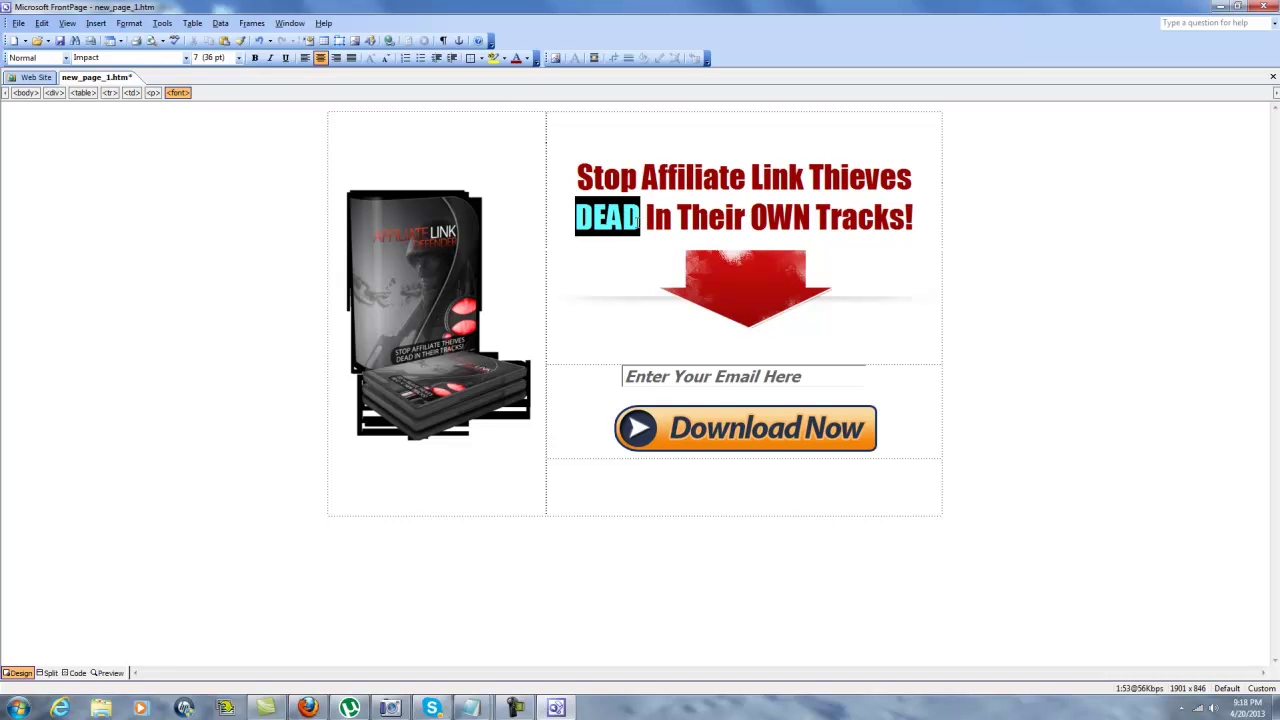
click(286, 58)
Put "Stop" in quotes and recolour it black using a colour sampled in More Colors.
click(578, 177)
text("Stop)
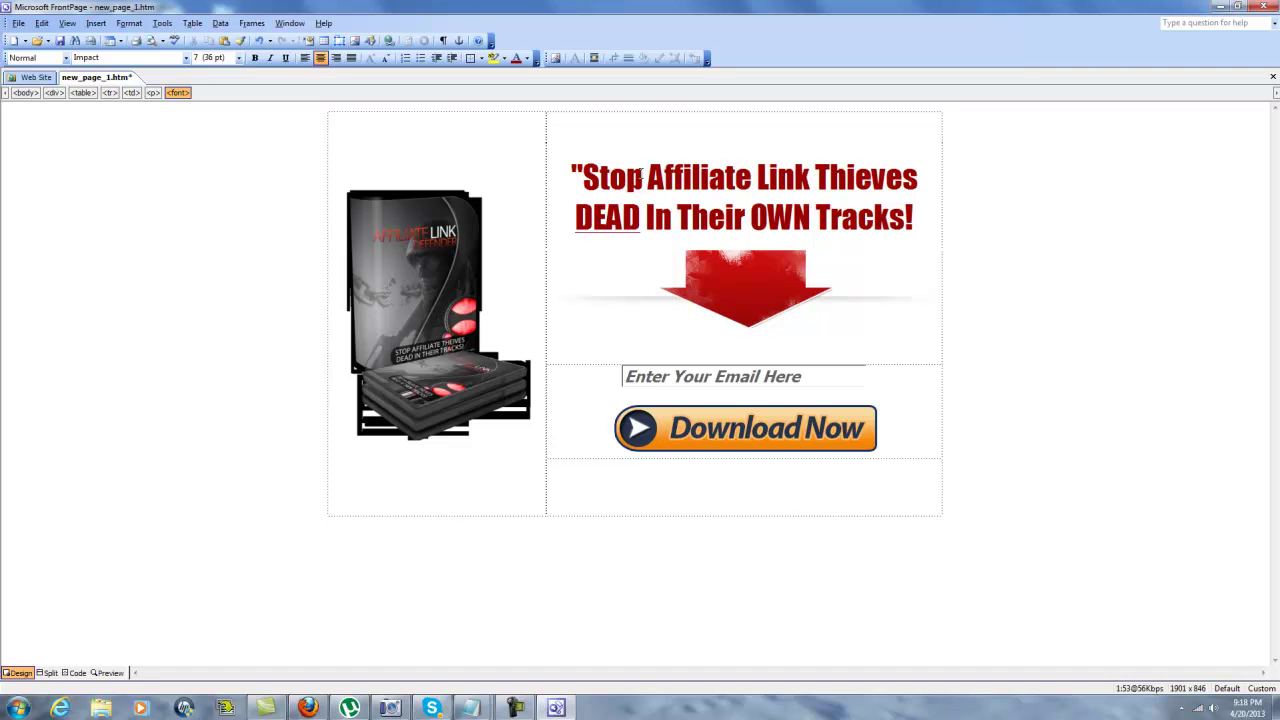
text(")
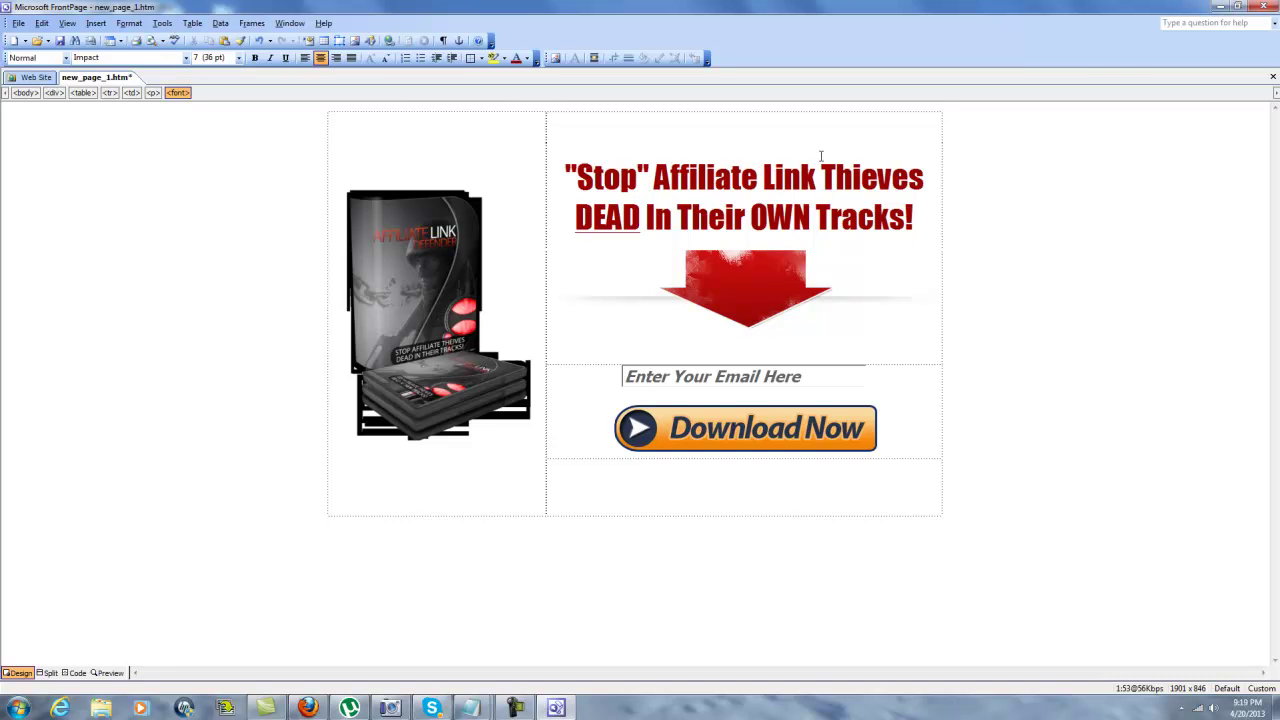
double_click(596, 178)
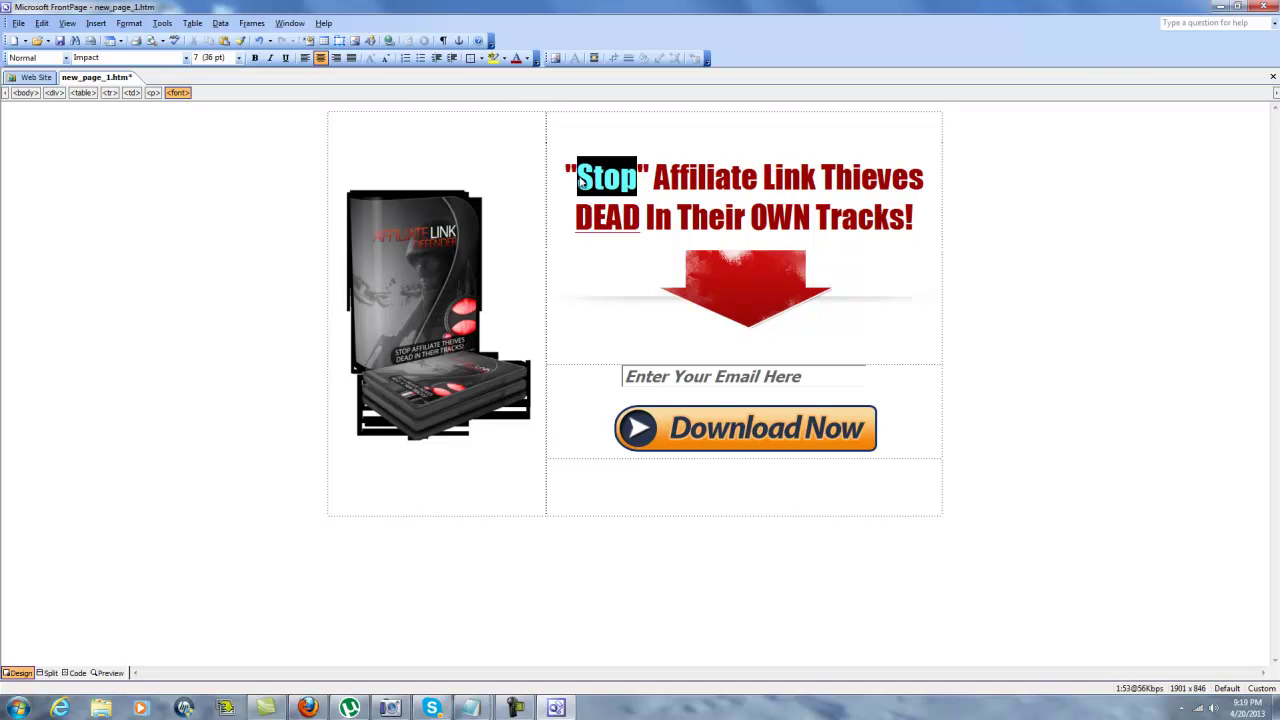
click(527, 58)
click(557, 177)
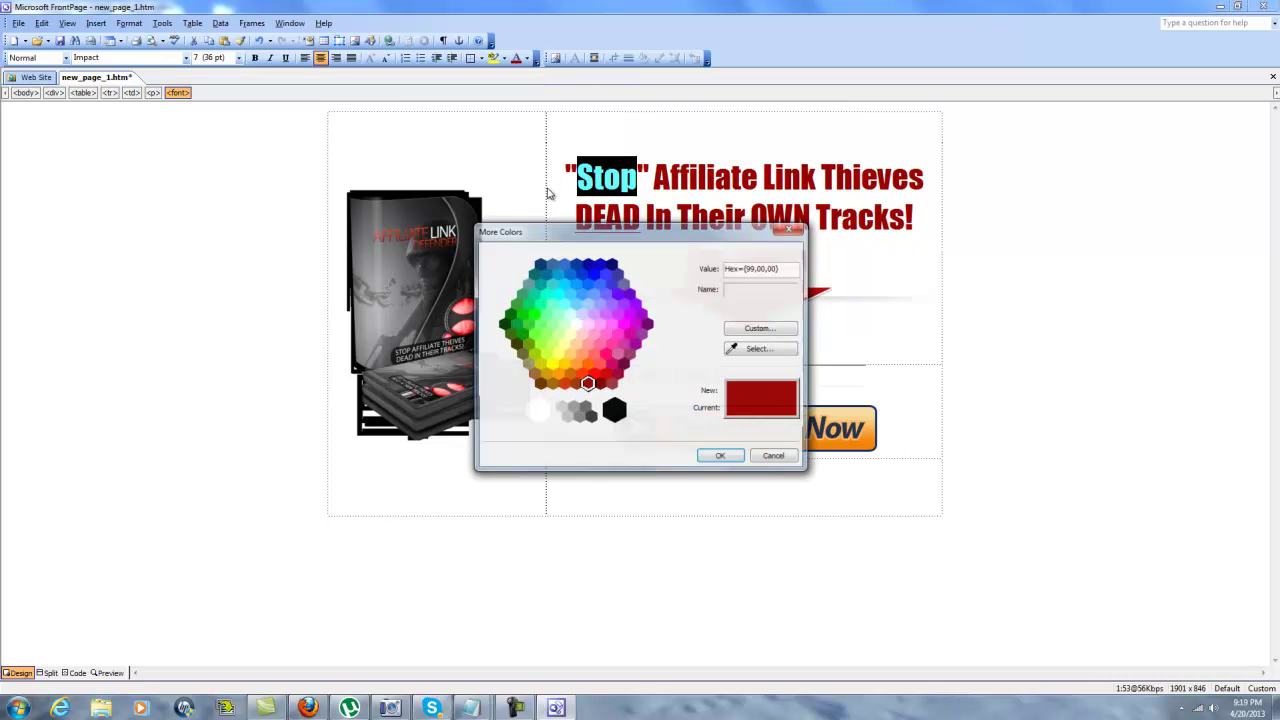
click(756, 348)
click(447, 187)
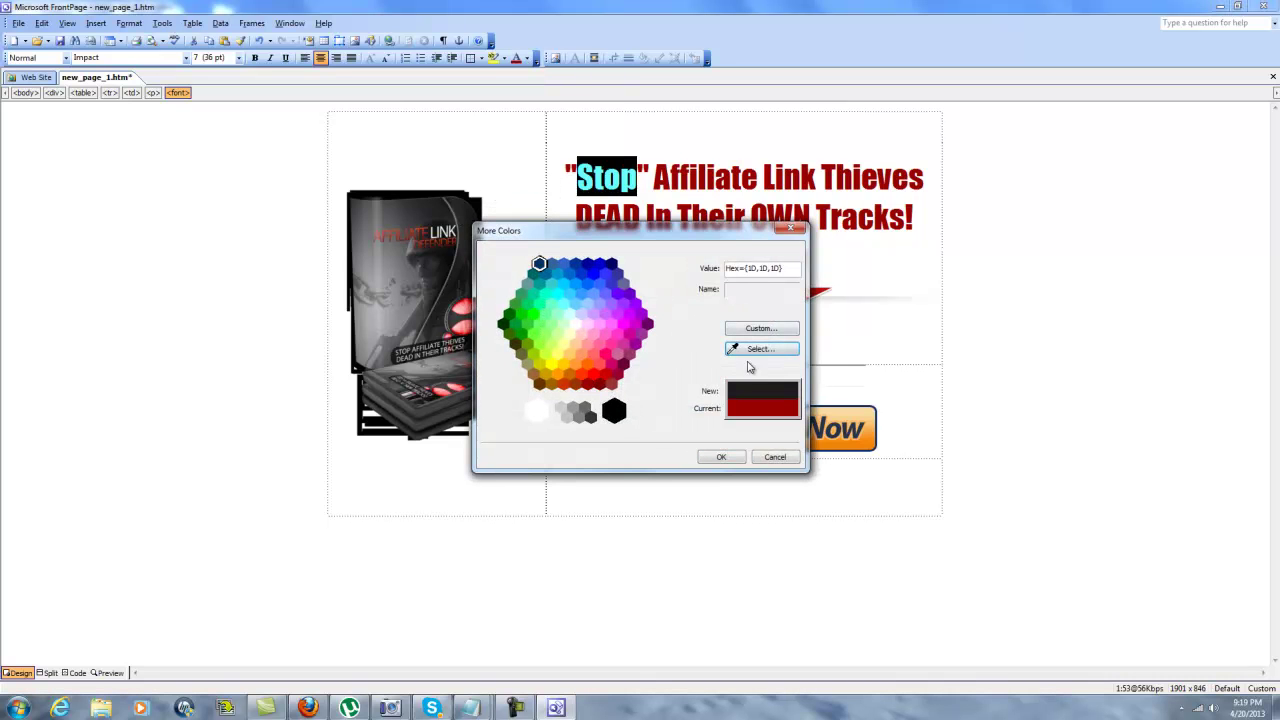
click(720, 457)
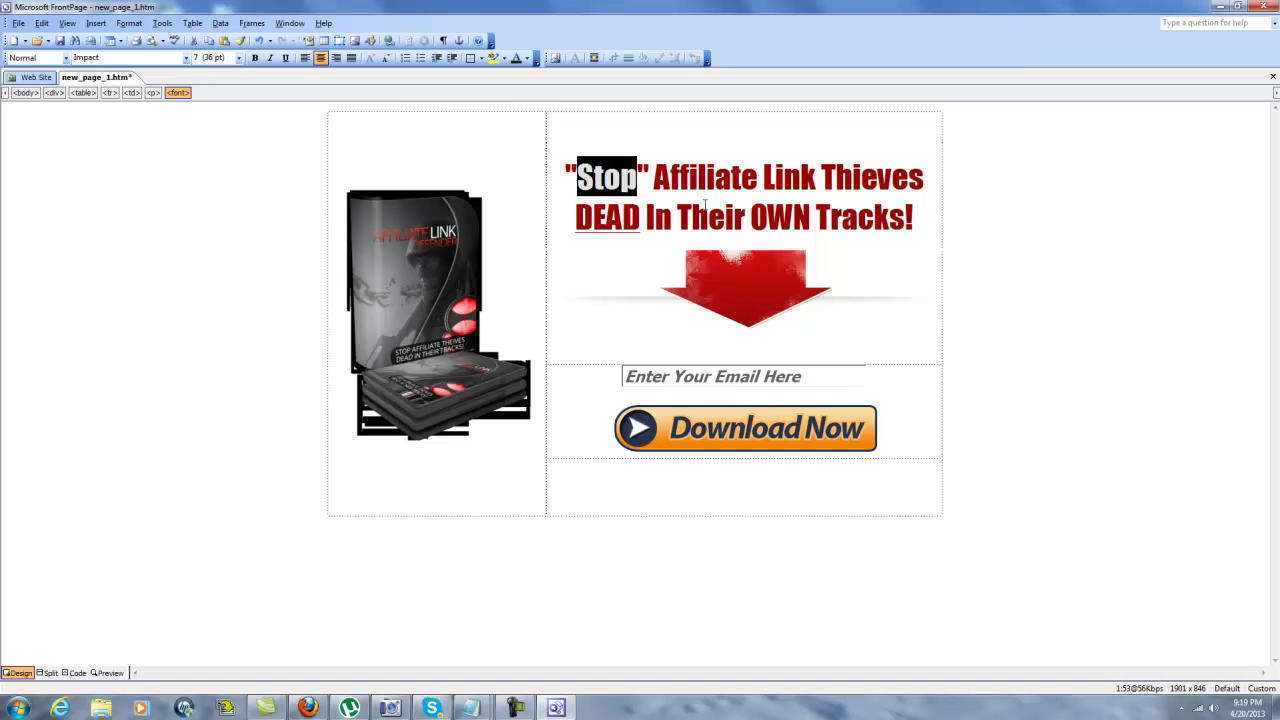
drag(646, 217, 905, 220)
Colour the words 'In Their OWN Tracks' black.
click(516, 59)
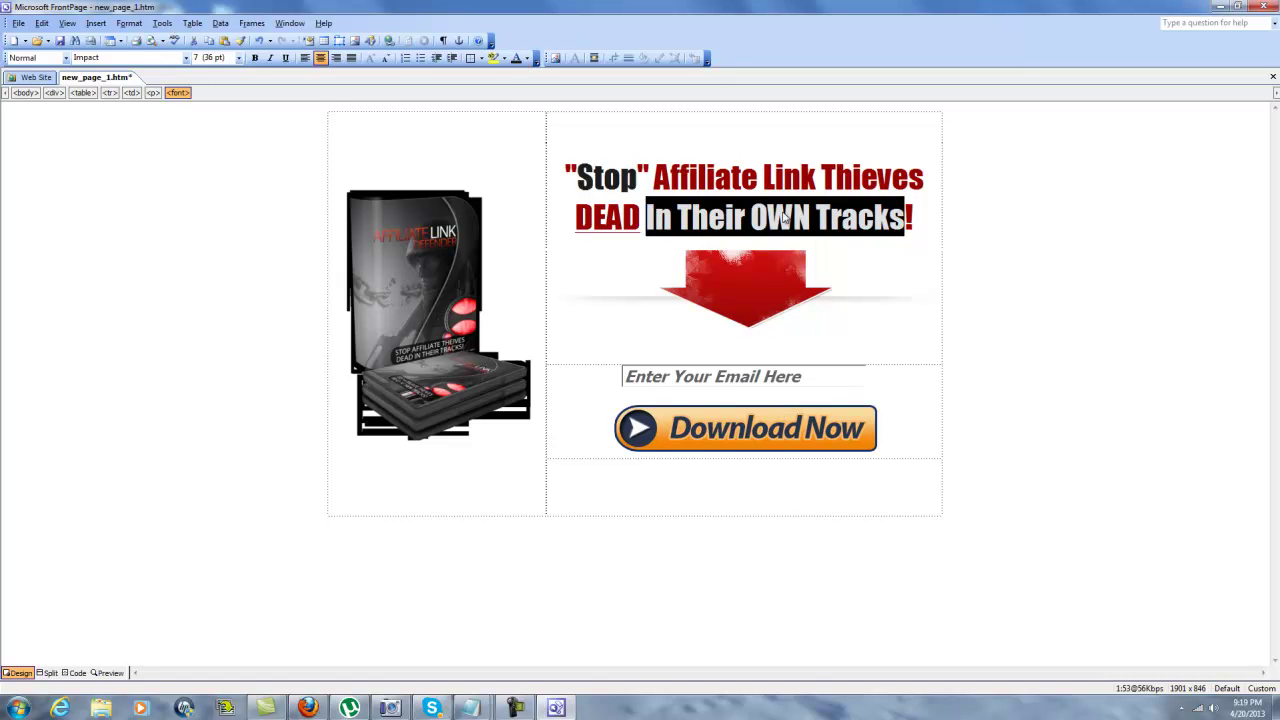
click(934, 347)
click(919, 427)
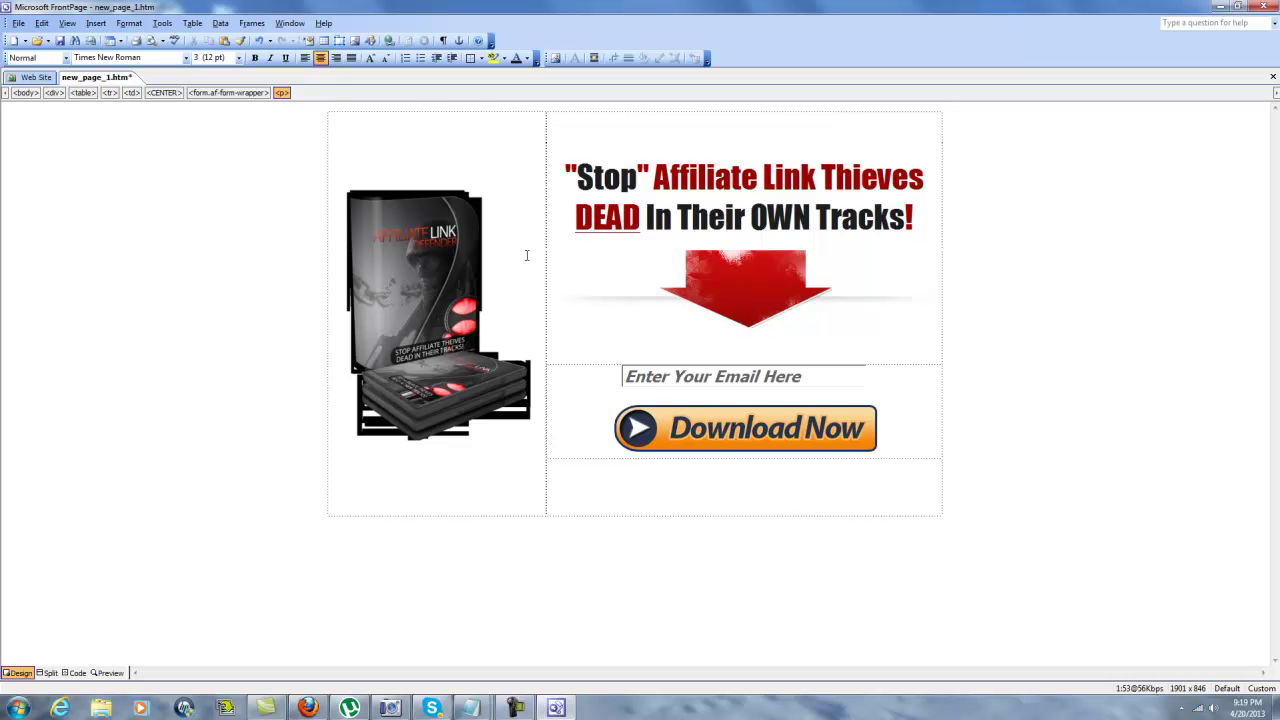
Enlarge and resample the product box image, then preview the page.
click(465, 310)
drag(533, 441, 612, 484)
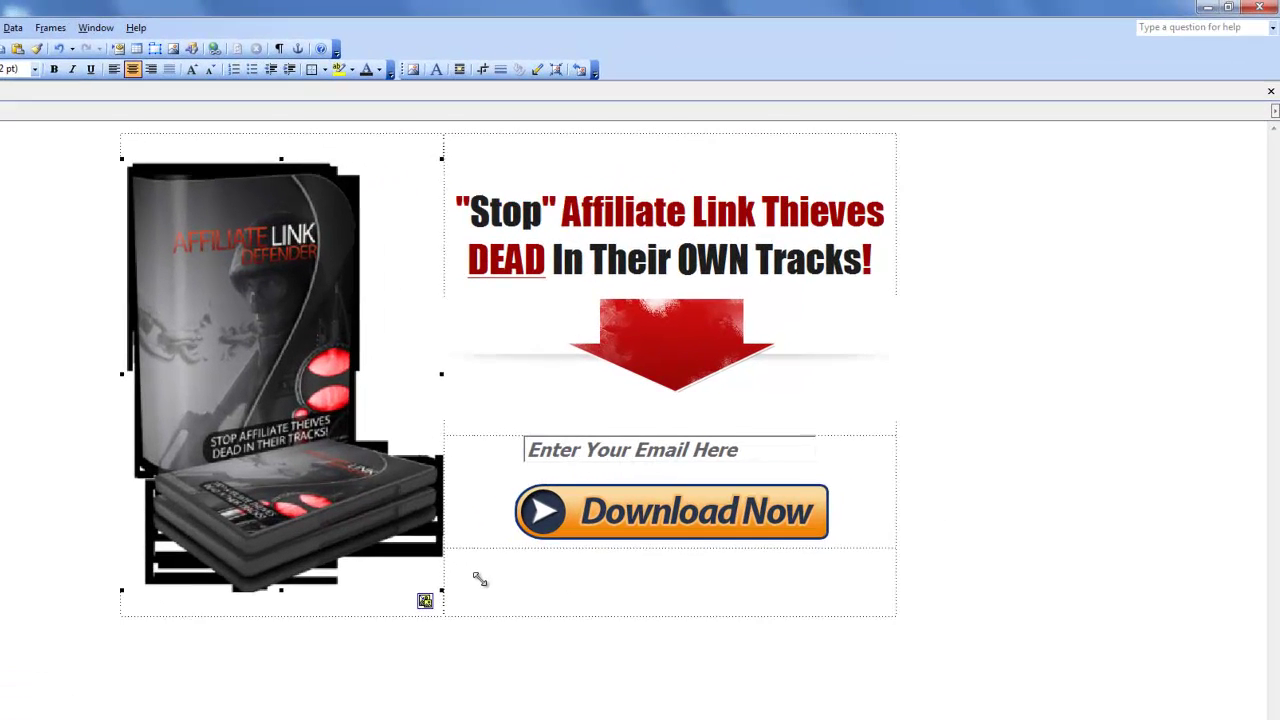
drag(451, 599, 443, 597)
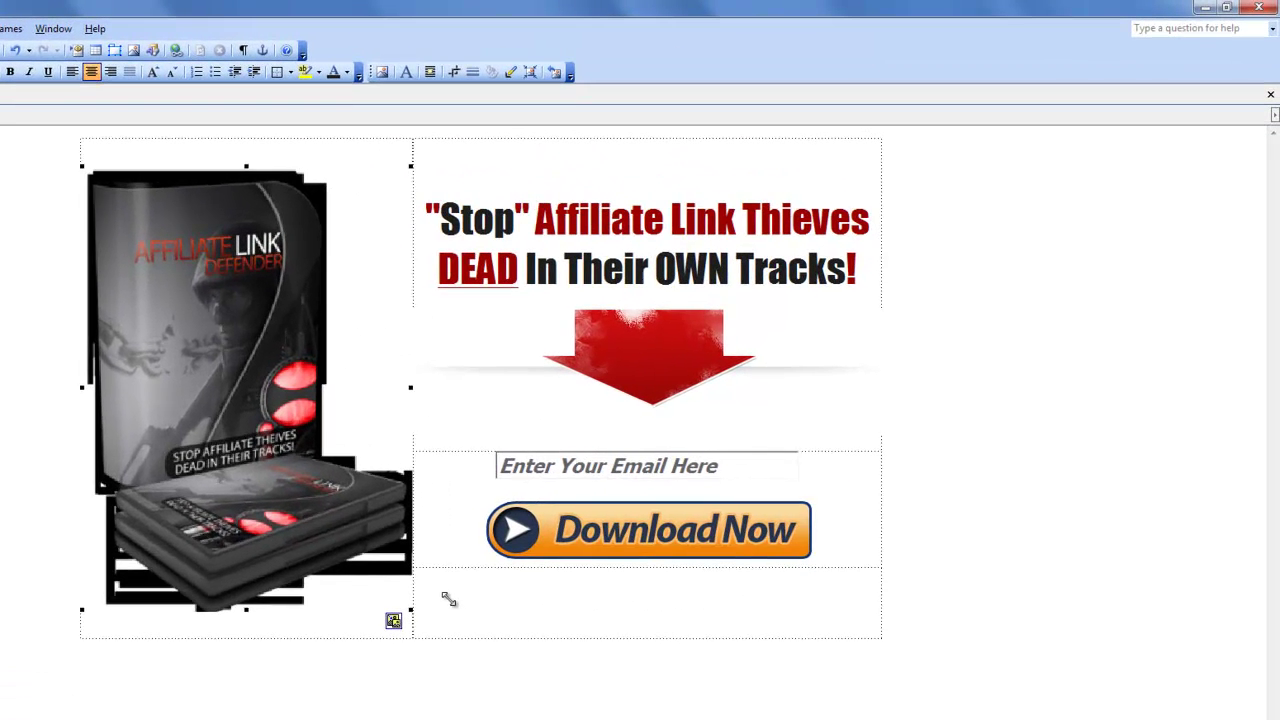
click(531, 72)
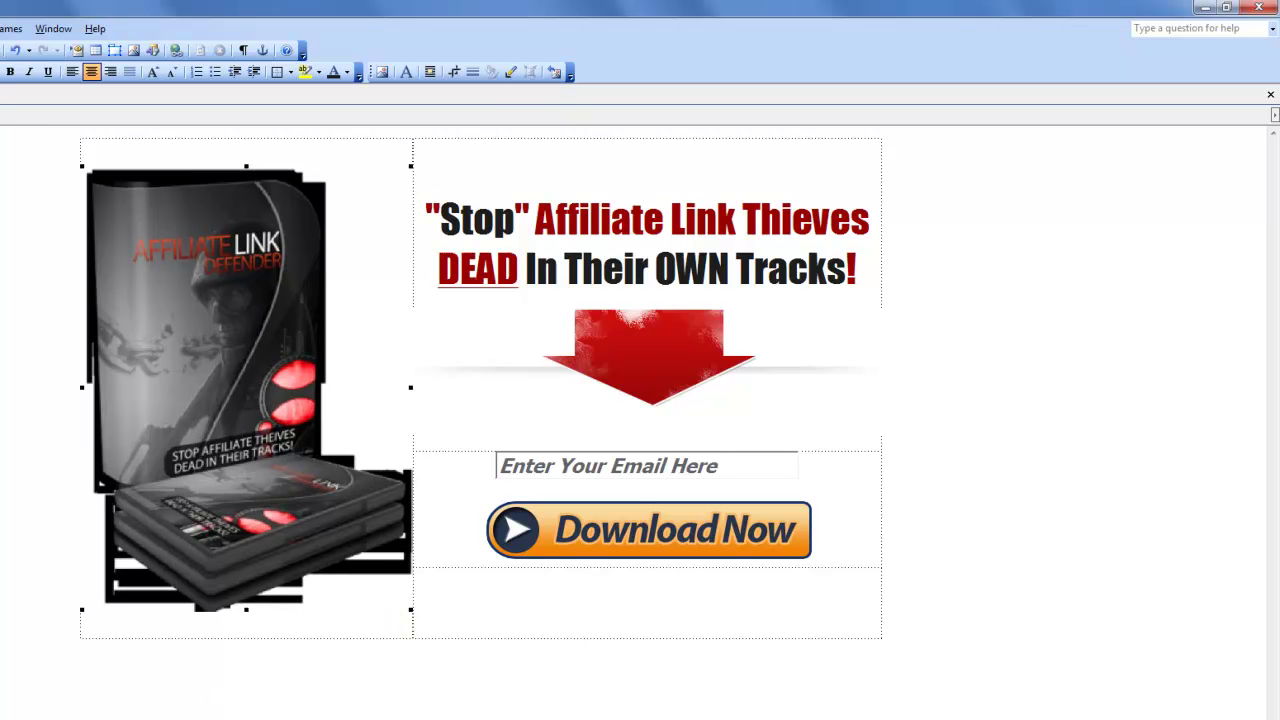
click(2, 717)
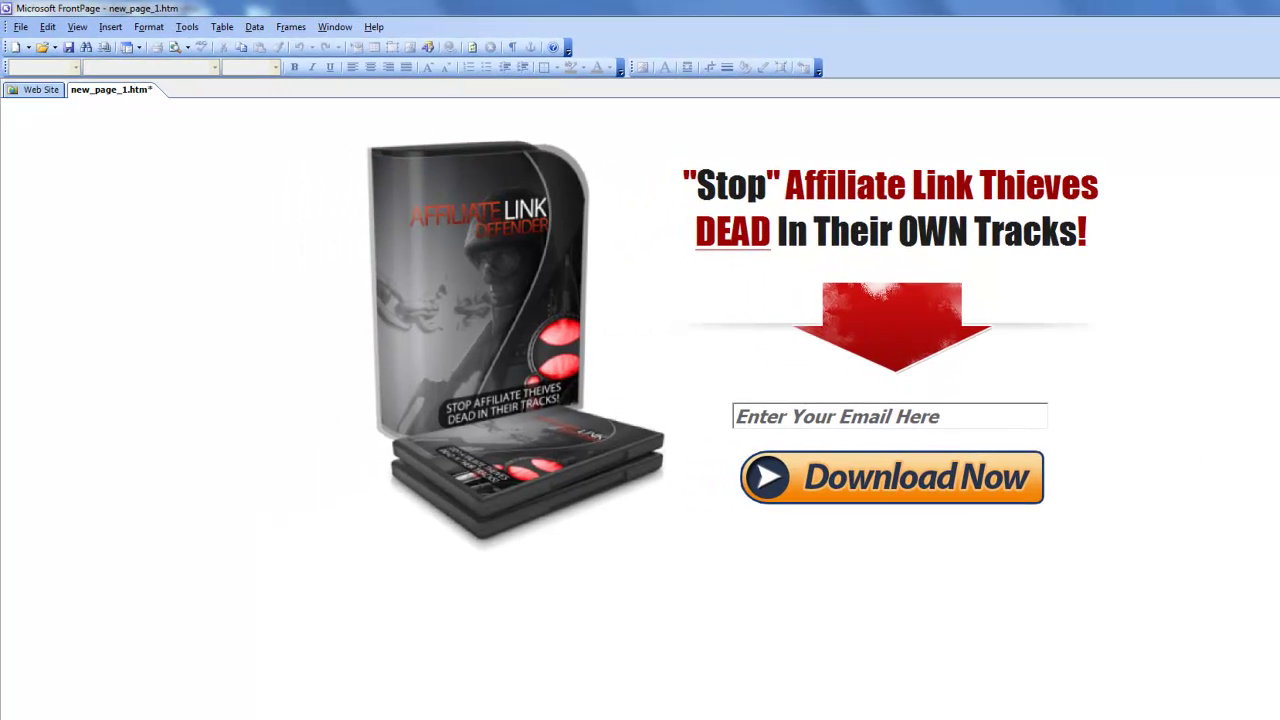
Add a new line below the headline and set its font to Tahoma.
click(643, 719)
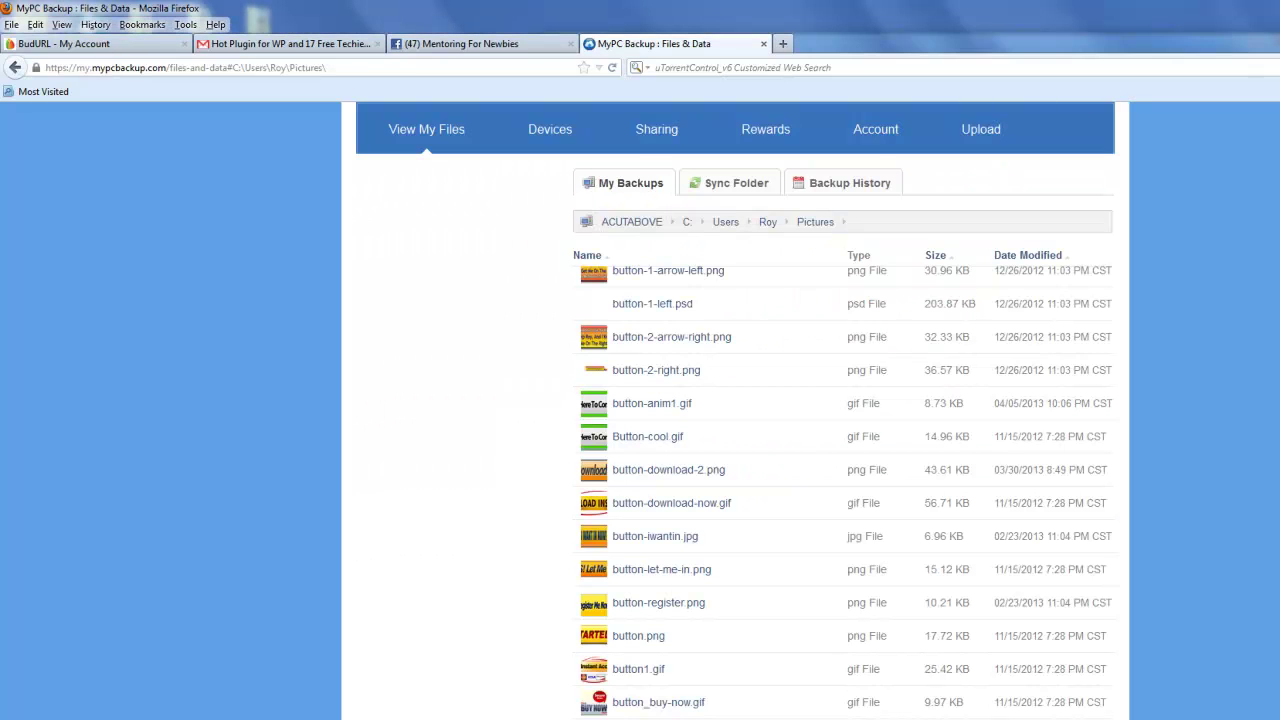
click(643, 719)
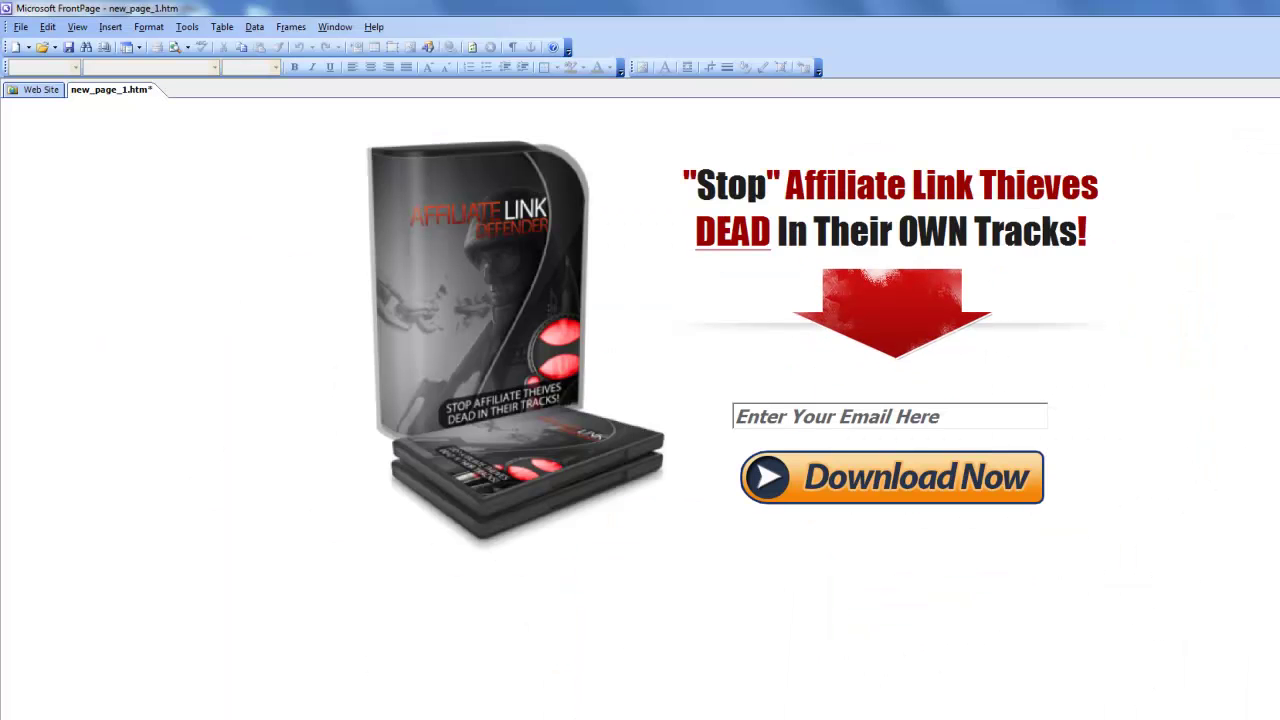
click(40, 719)
click(1107, 254)
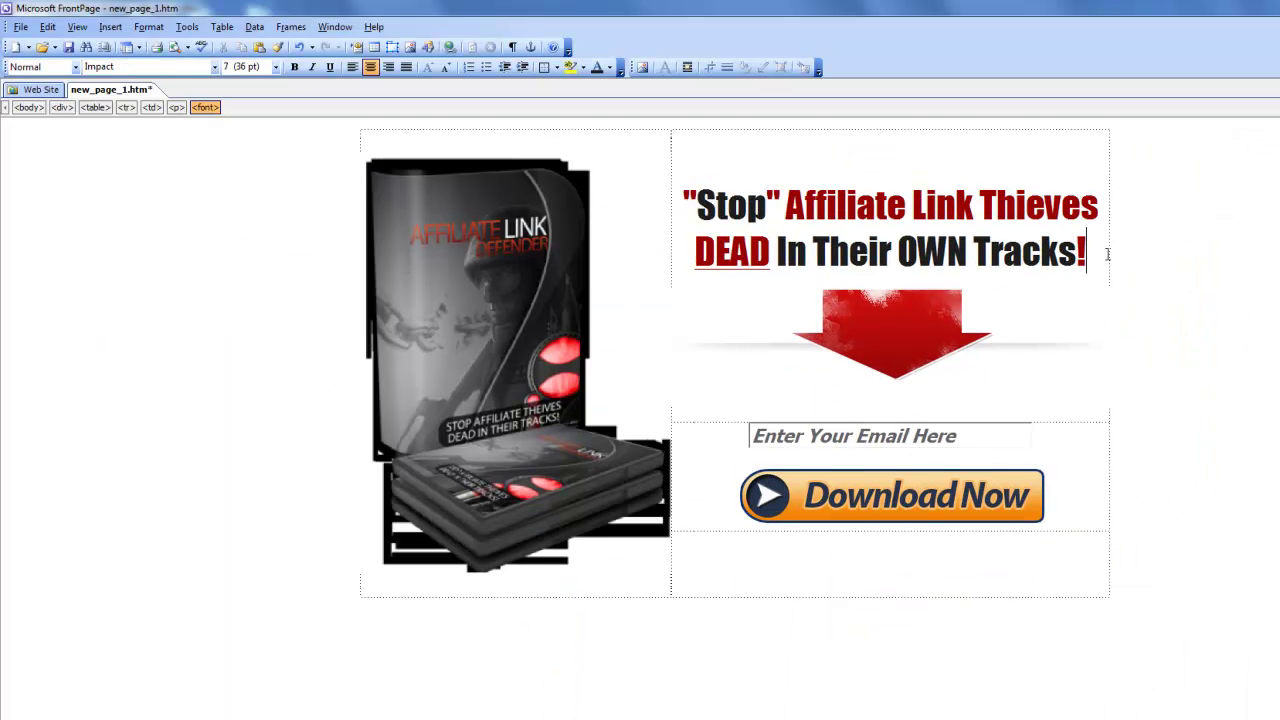
key(Return)
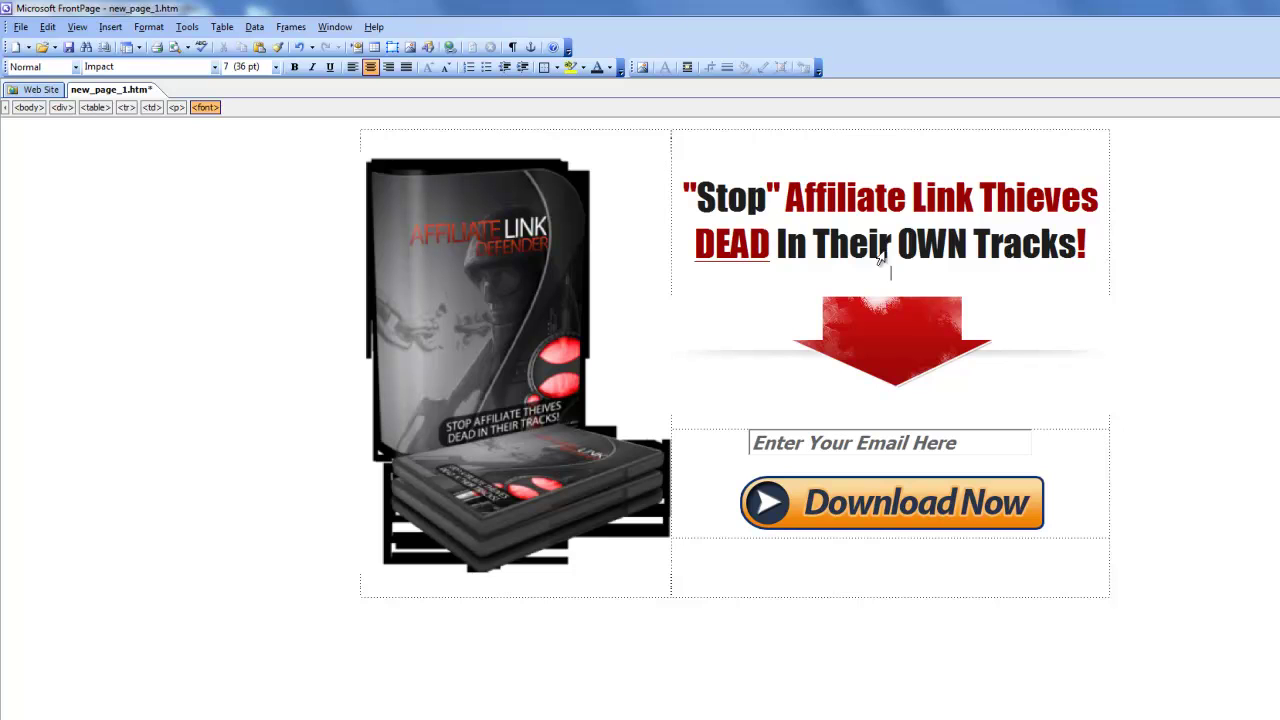
click(214, 67)
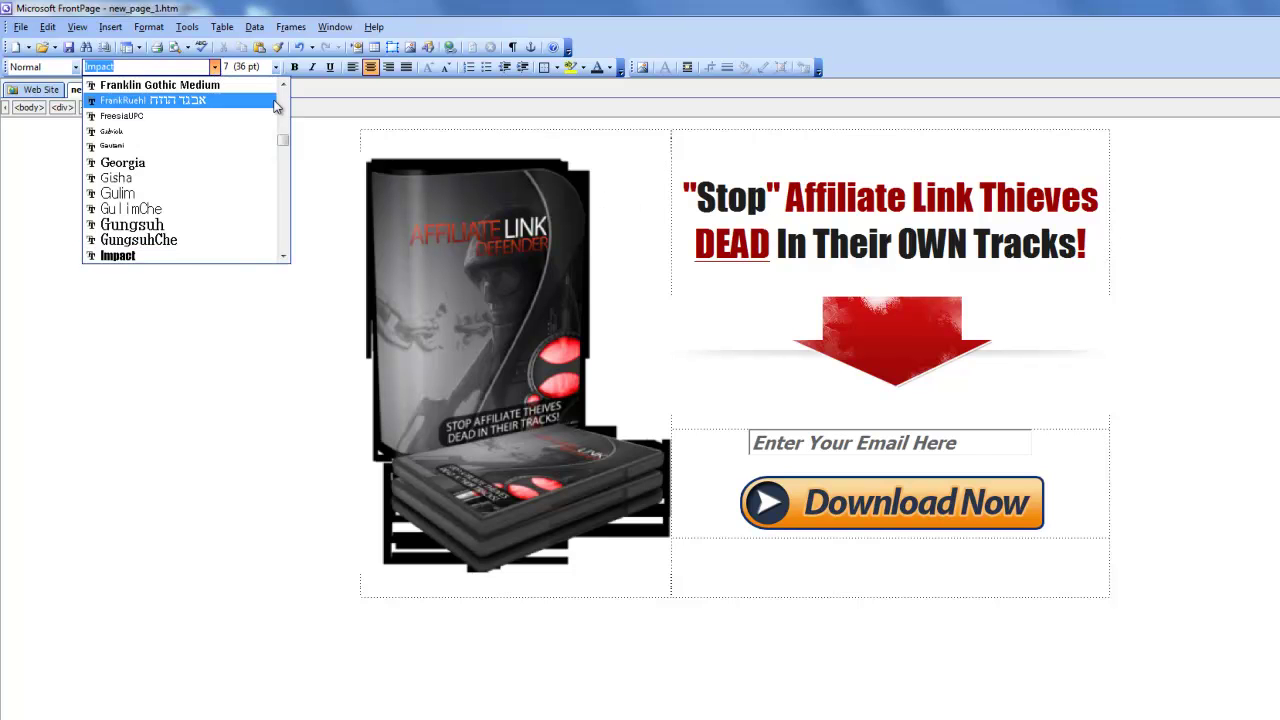
scroll(189, 126, down, 10)
text(Tahoma)
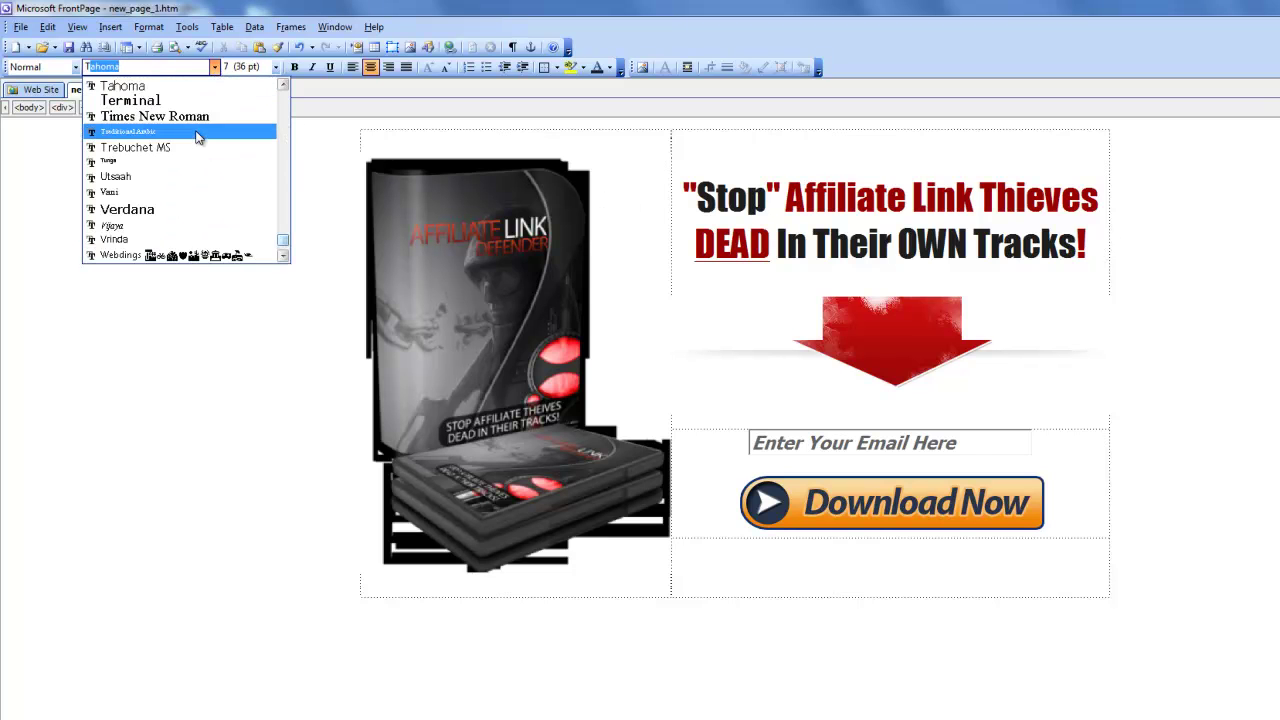
click(125, 86)
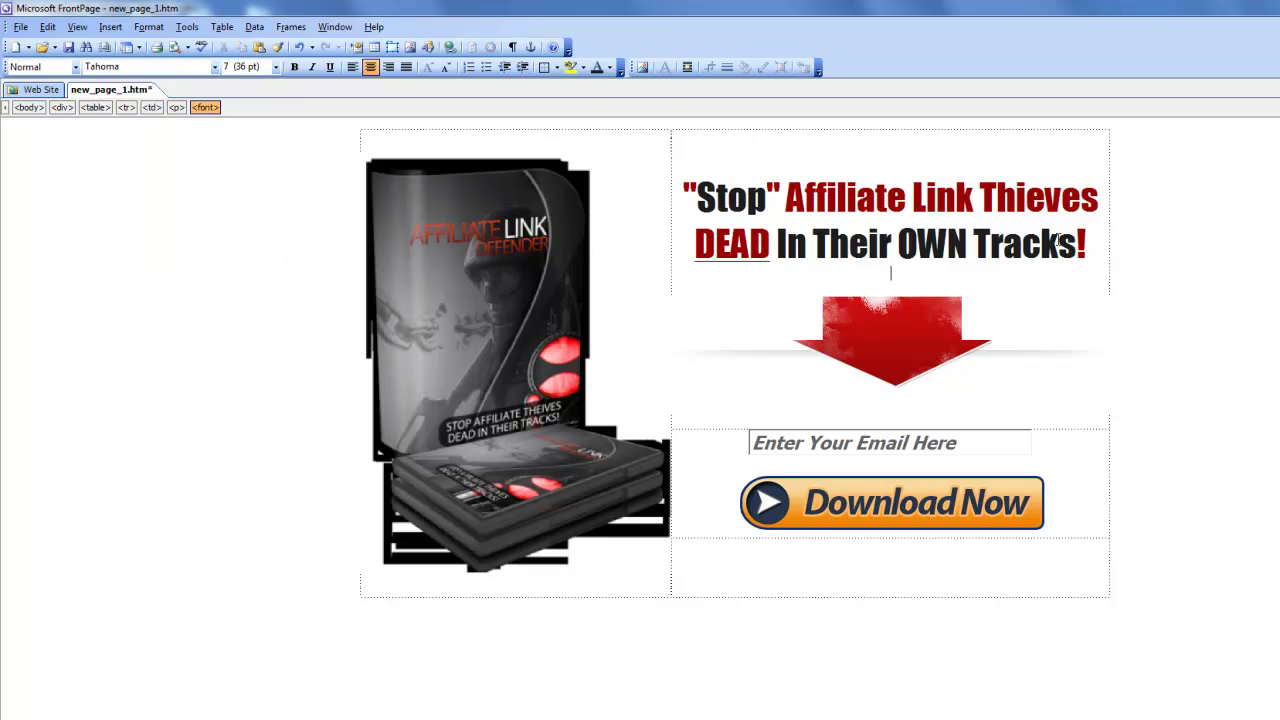
Highlight the 'GRAB MY FREE AFFILIATE SOFTWARE TODAY - LIMITED' subheadline yellow and add an empty line below it.
drag(1087, 273, 700, 273)
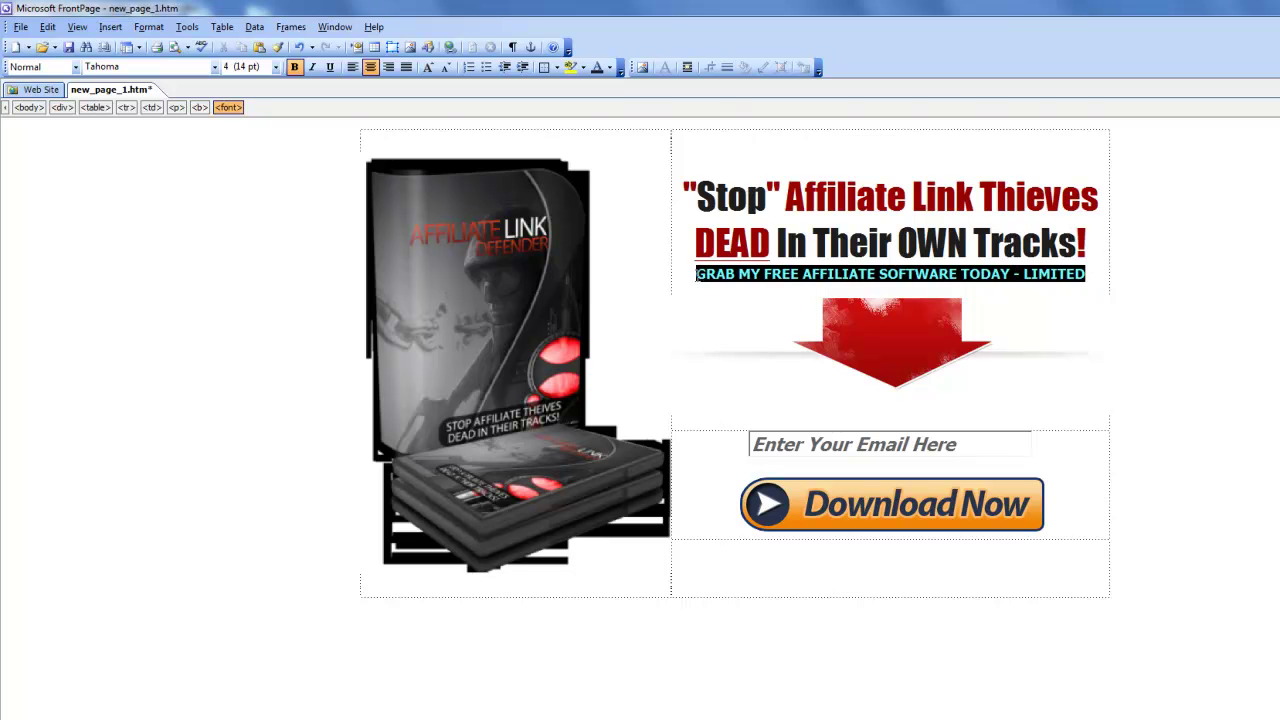
click(571, 67)
drag(1023, 273, 1087, 274)
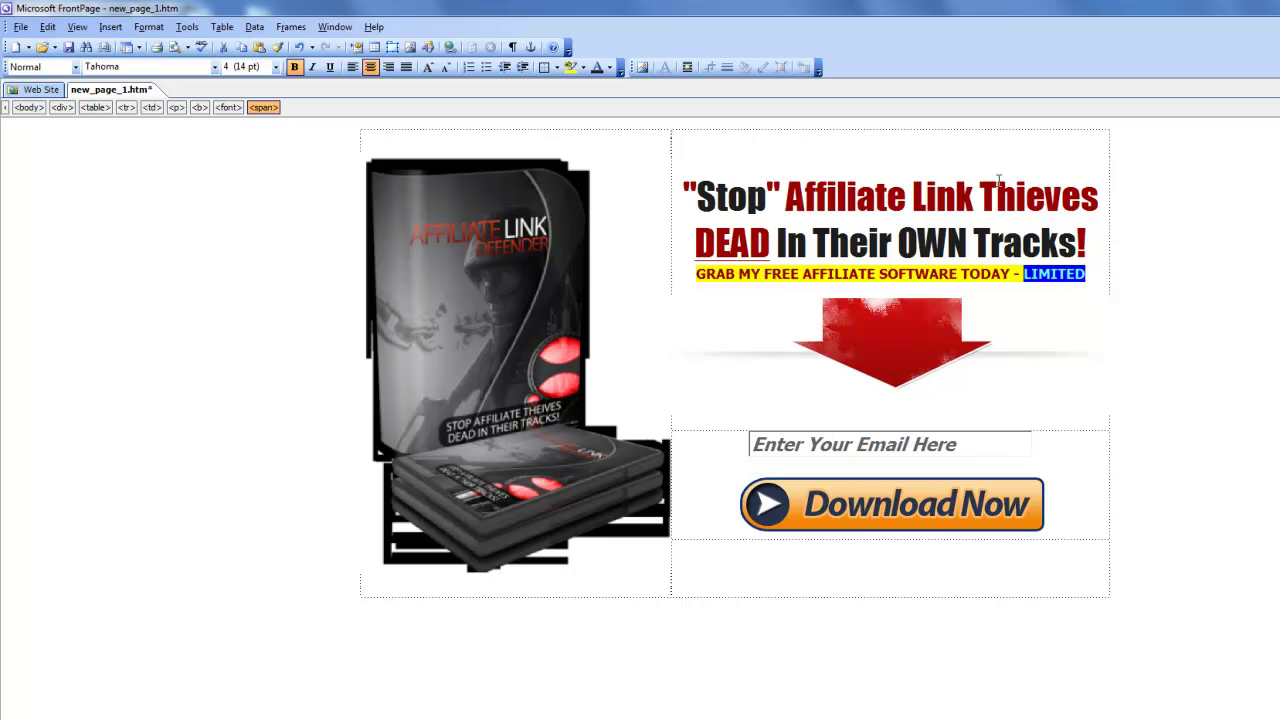
drag(1010, 273, 696, 272)
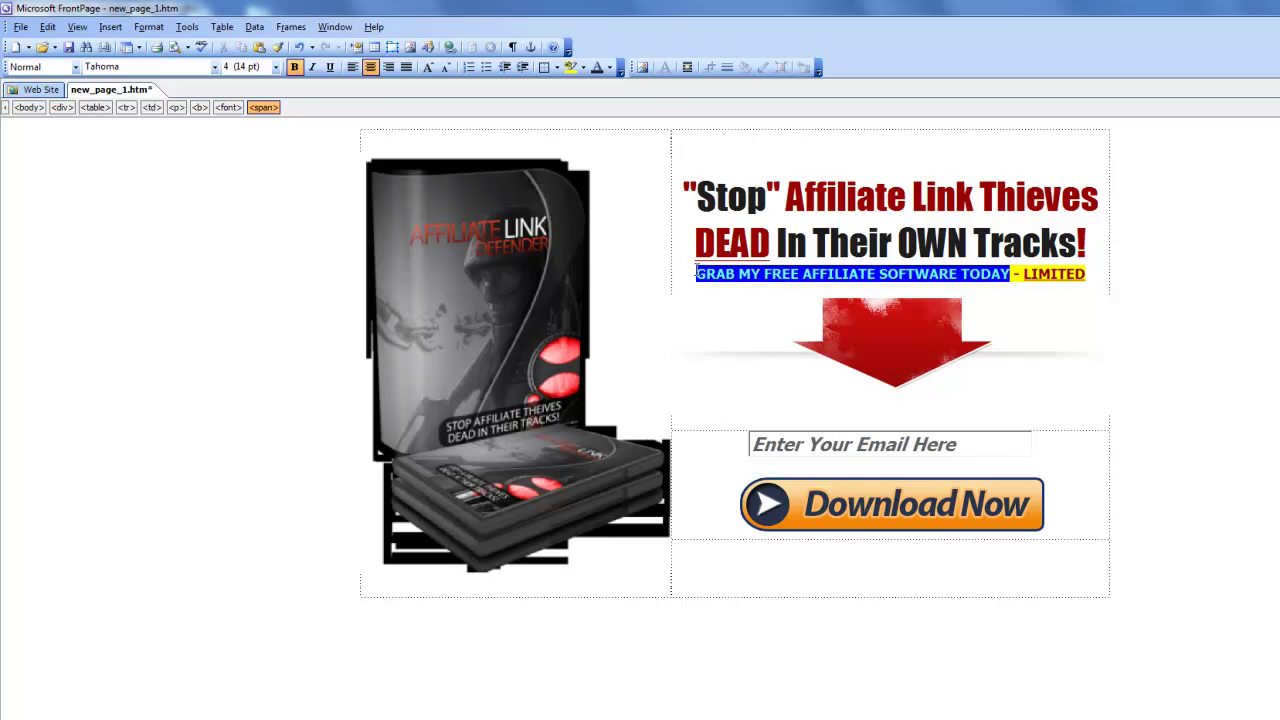
click(1093, 277)
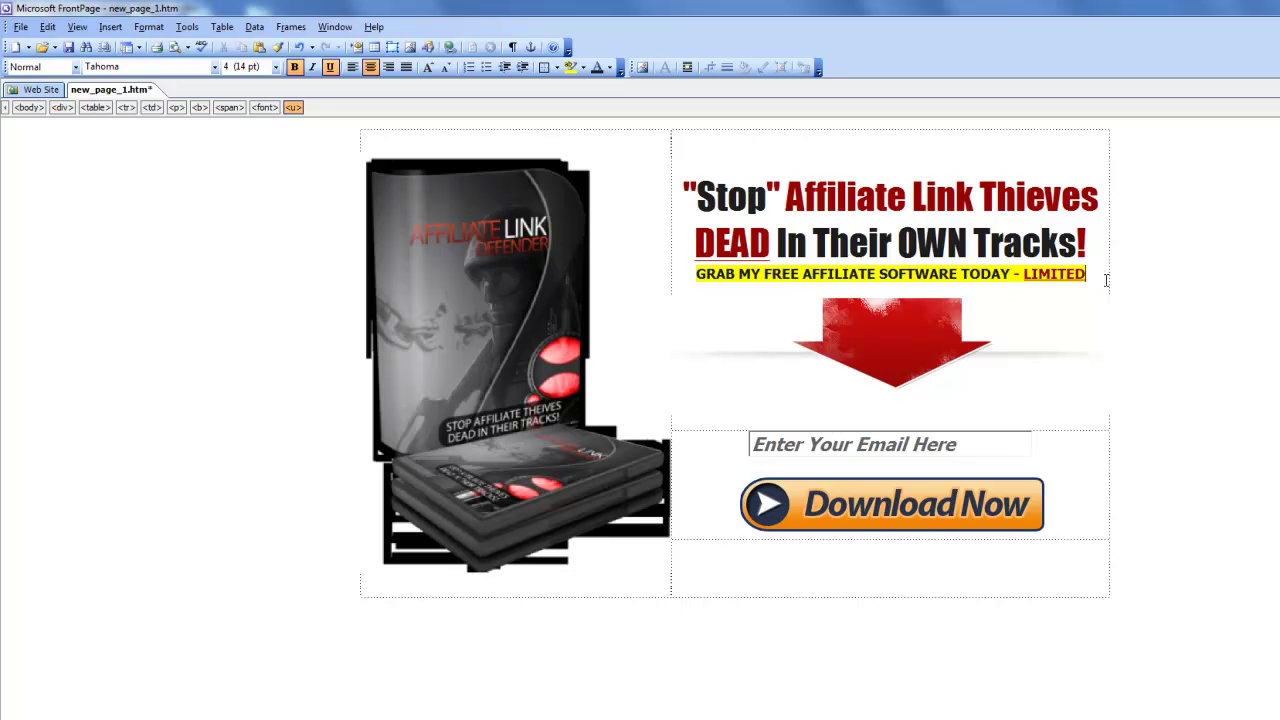
key(Return)
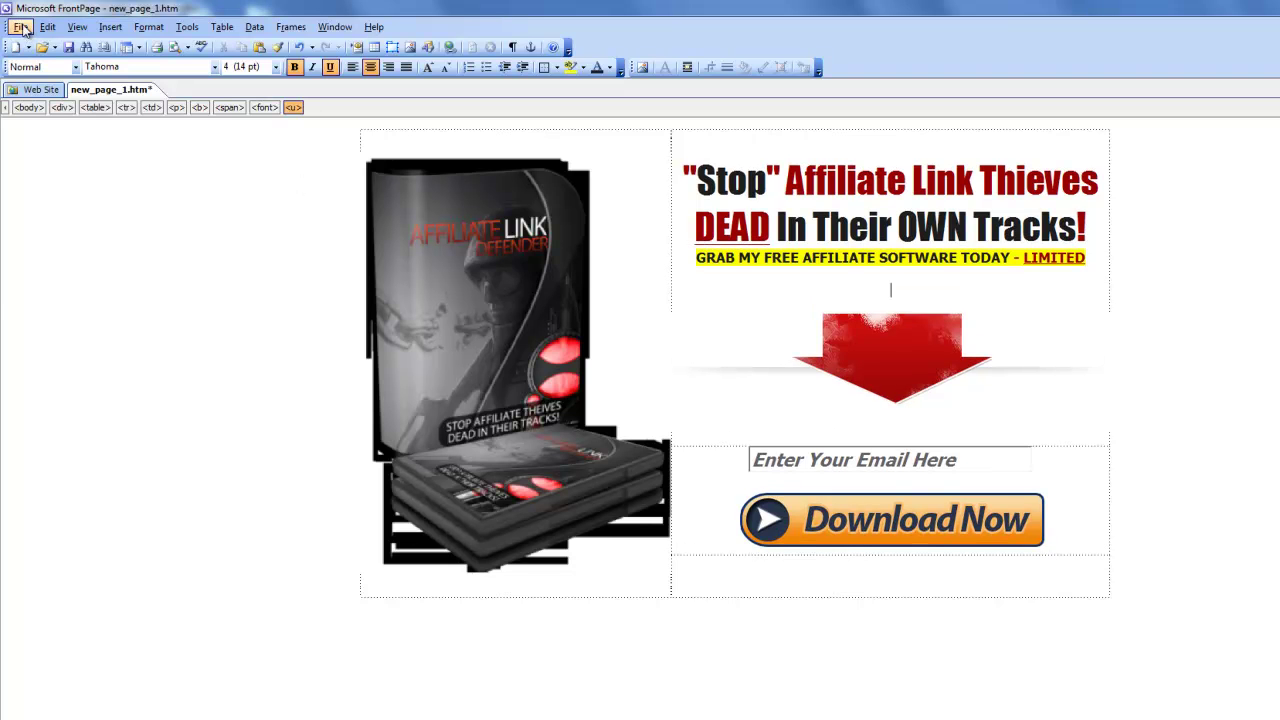
Start Save As and create a new folder named affiliate-cloaker-software.
click(22, 27)
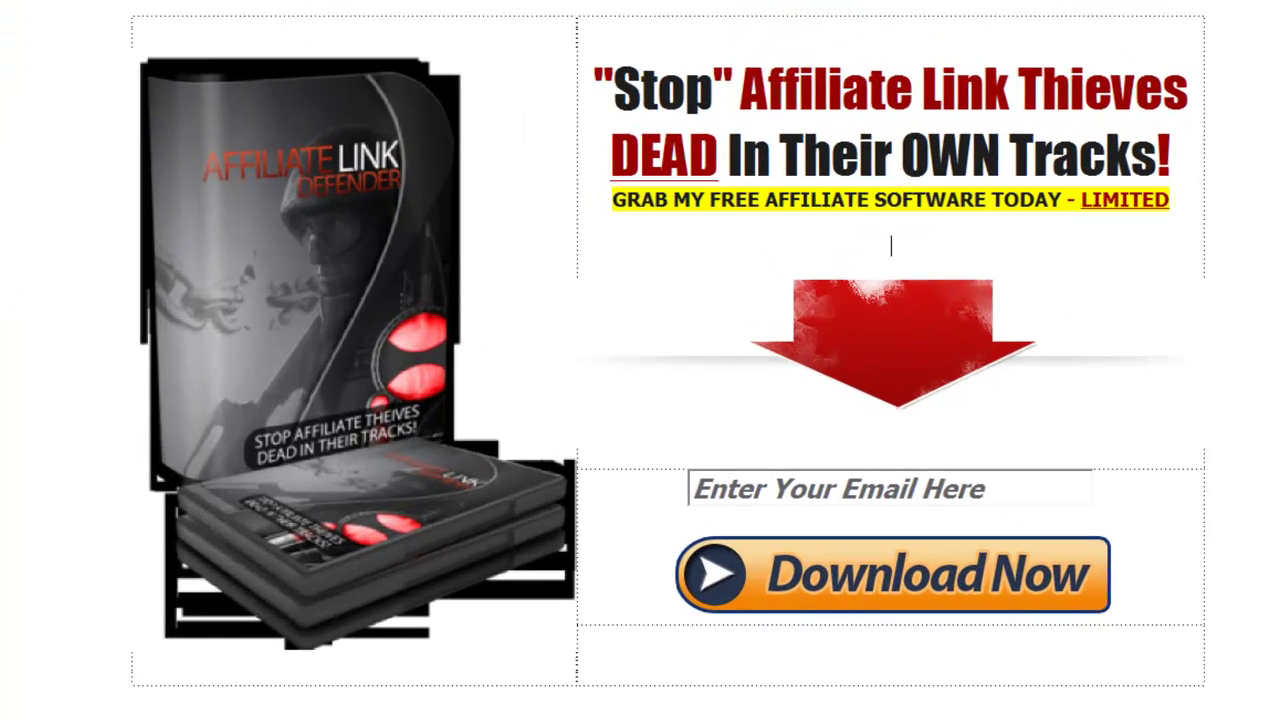
key(ctrl+s)
click(836, 224)
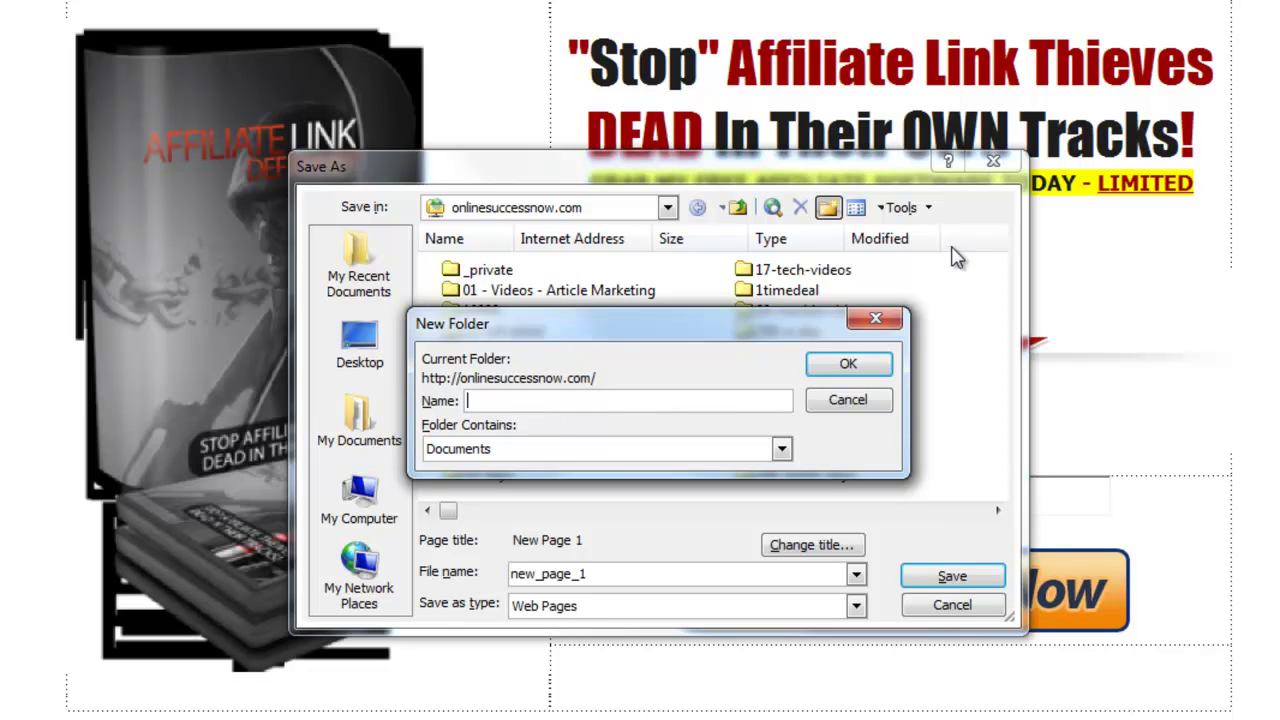
text(AFFILIATE-LINK-S)
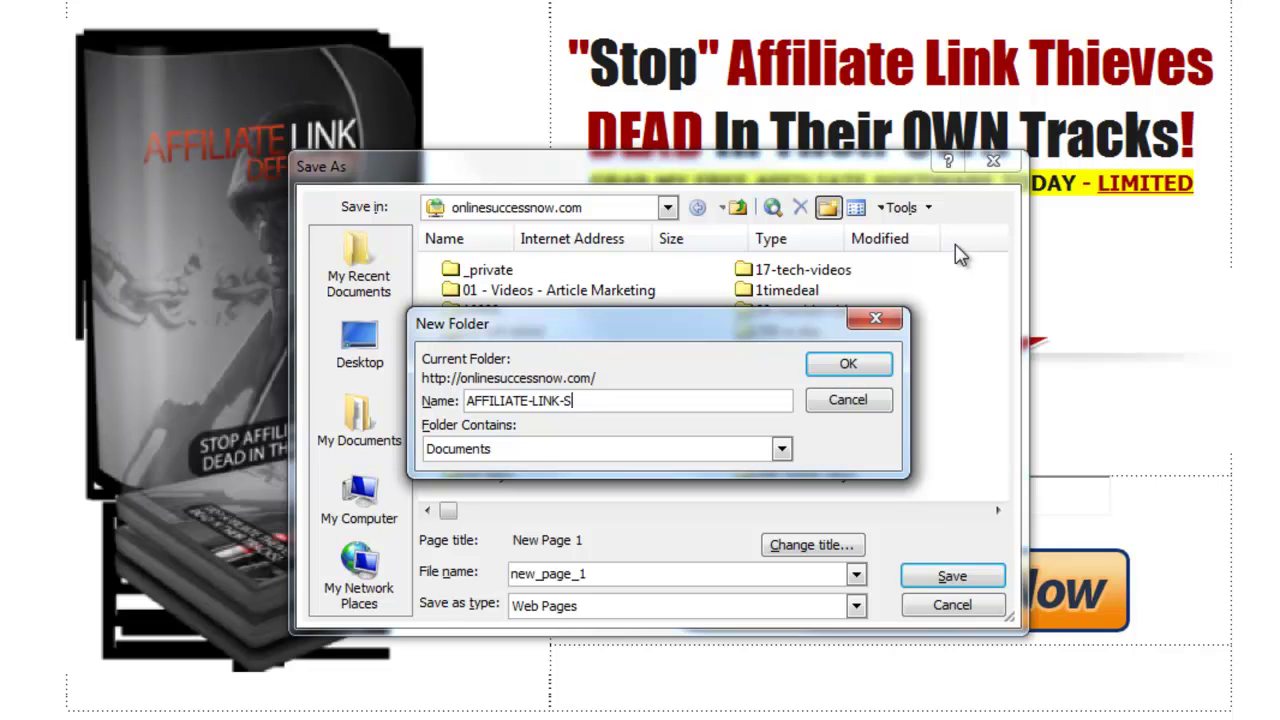
key(BackSpace)
key(BackSpace)
key(BackSpace)
key(BackSpace)
key(BackSpace)
key(BackSpace)
key(BackSpace)
key(BackSpace)
key(BackSpace)
key(BackSpace)
key(BackSpace)
key(BackSpace)
key(BackSpace)
key(BackSpace)
key(BackSpace)
text(affiliate)
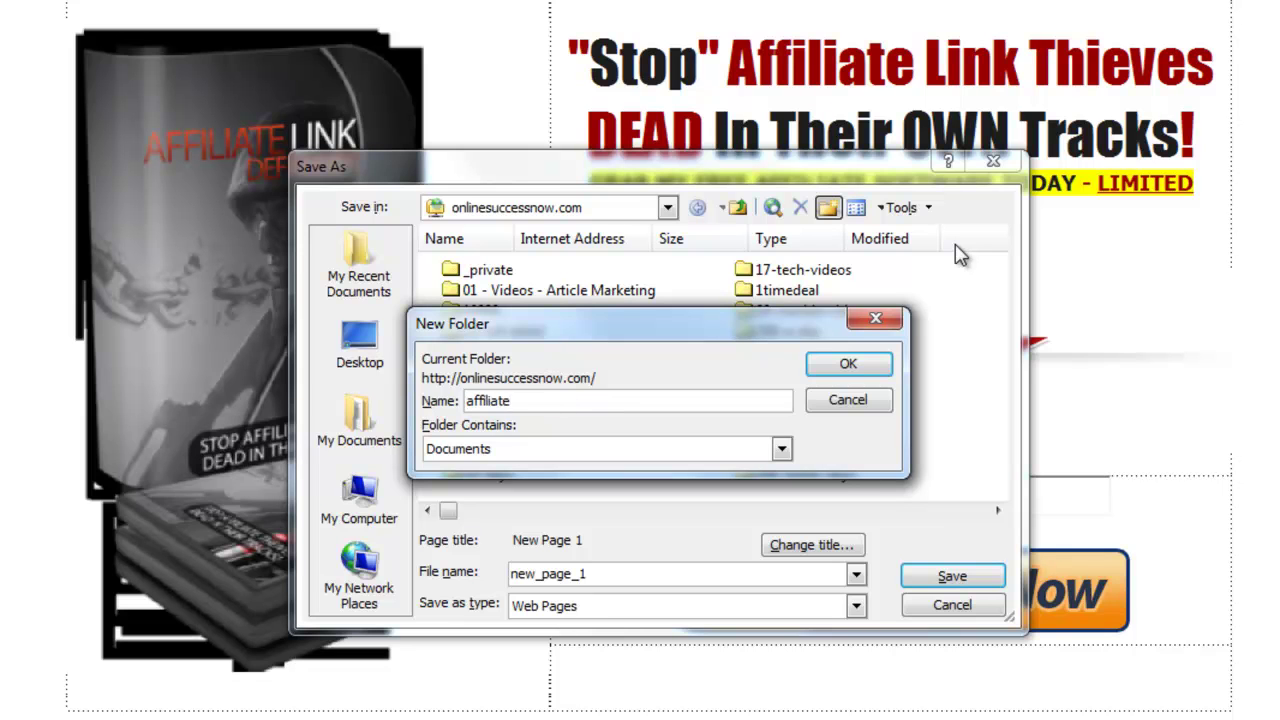
text(-cloaker-software)
click(847, 365)
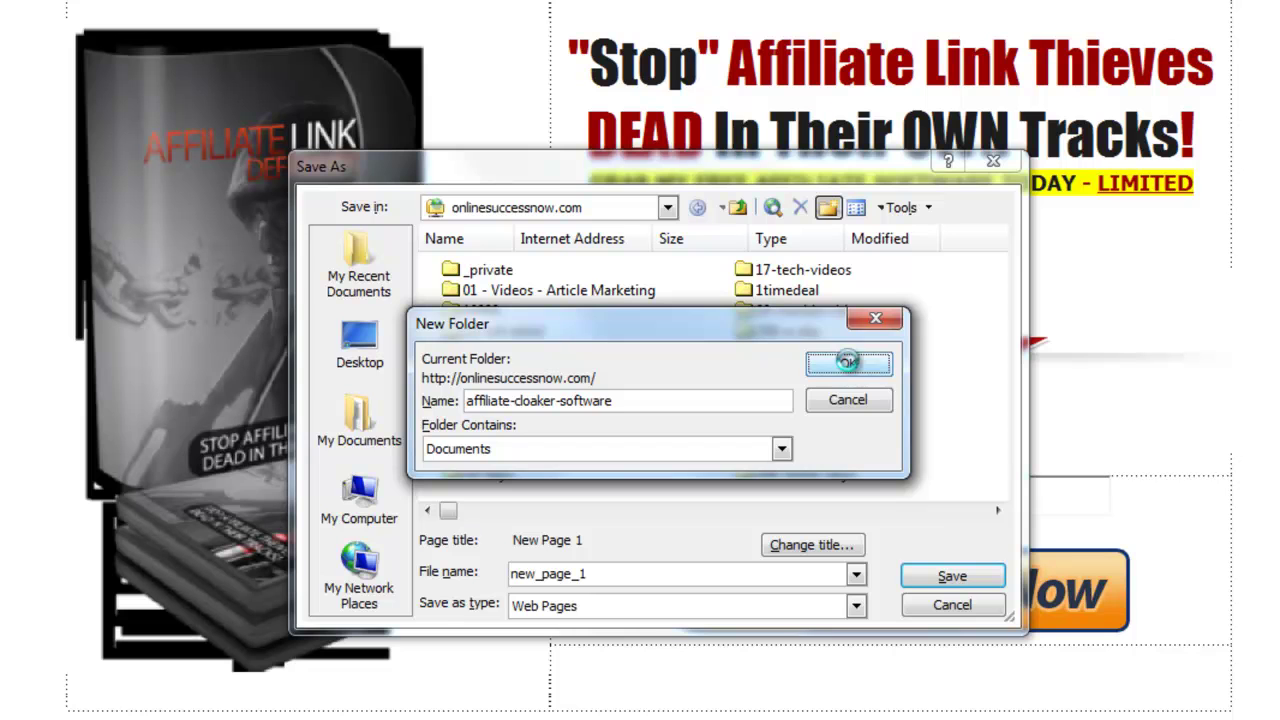
Set the page title to 'Affiliate Link Software, Cloaking Software Free'.
click(811, 548)
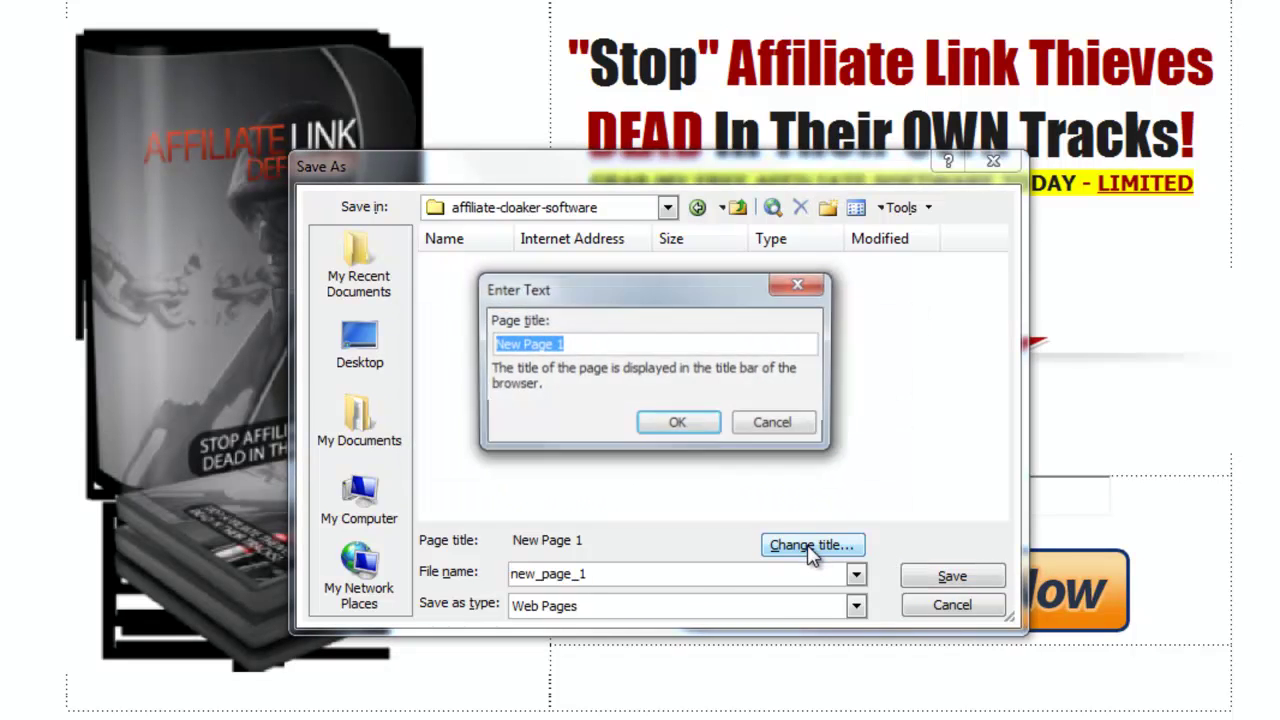
text(A)
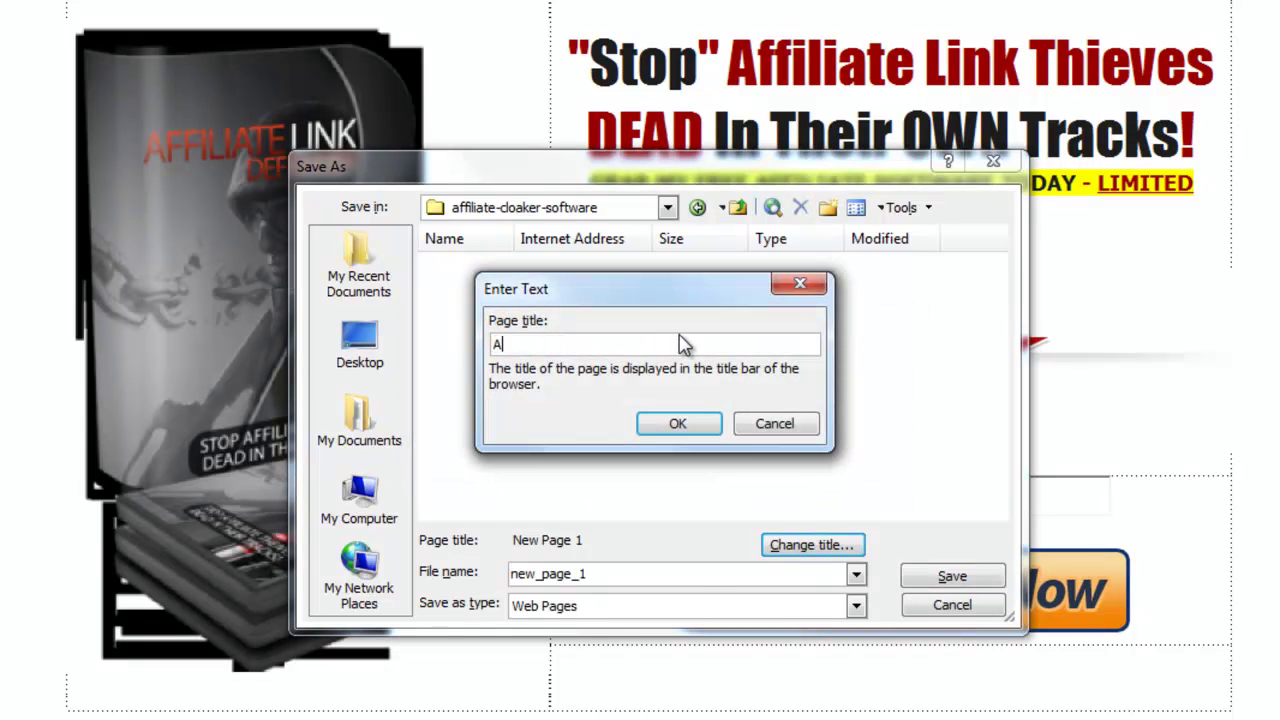
text(ffiliate Link Software, Cloaking Software Free)
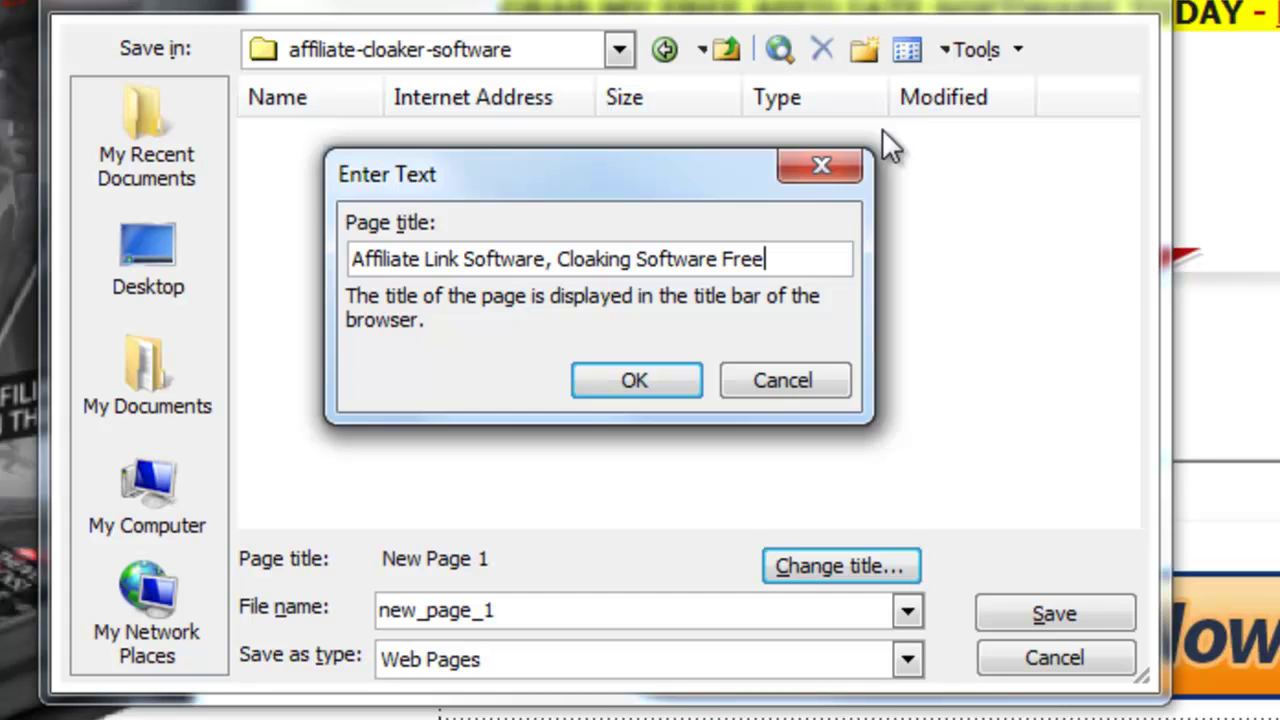
key(Return)
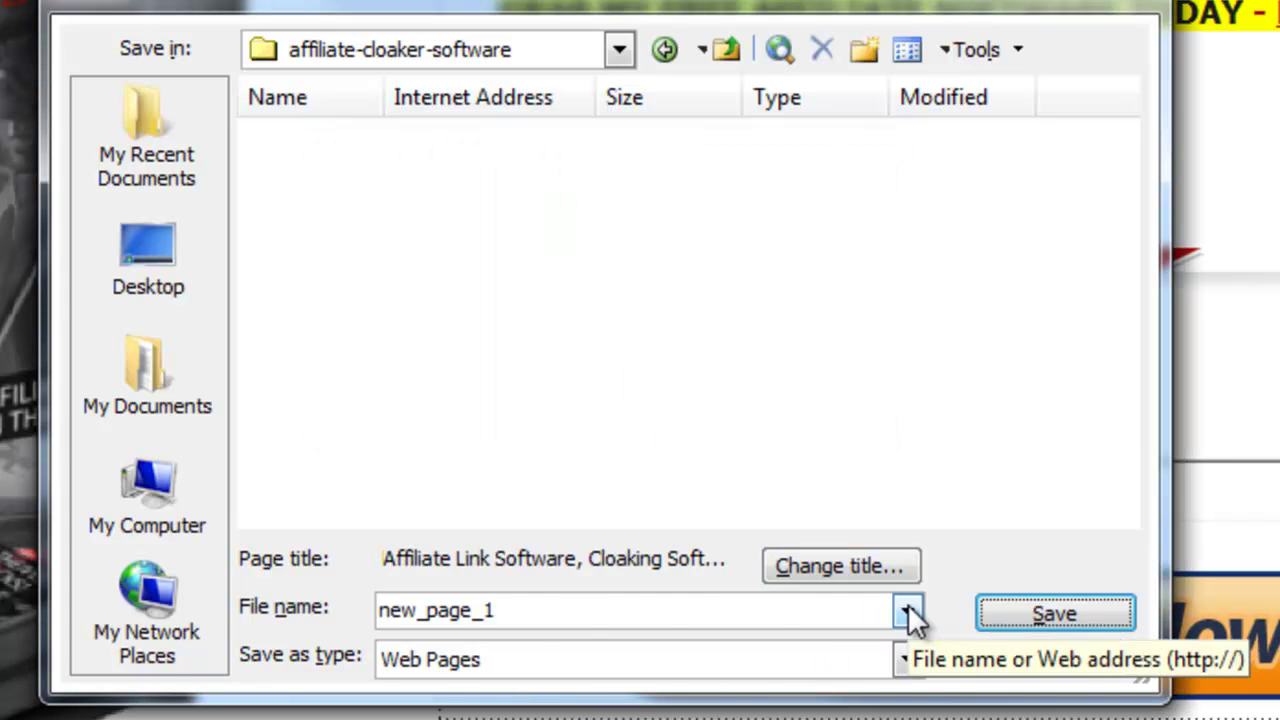
Save the page as index.html and save its three embedded images alongside it.
click(907, 603)
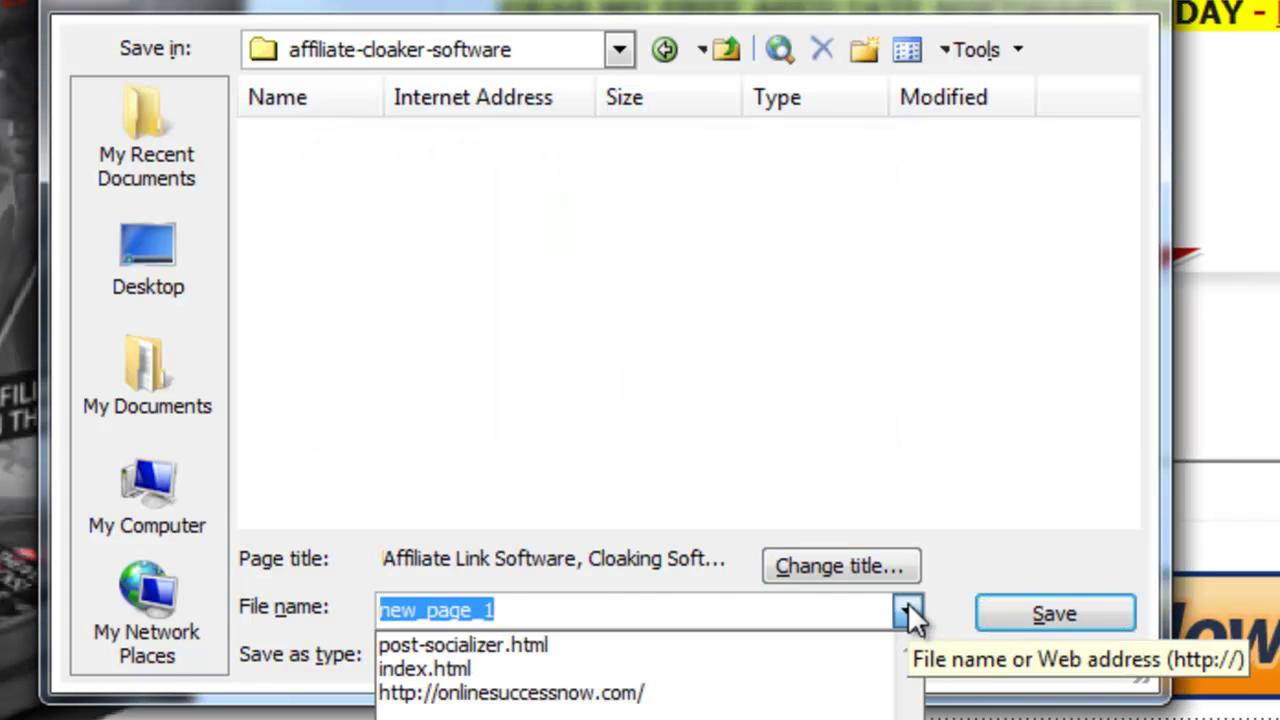
click(455, 667)
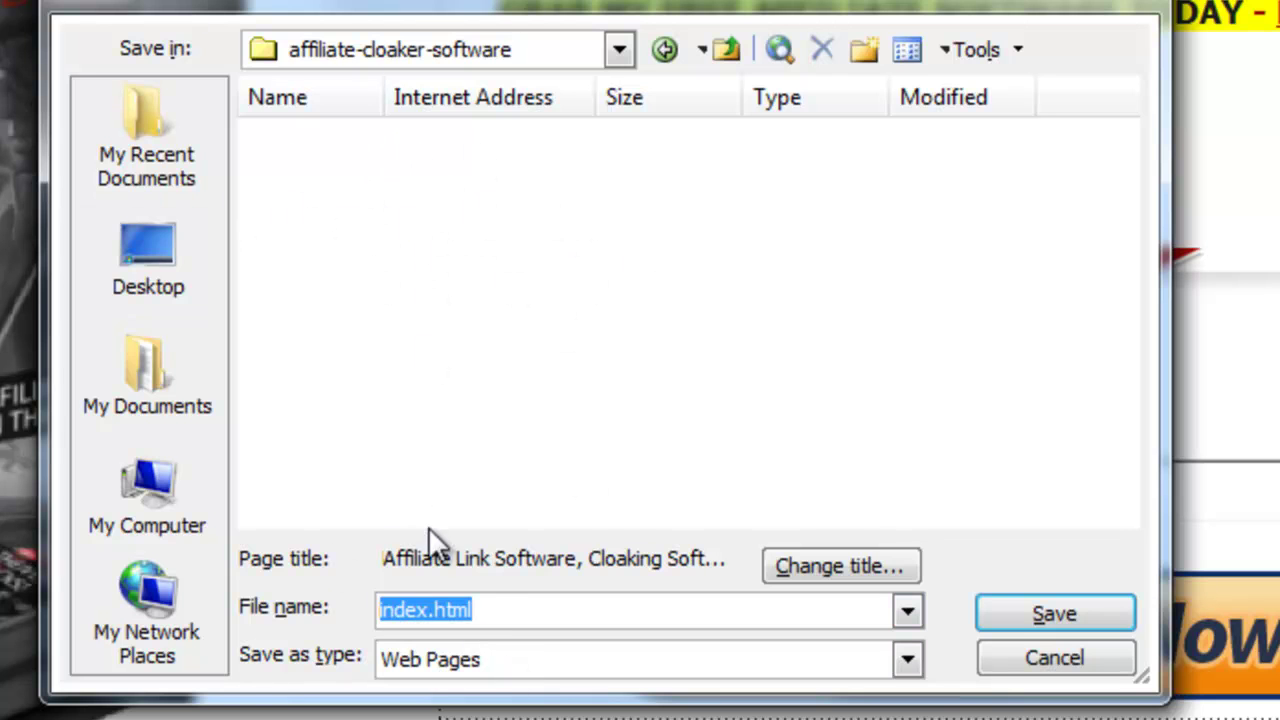
click(1040, 615)
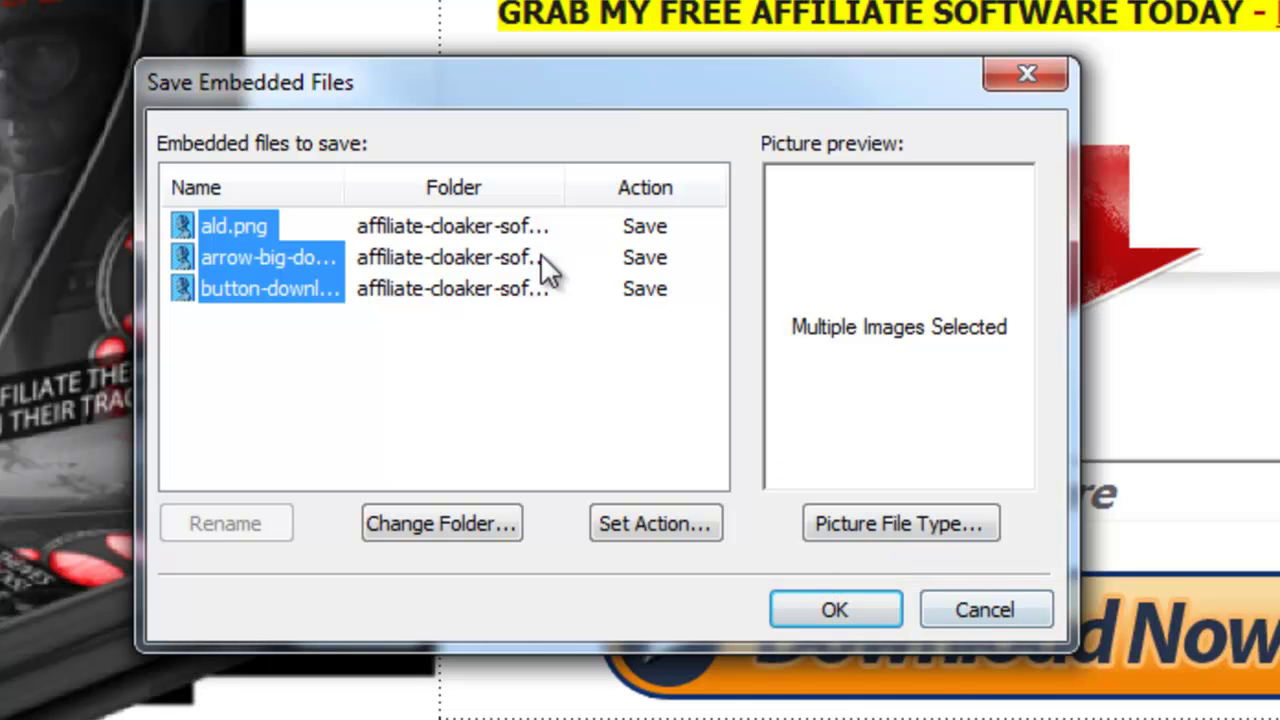
click(838, 602)
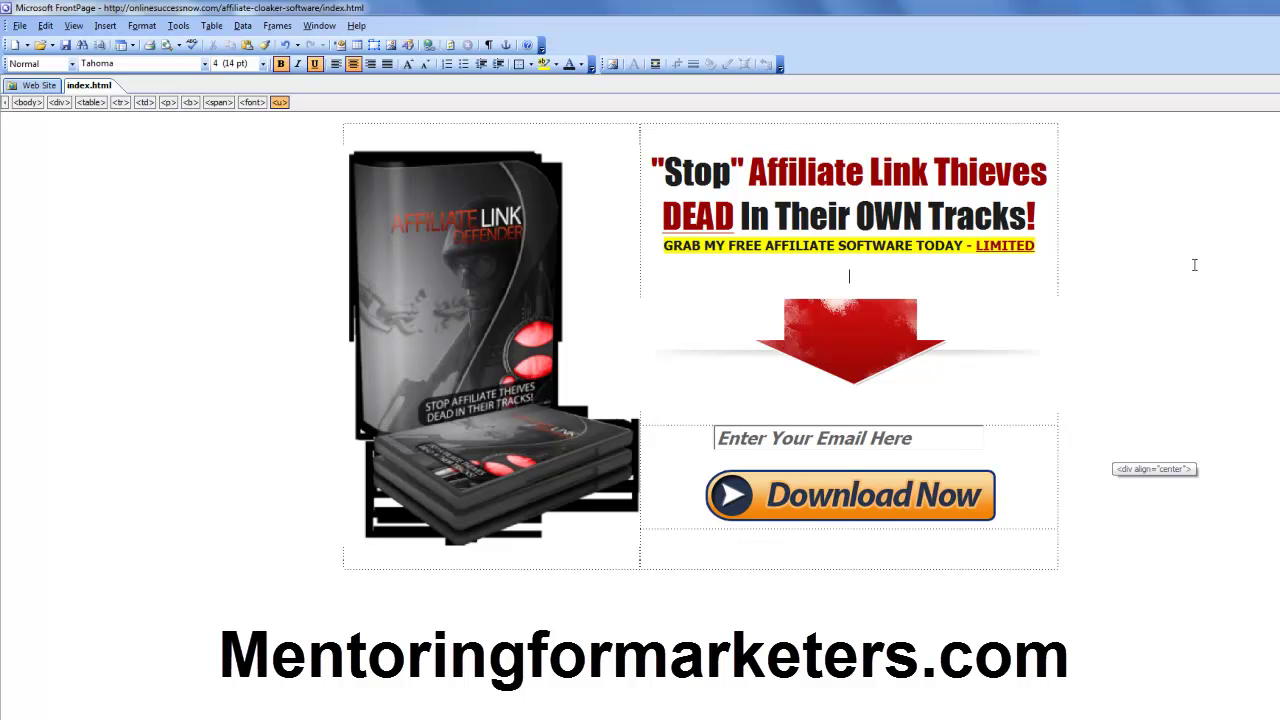
Preview the saved index.html in Firefox from the File menu.
click(20, 25)
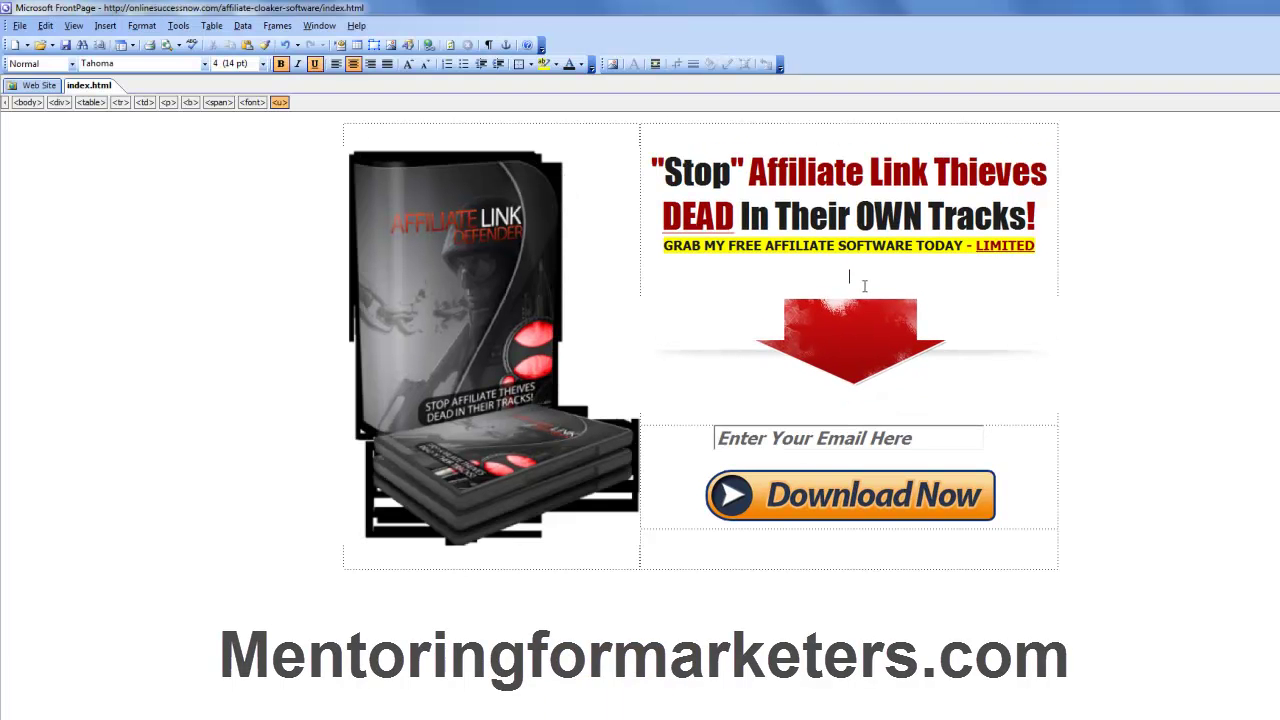
mouse_move(1036, 247)
mouse_down()
mouse_move(768, 250)
mouse_move(958, 218)
mouse_move(1038, 246)
mouse_up()
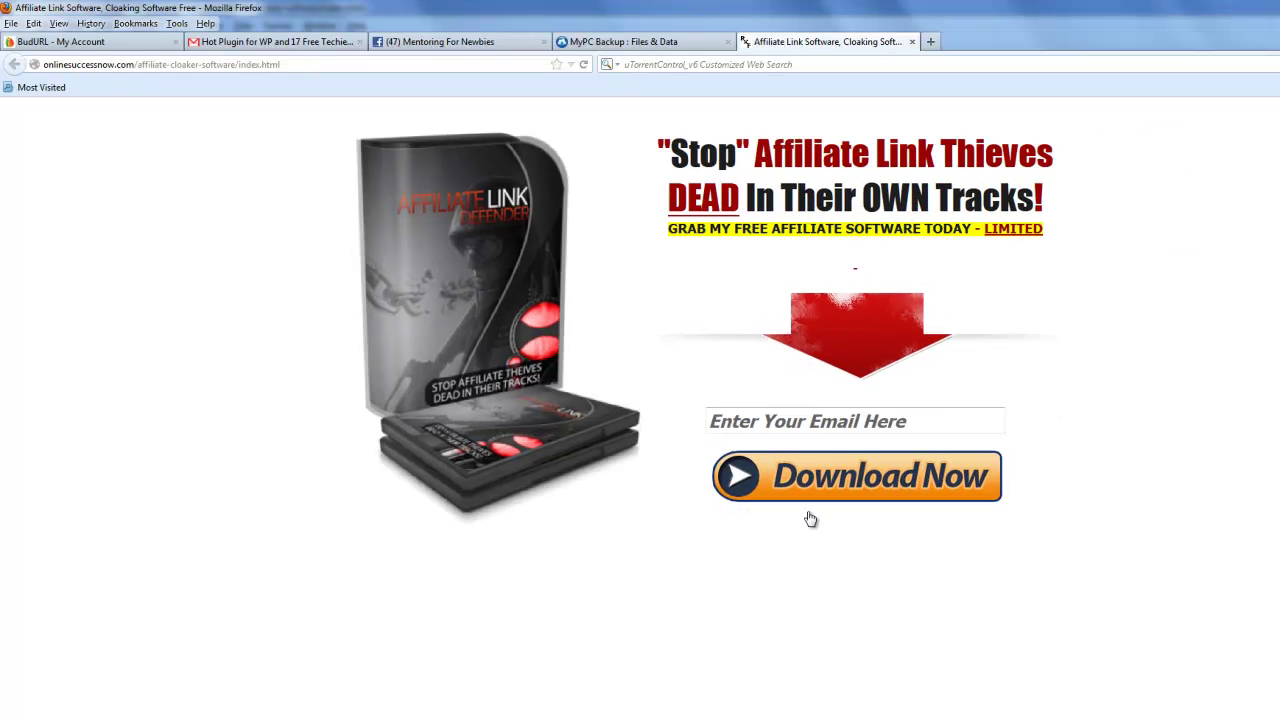
Add one empty line below the red arrow image.
mouse_move(613, 719)
click(613, 690)
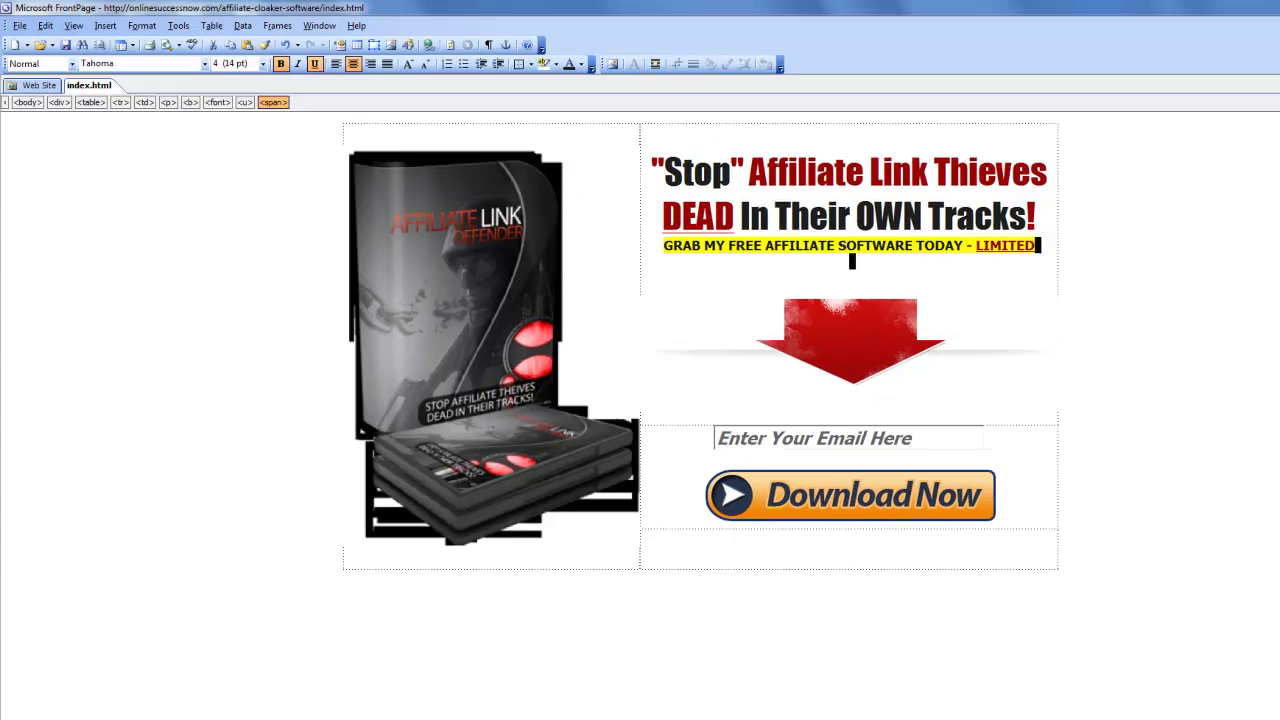
click(1054, 390)
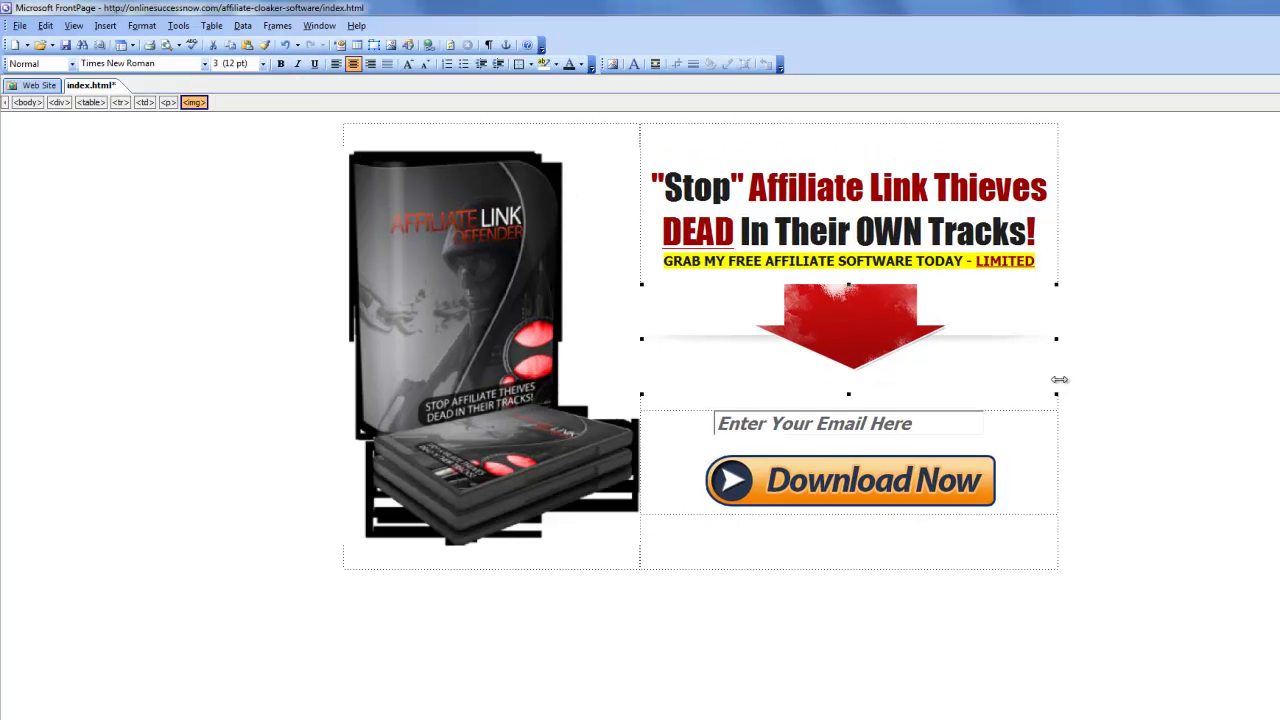
click(1062, 389)
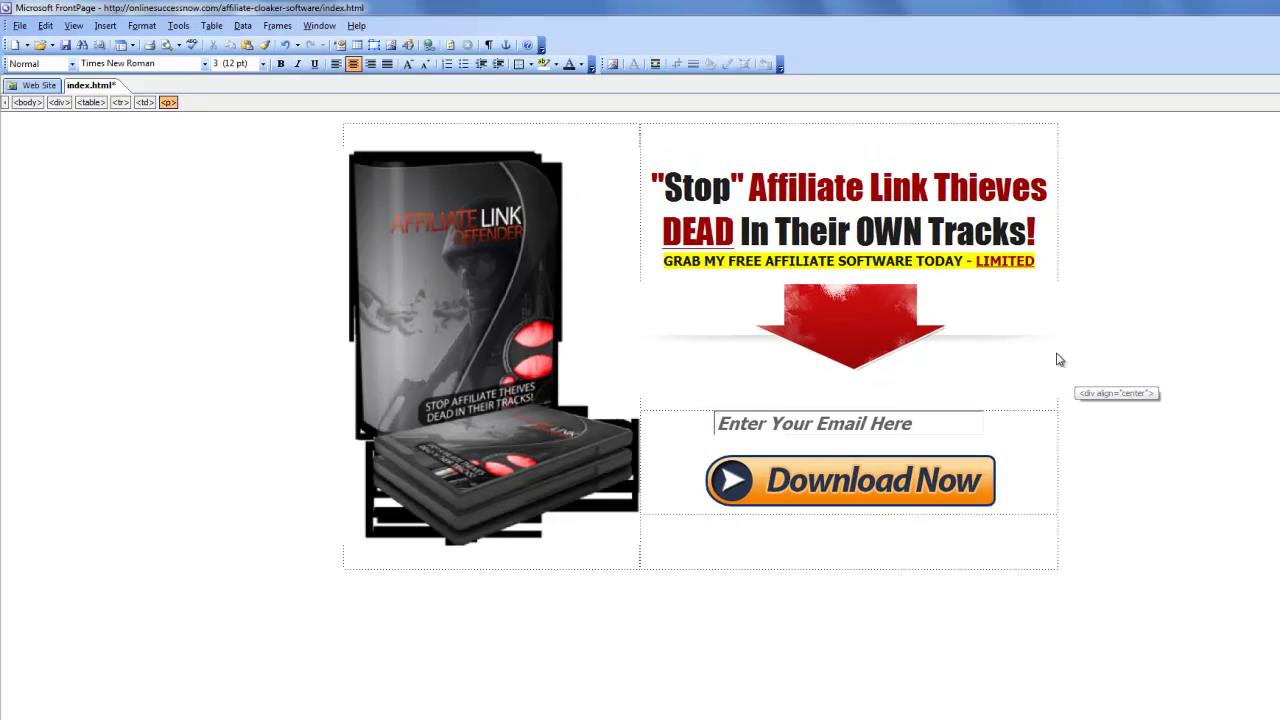
key(Return)
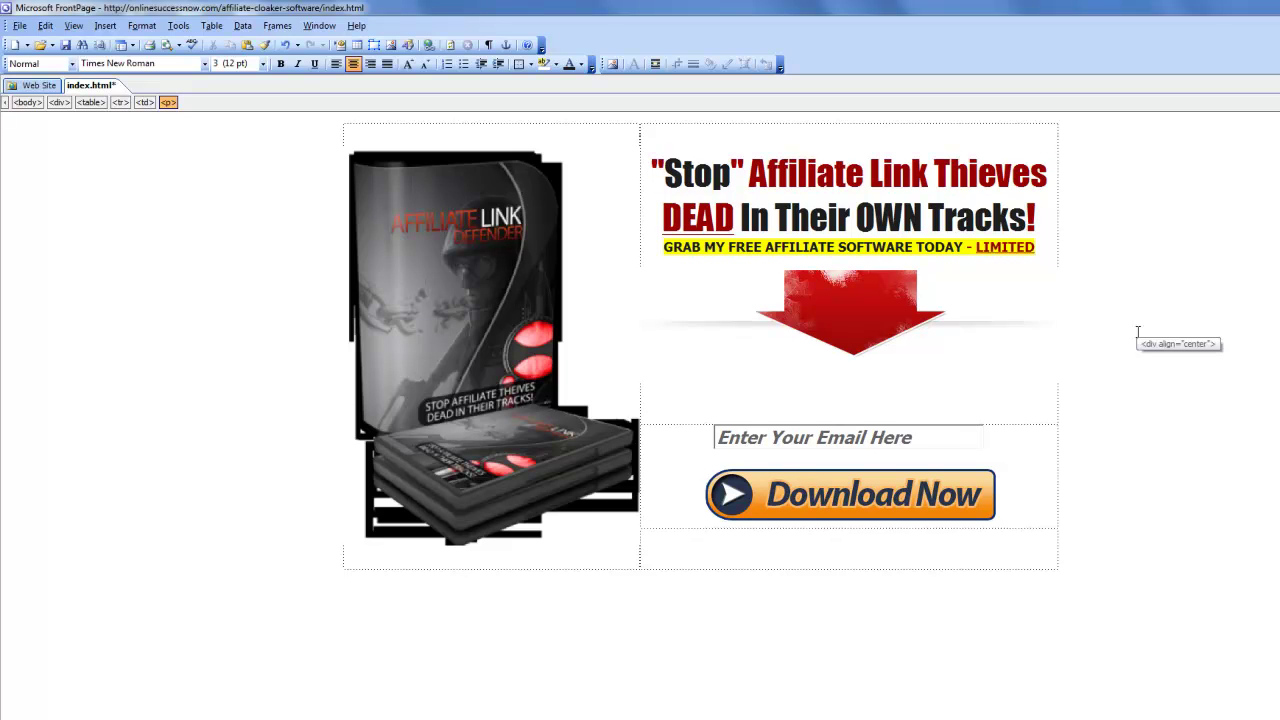
key(Return)
key(BackSpace)
Insert a blank line above the yellow subheadline, save the page, and view it in Firefox.
click(1047, 216)
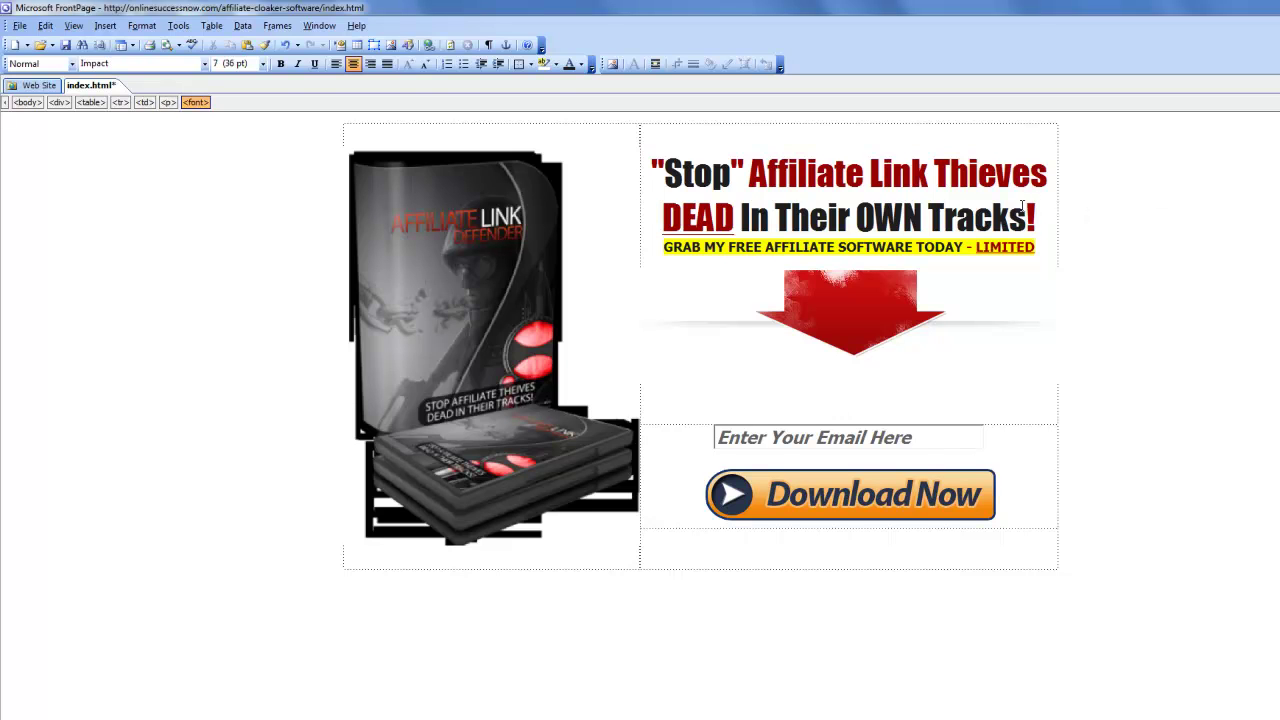
key(Return)
key(BackSpace)
click(680, 245)
key(Return)
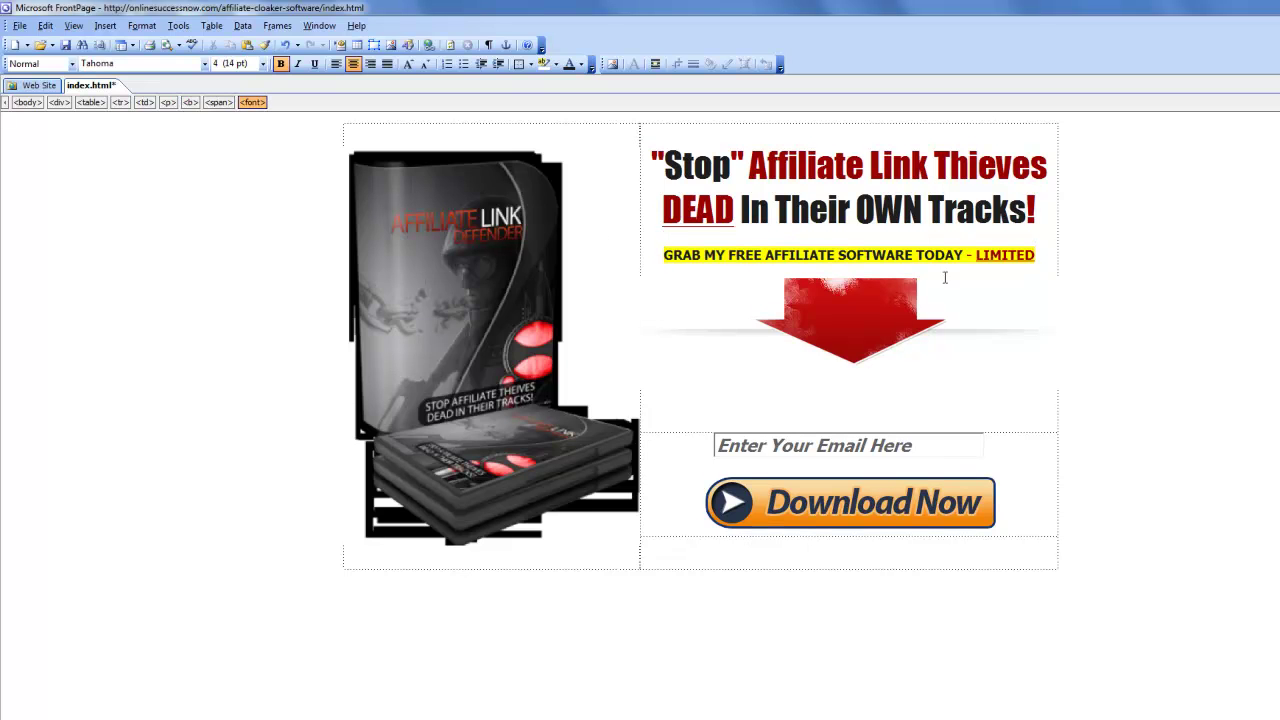
click(19, 25)
click(35, 128)
click(339, 690)
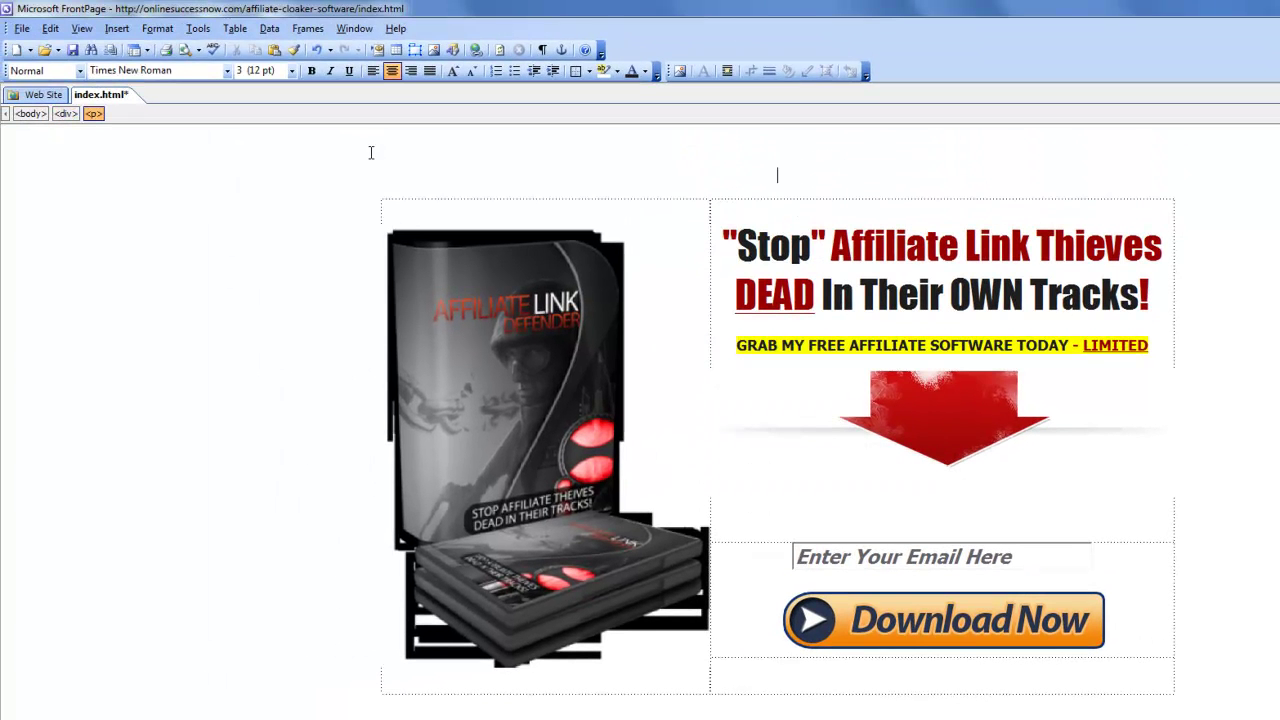
Save index.html and view the live squeeze page in Firefox.
click(21, 29)
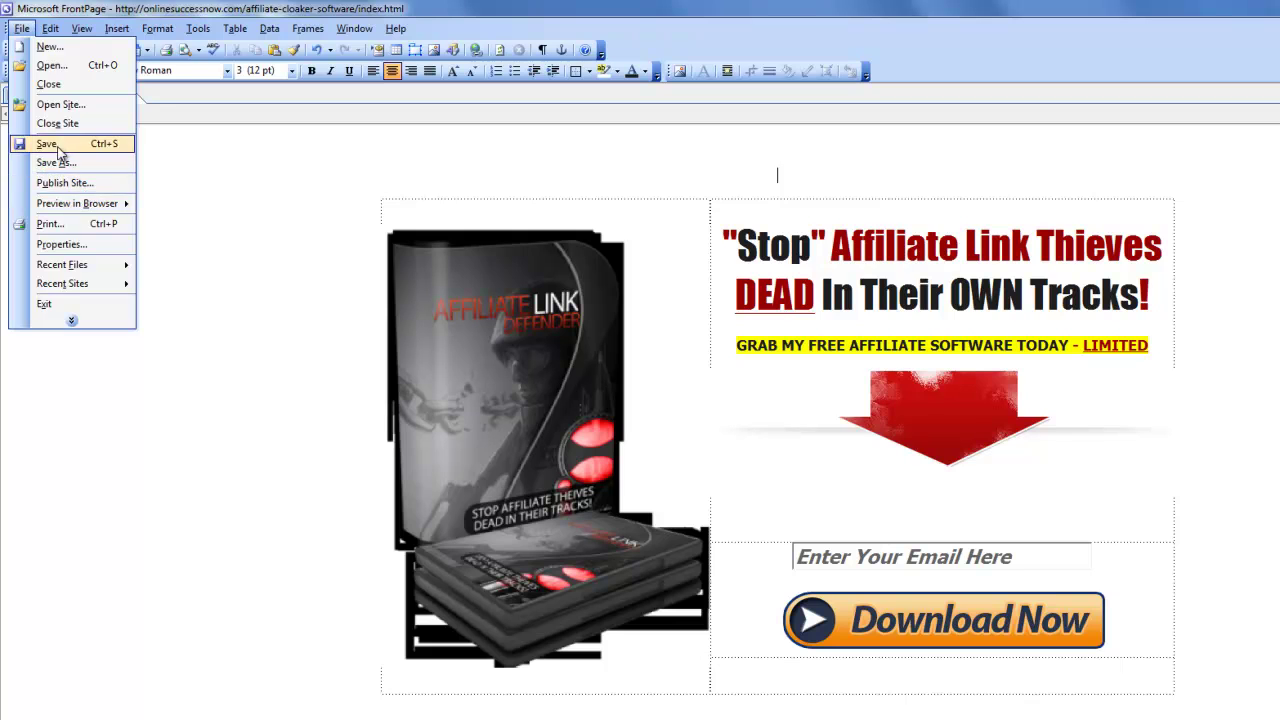
click(58, 143)
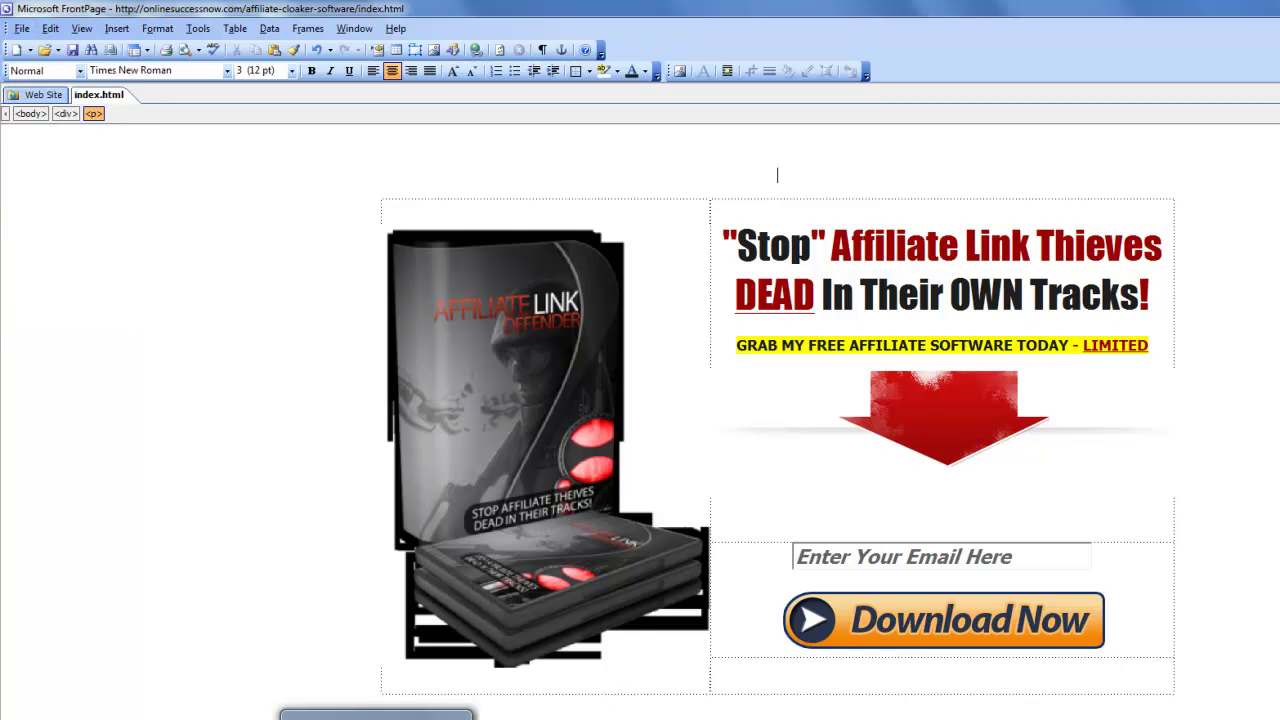
click(376, 716)
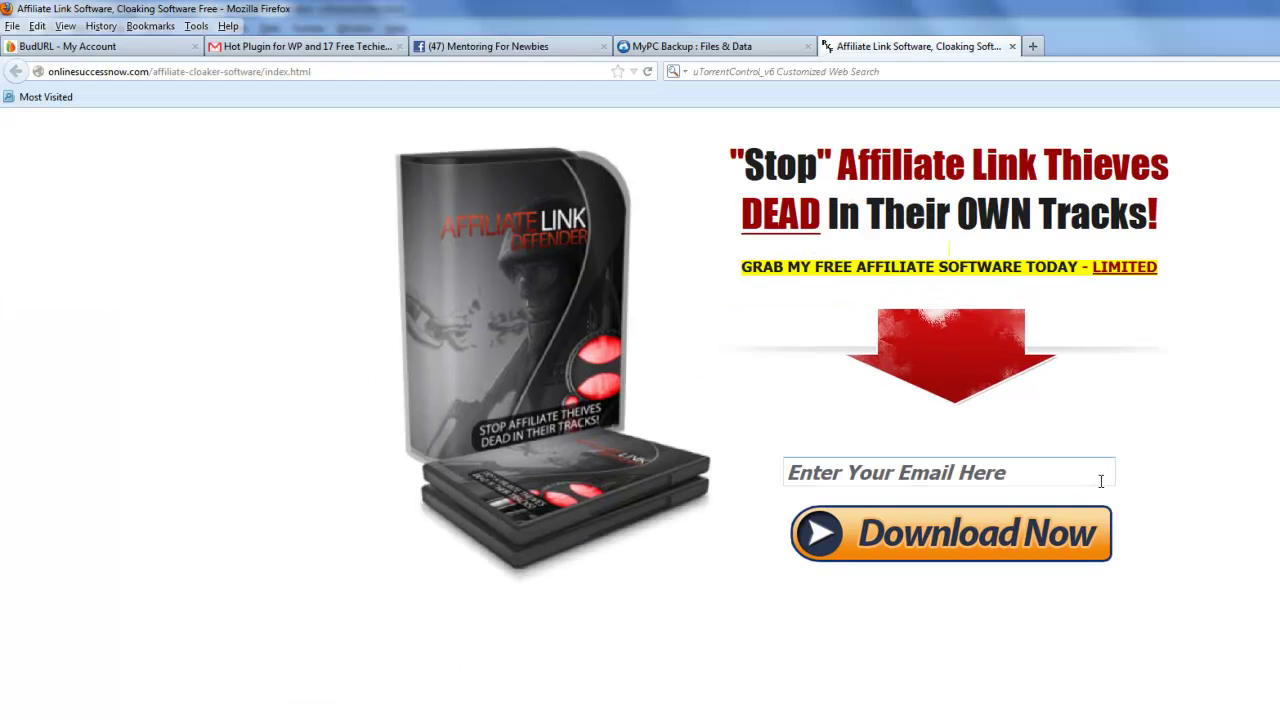
scroll(1146, 489, up, 1)
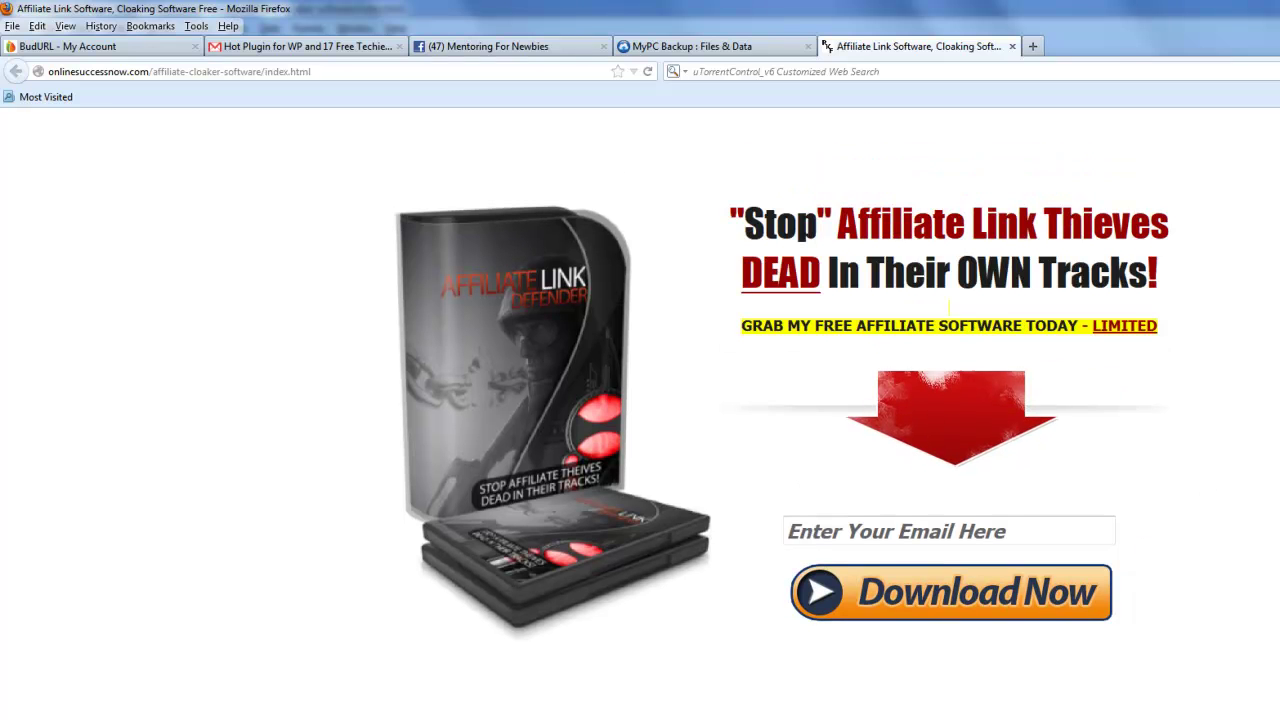